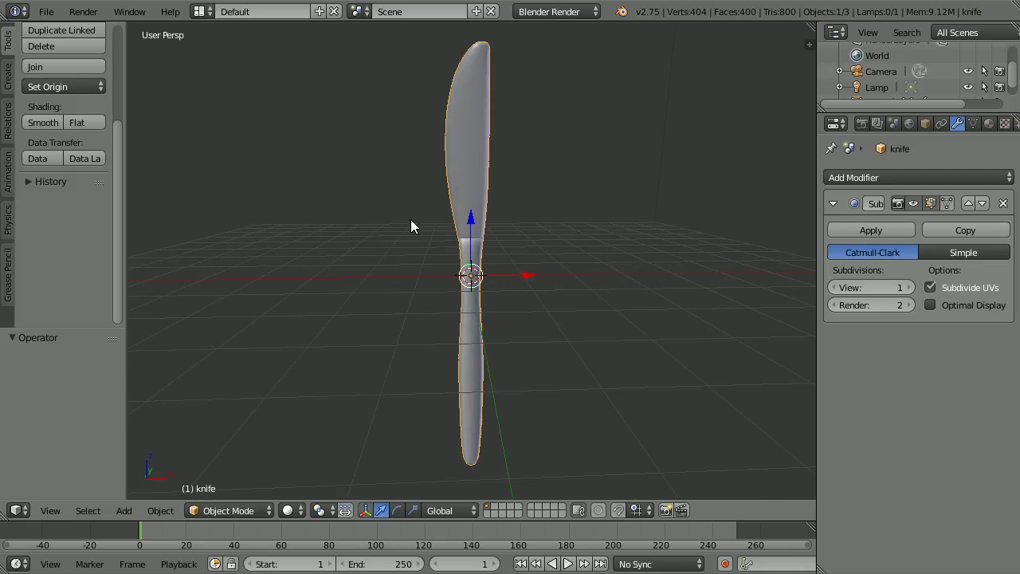
Start a new scene by reloading the start-up file
left_click(46, 11)
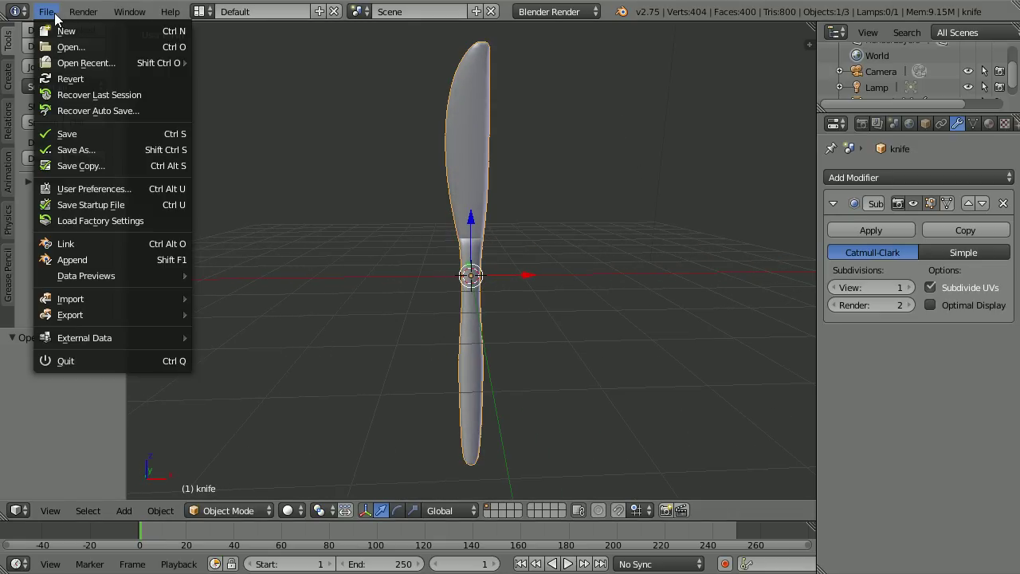
left_click(68, 30)
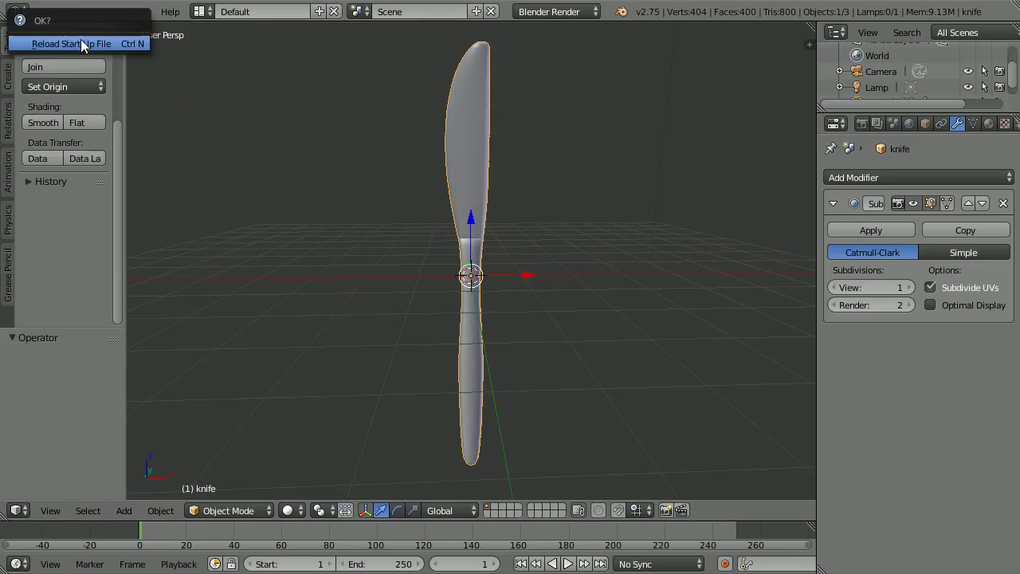
left_click(80, 42)
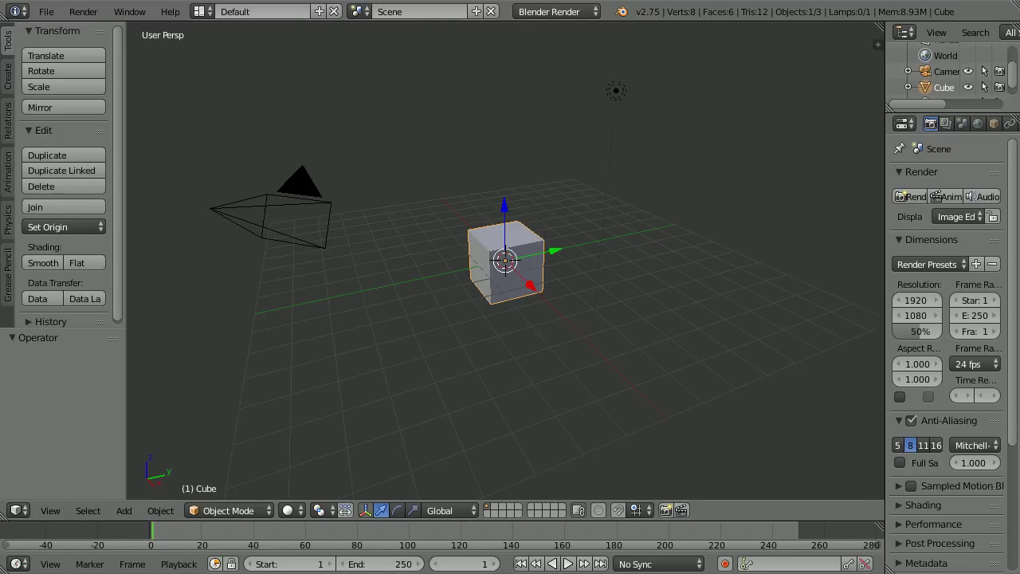
Switch the viewport to the front view in orthographic projection
left_click(56, 511)
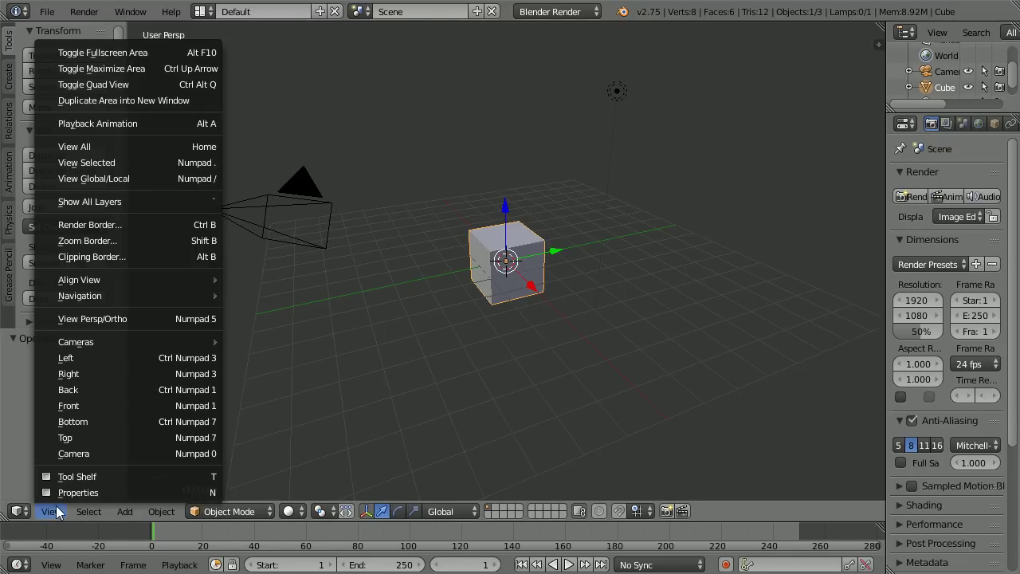
left_click(161, 404)
left_click(59, 513)
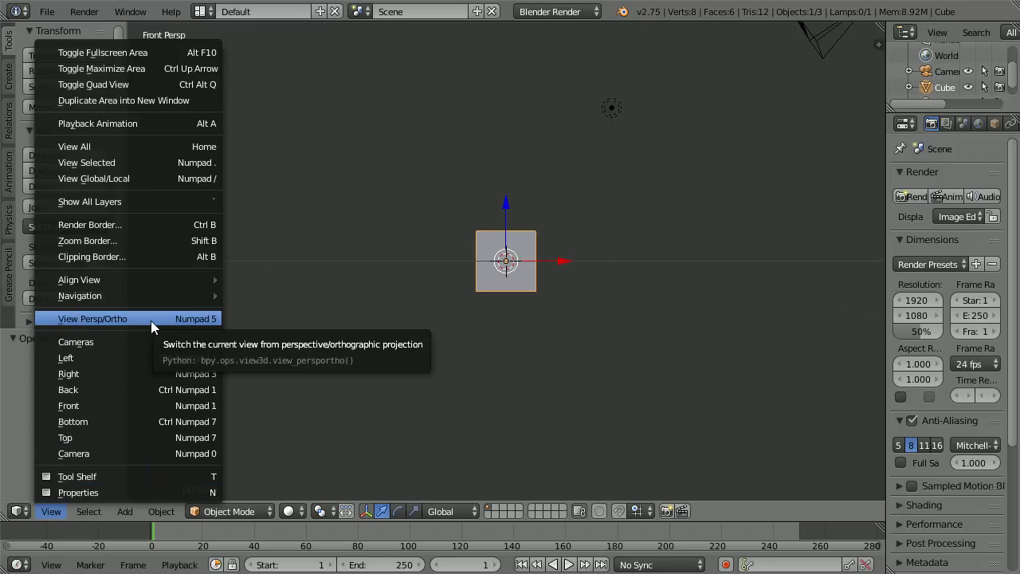
left_click(150, 320)
Show the viewport's properties, enable Background Images and add an empty image slot
left_click(52, 513)
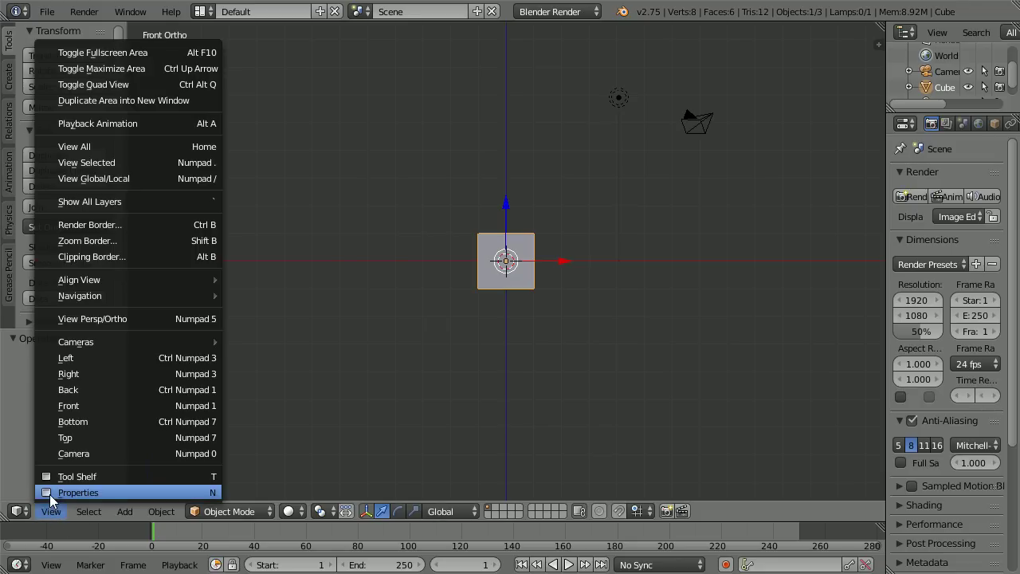
left_click(134, 492)
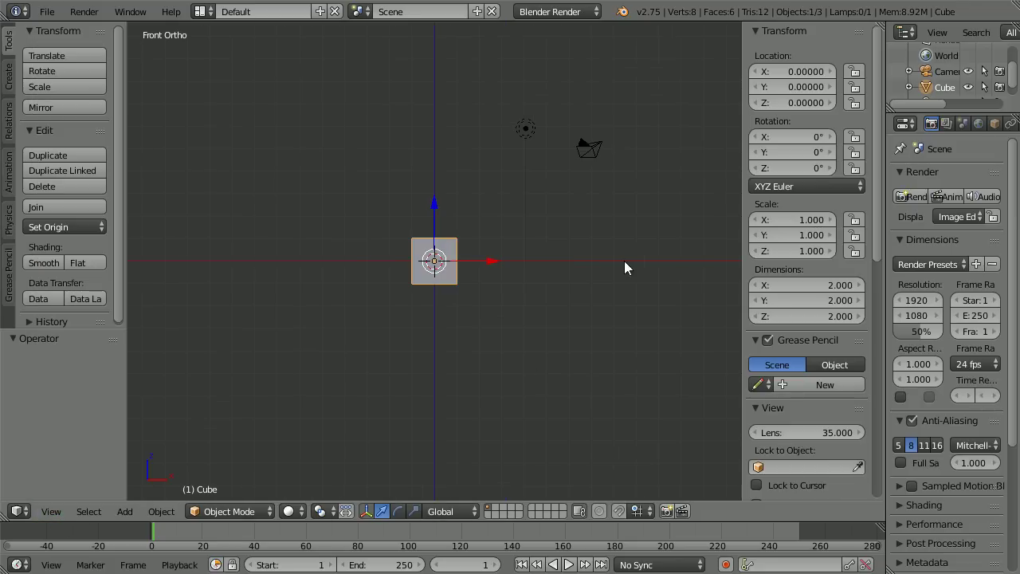
left_click_drag(874, 182, 886, 435)
left_click(768, 472)
left_click(754, 470)
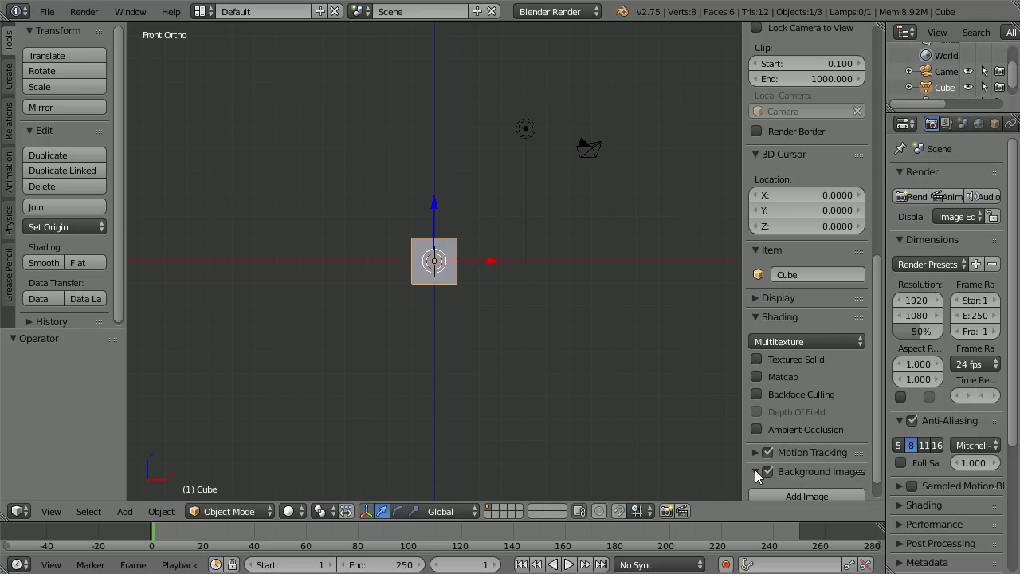
left_click(840, 497)
left_click_drag(877, 428, 878, 490)
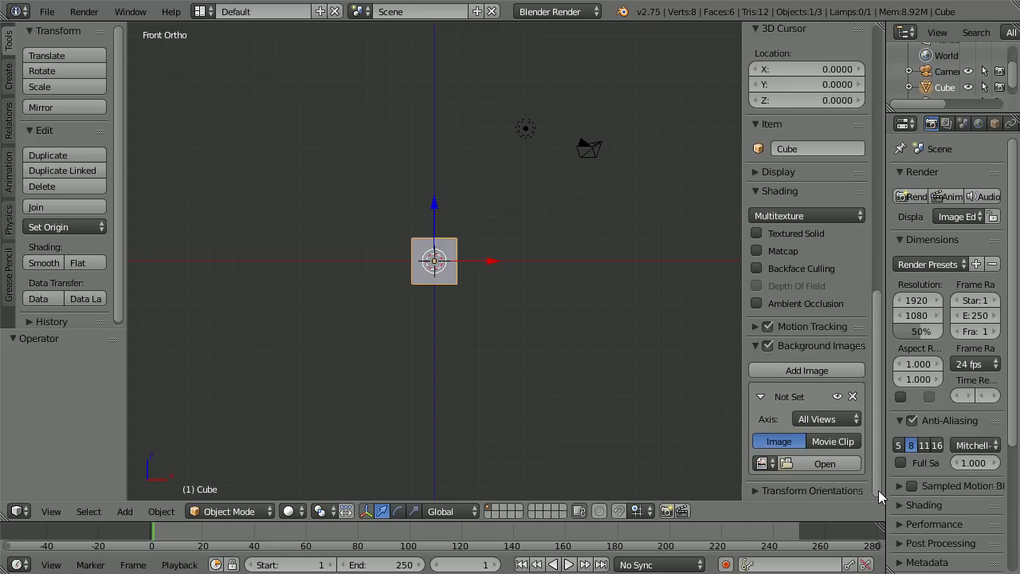
Load knife1.jpg from C:\tmp\knife as the background image
left_click(834, 465)
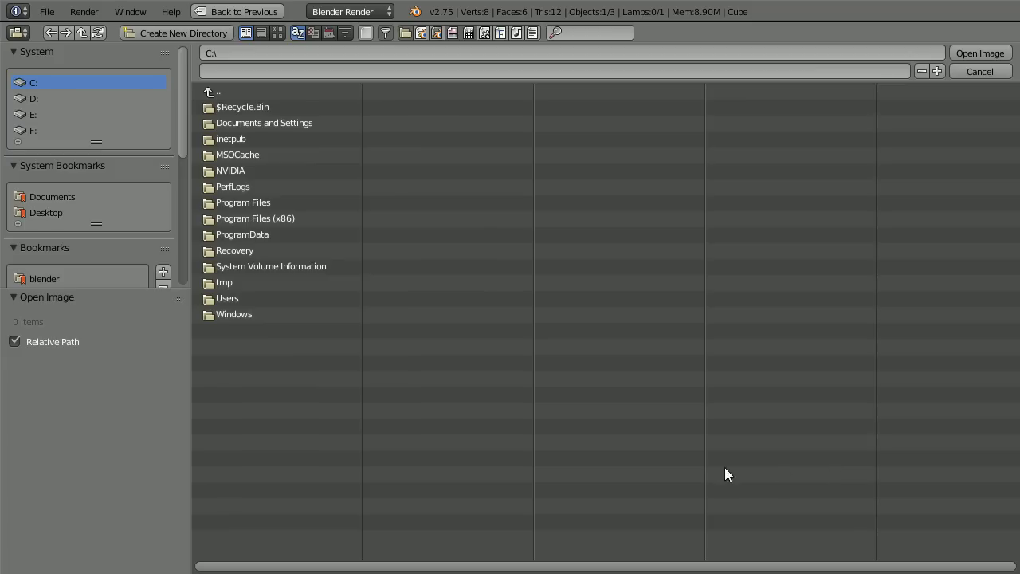
left_click(223, 285)
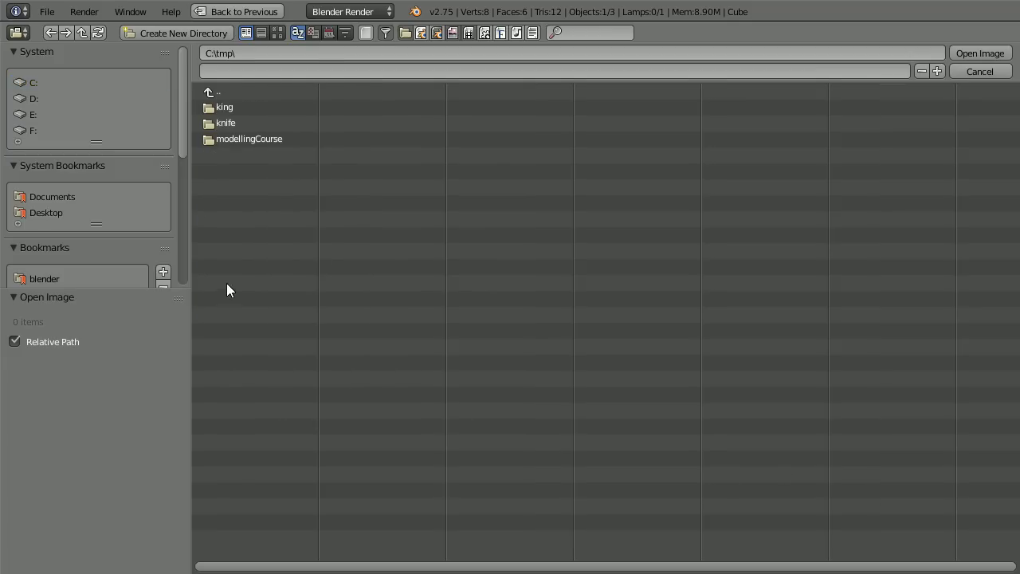
left_click(229, 125)
left_click(245, 107)
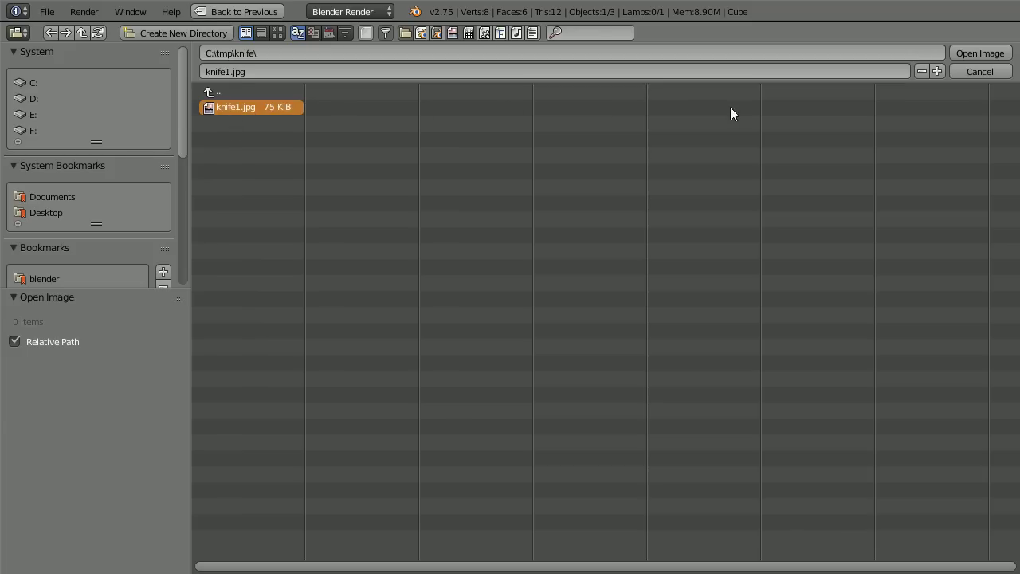
left_click(973, 55)
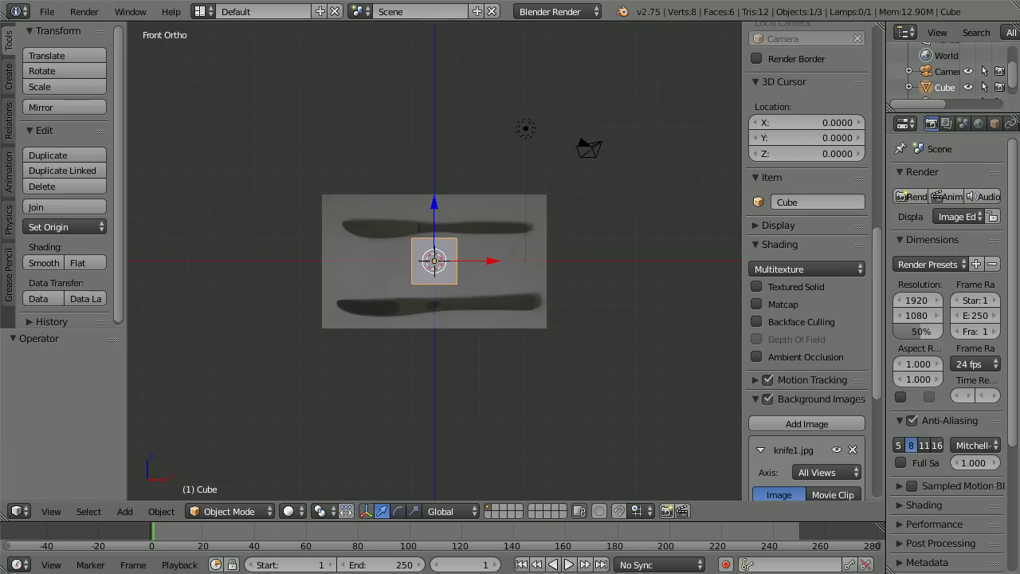
Switch the viewport shading to Wireframe and set the background image's rotation to 90°
left_click(294, 511)
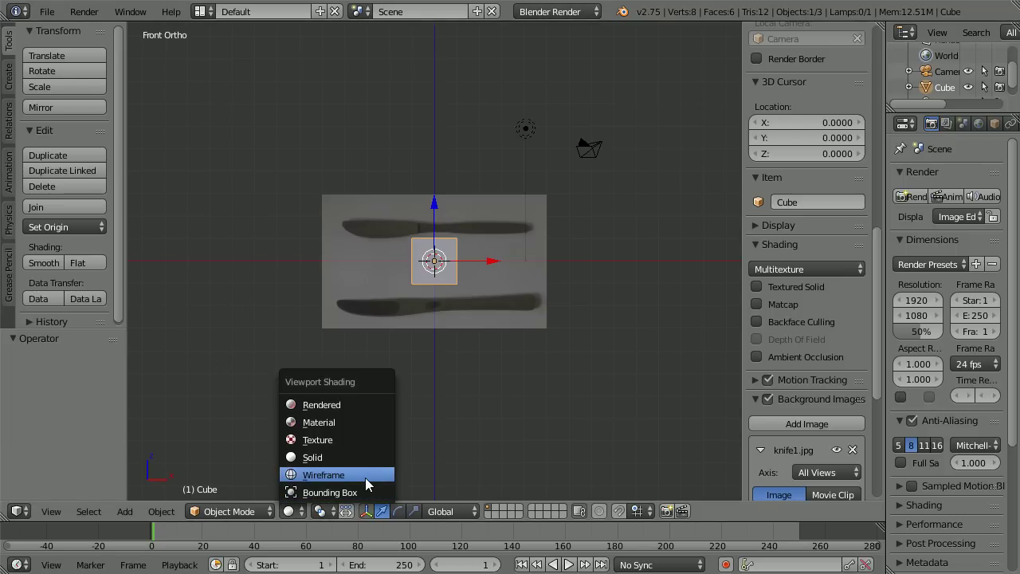
left_click(367, 478)
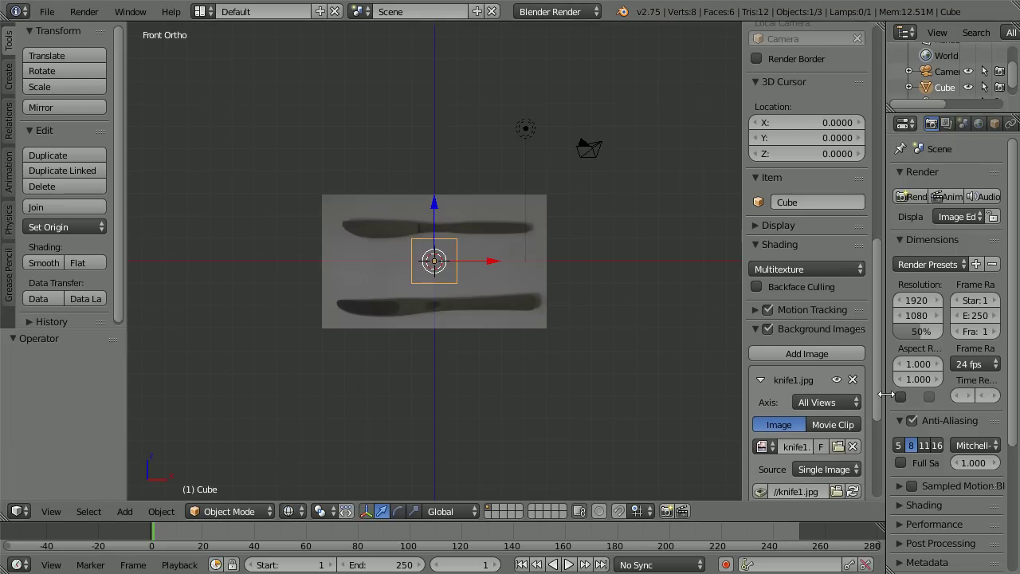
left_click_drag(873, 397, 876, 512)
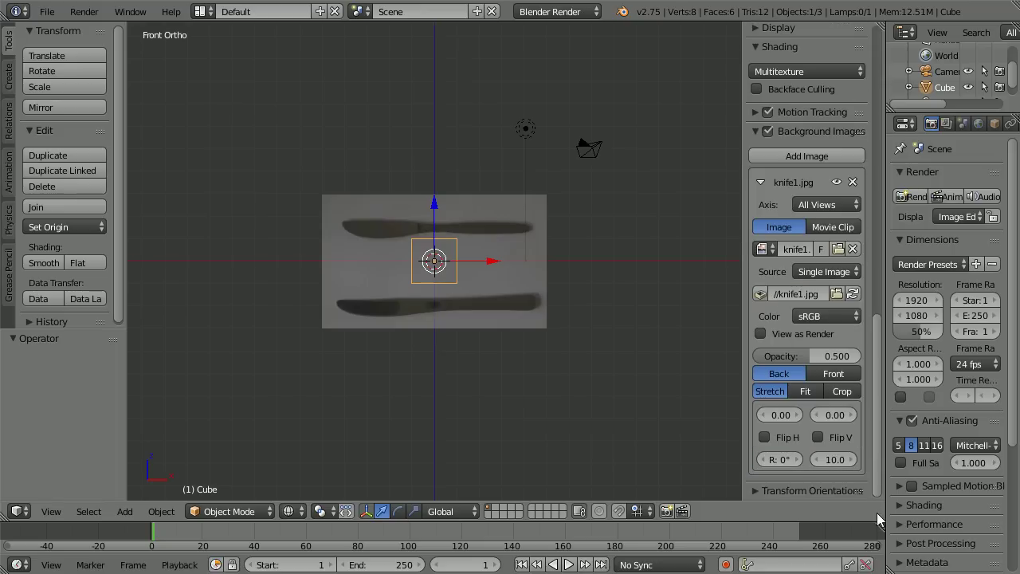
left_click_drag(740, 458, 698, 462)
left_click(747, 462)
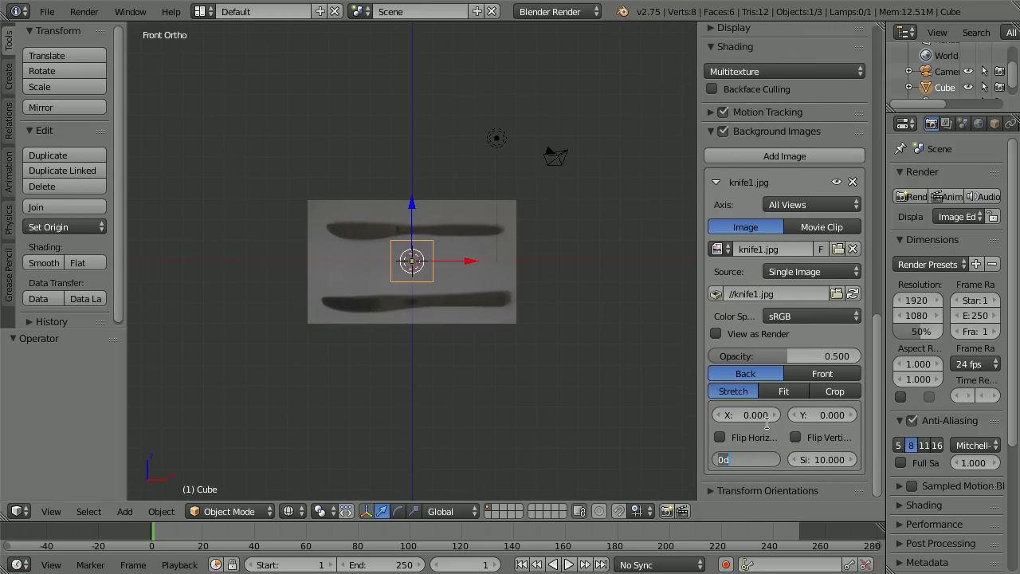
type("90")
key("Return")
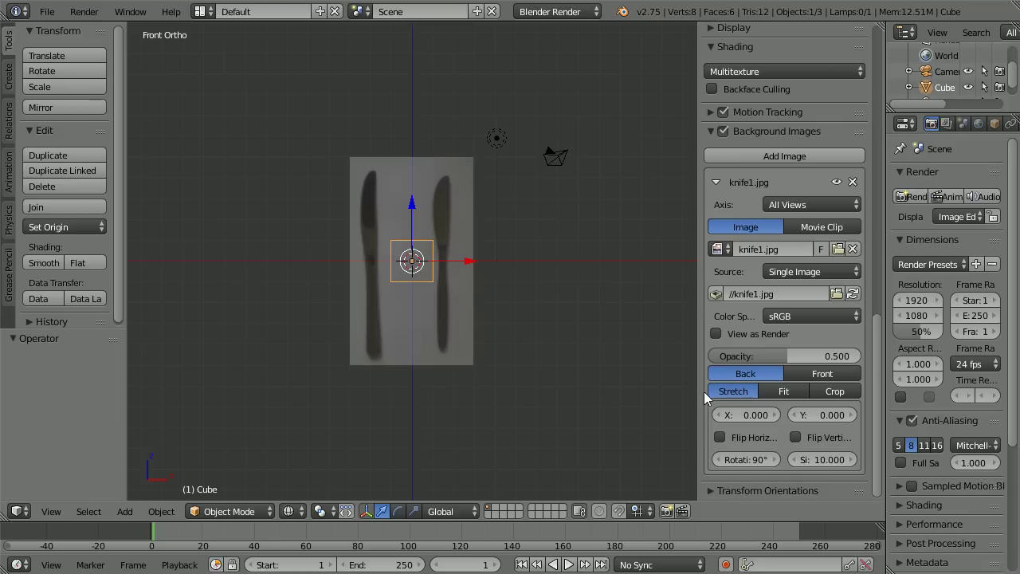
Set the background image's X offset to -1.470 to centre the knife on the vertical axis, and hide the viewport properties
scroll(496, 336, "up", 9)
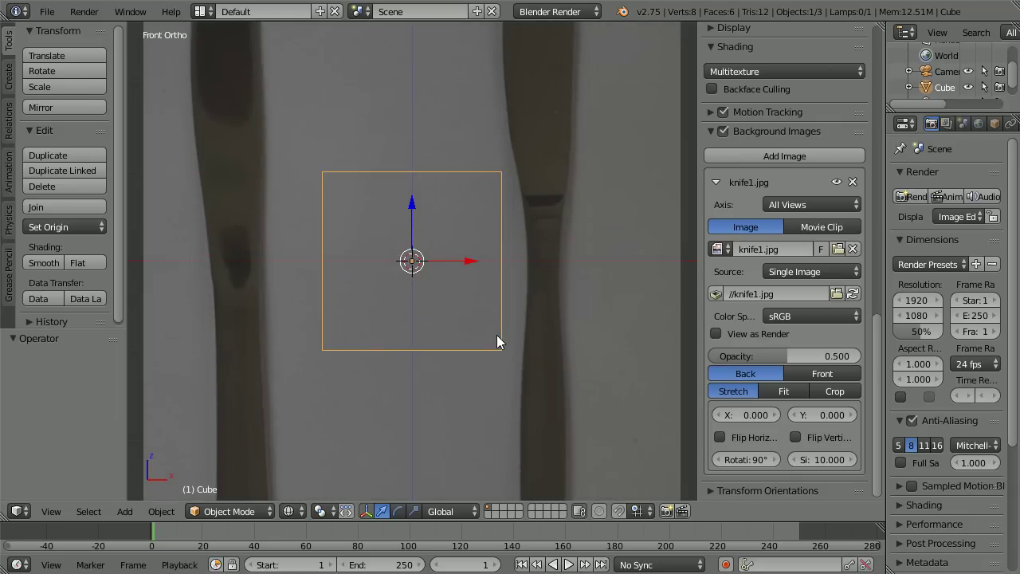
left_click(717, 415)
left_click(717, 415)
left_click(717, 415)
left_click(718, 415)
left_click(717, 415)
left_click(718, 415)
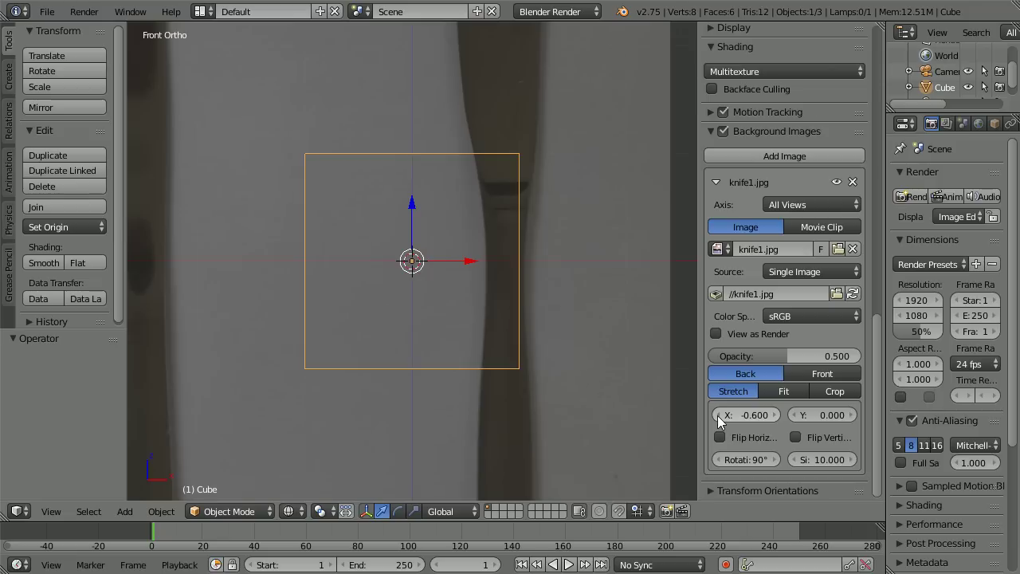
left_click(717, 415)
left_click(717, 416)
left_click(717, 415)
left_click(717, 415)
left_click(717, 415)
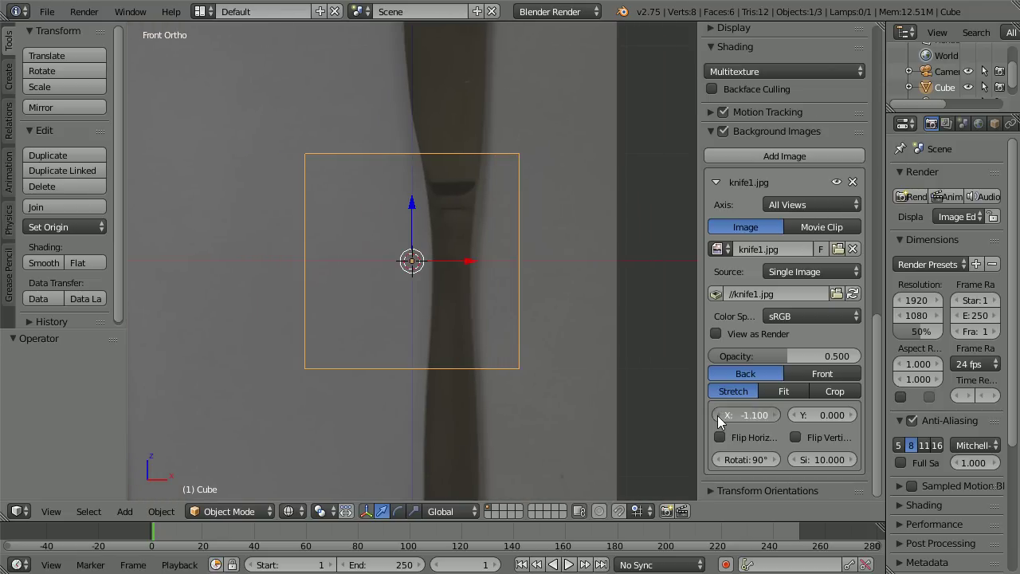
left_click(718, 415)
left_click(717, 415)
left_click(717, 415)
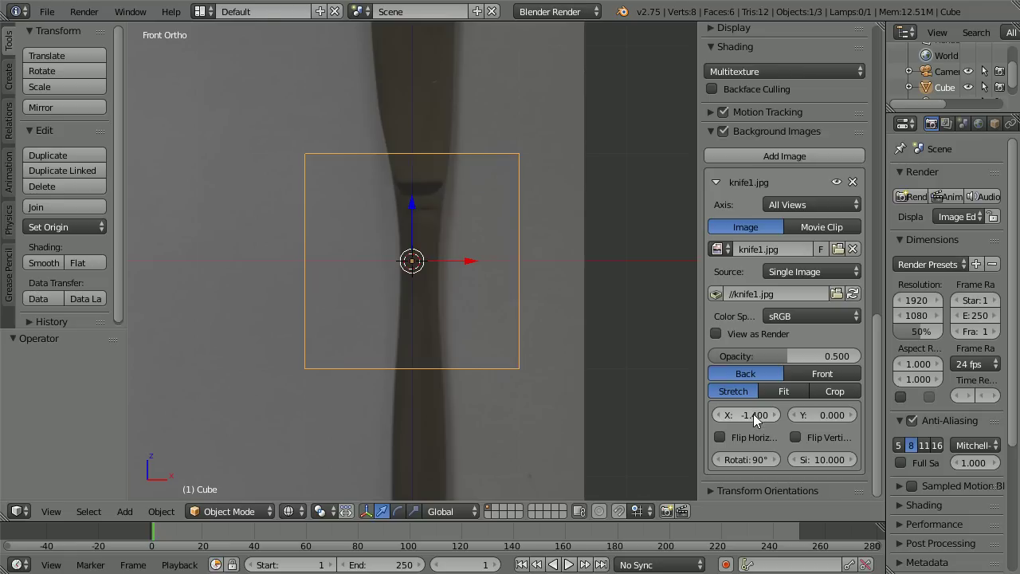
left_click(753, 414)
key("Return")
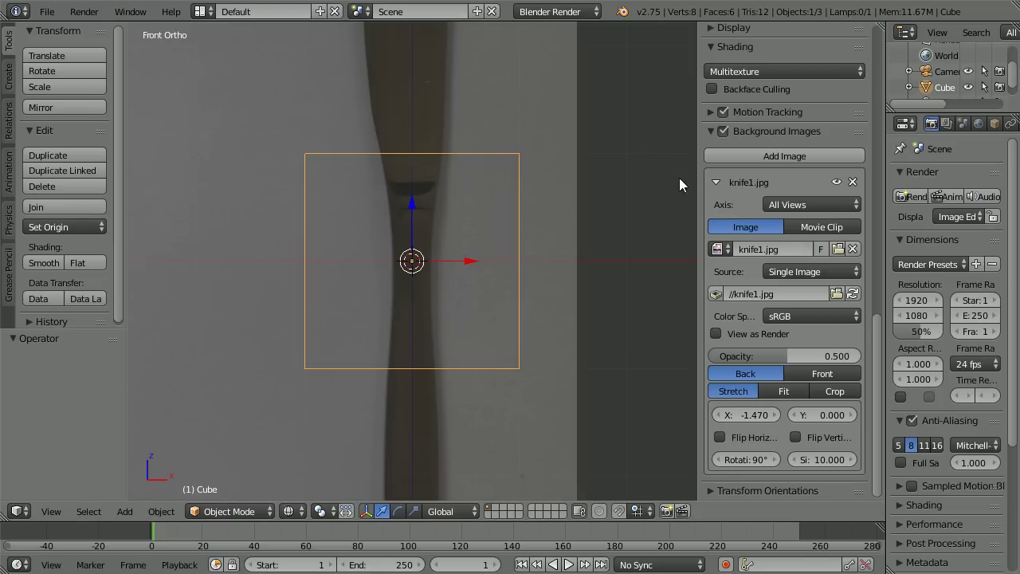
left_click_drag(698, 196, 819, 200)
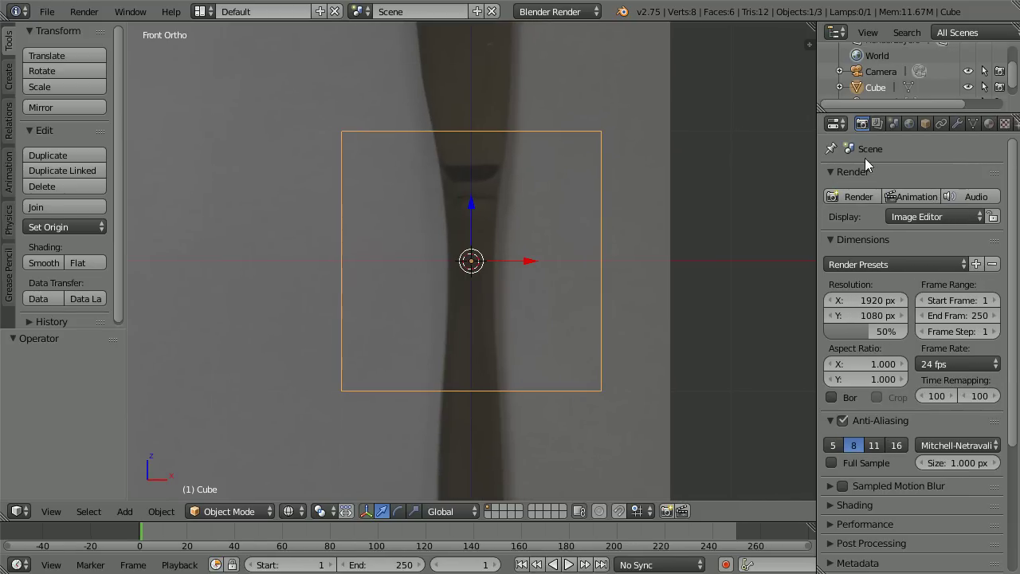
Delete all vertices of the default cube in Edit Mode
left_click(925, 122)
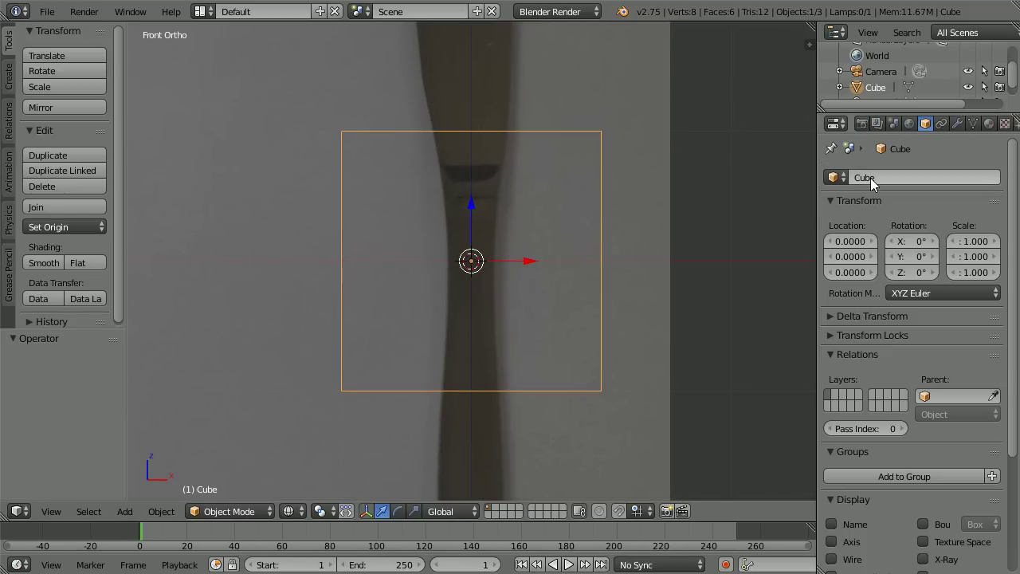
left_click(243, 512)
left_click(252, 475)
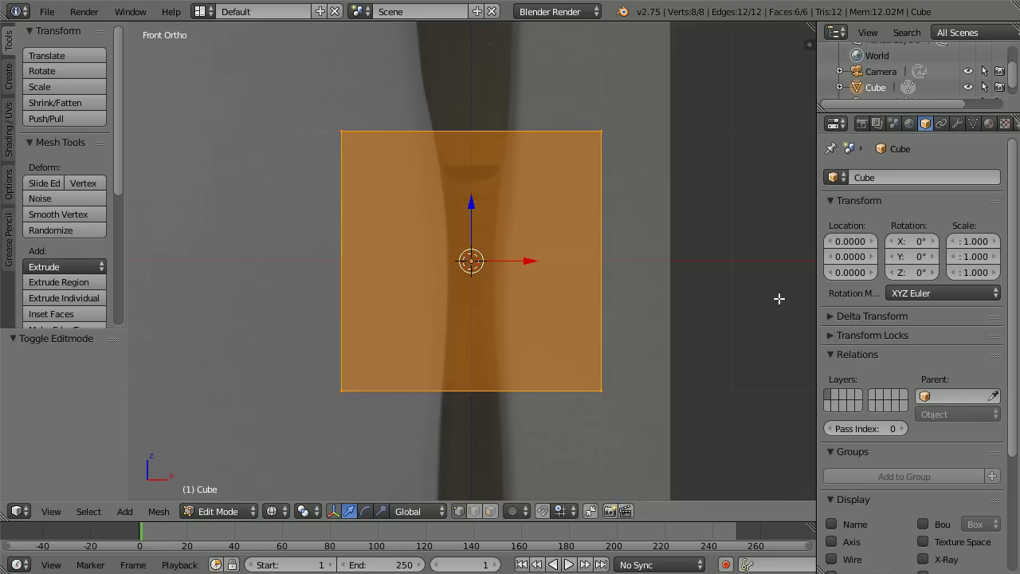
key("x")
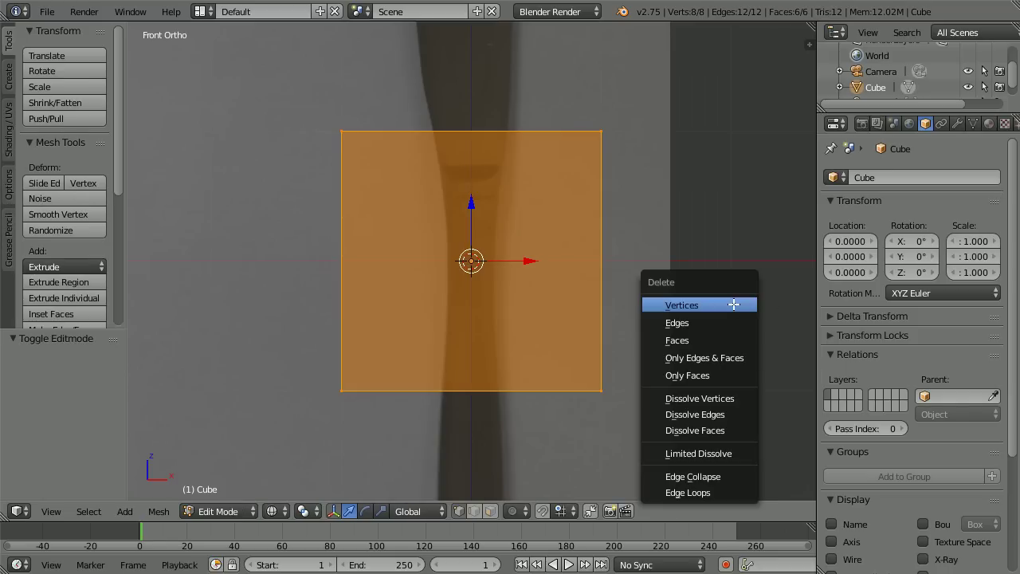
left_click(734, 304)
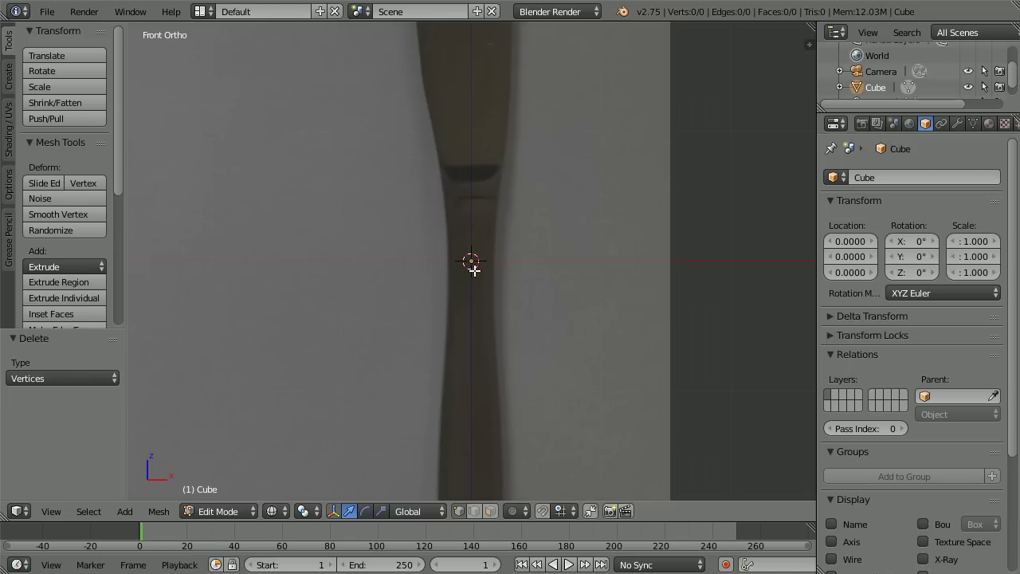
Rename the emptied Cube object as knife, staying in Edit Mode
left_click(865, 179)
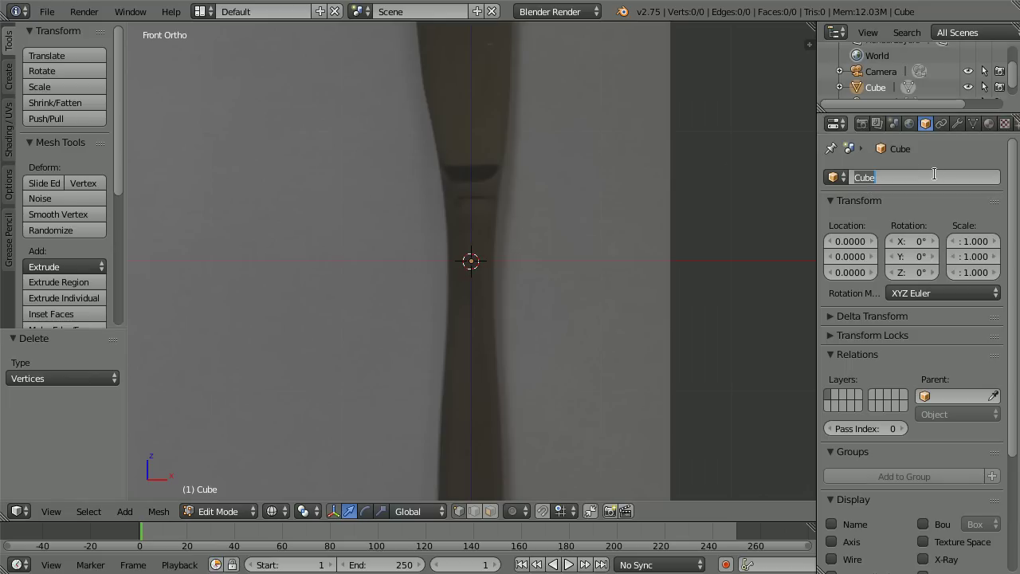
type("knife")
key("Return")
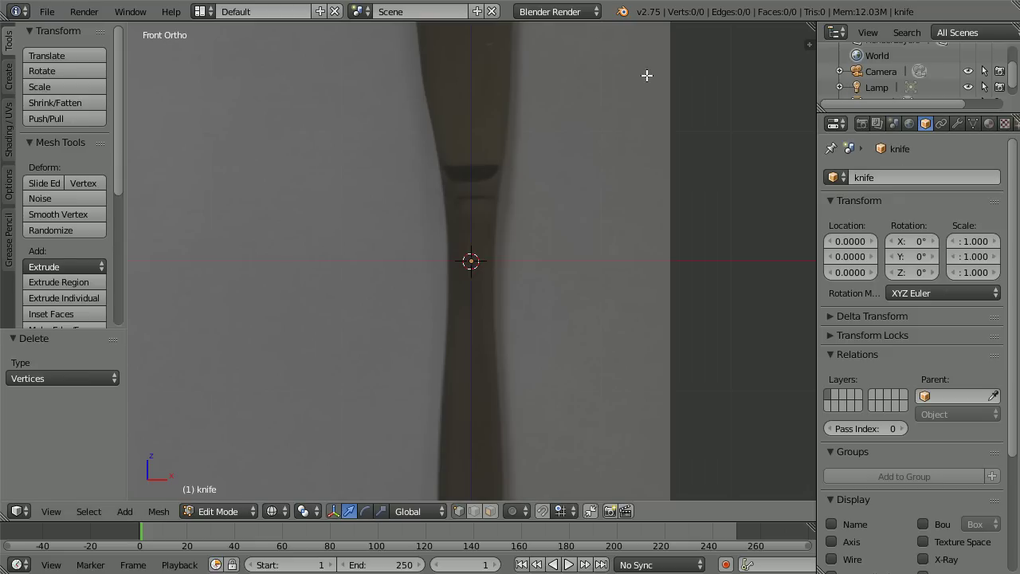
key("Tab")
key("Tab")
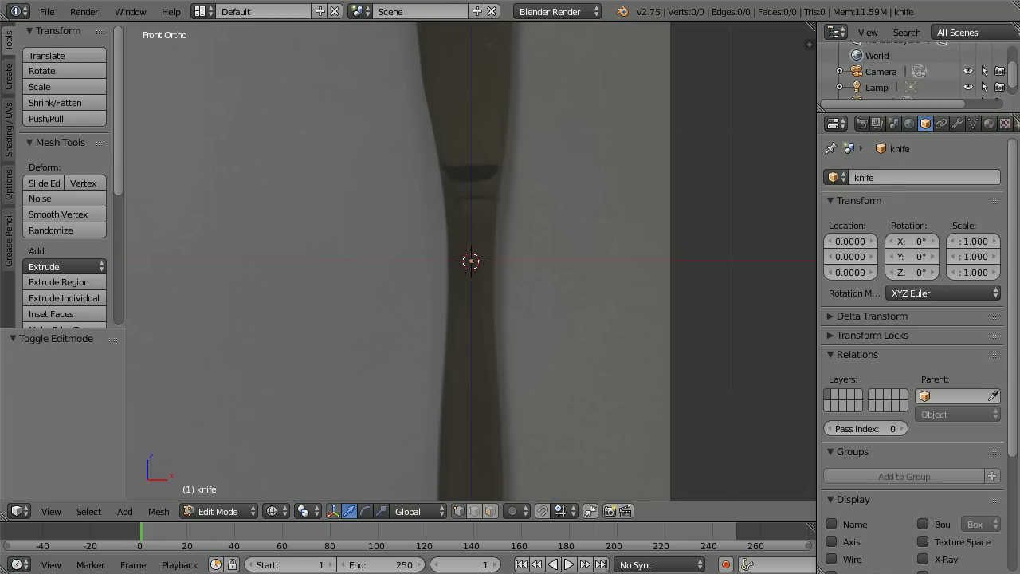
Place a starting vertex at the foot of the blade's curved edge and extrude three more vertices upward along that edge
scroll(590, 366, "up", 10, "shift")
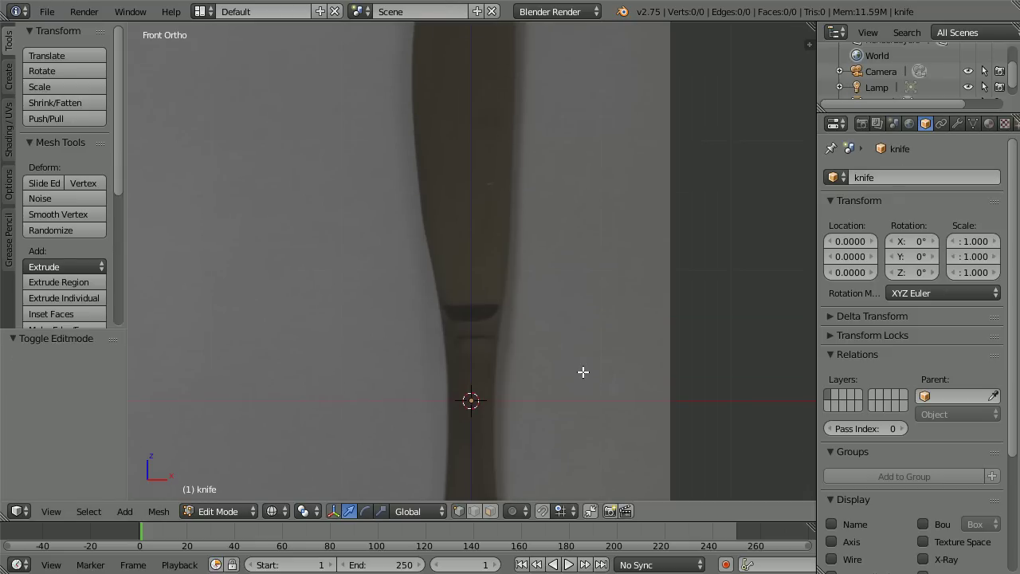
scroll(582, 372, "up", 3, "shift")
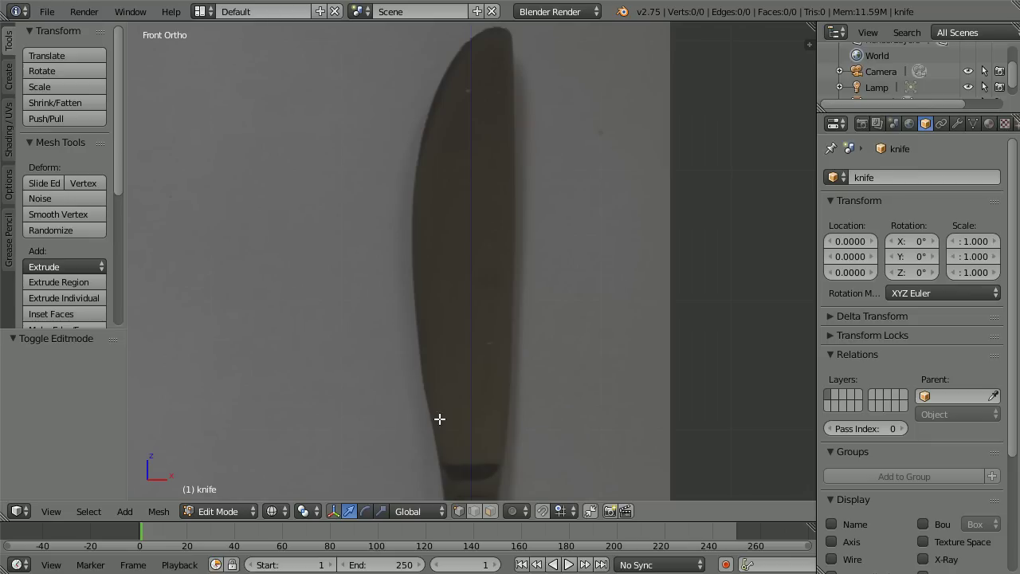
left_click(439, 463, "ctrl")
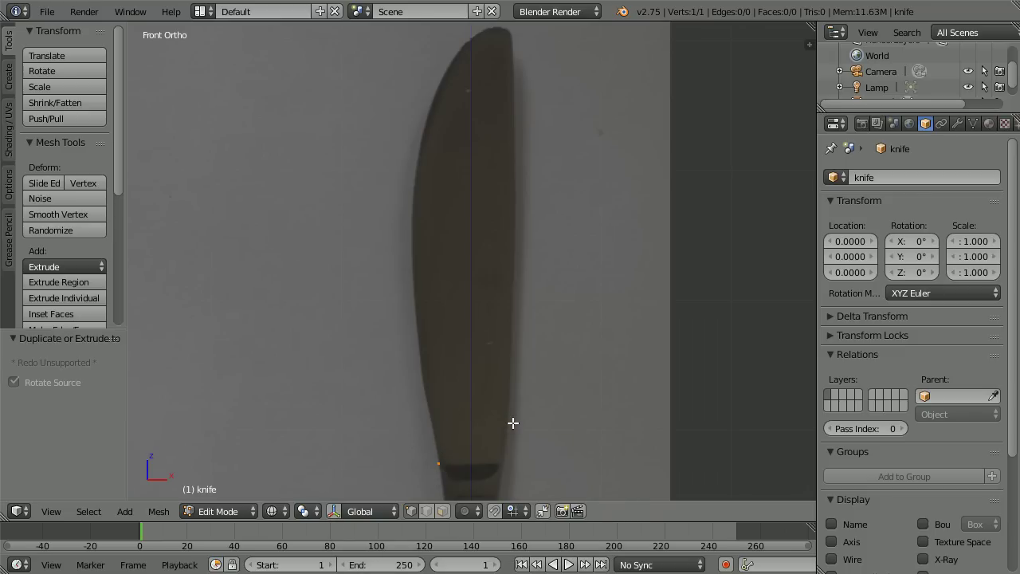
key("e")
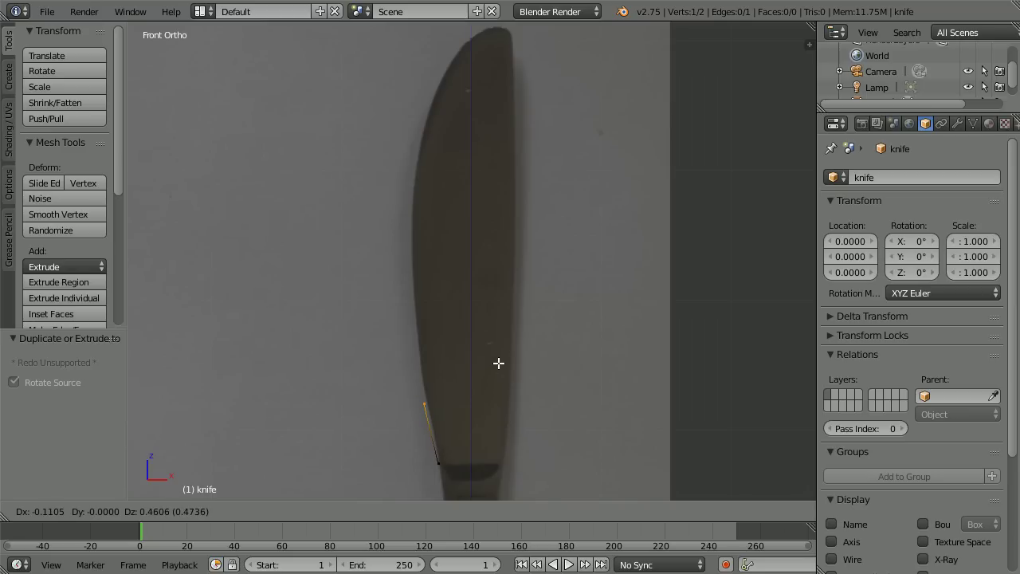
left_click(499, 361)
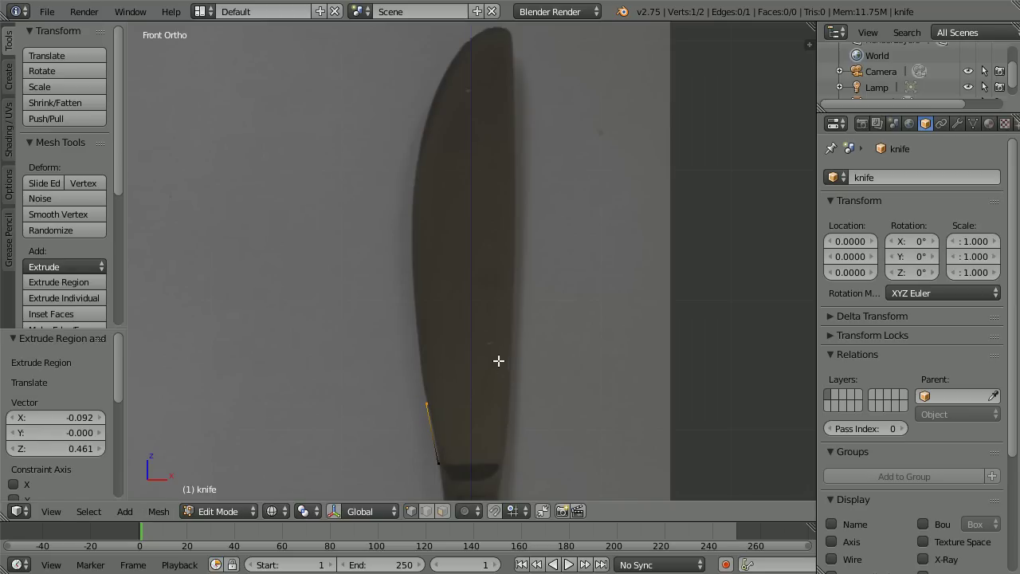
key("e")
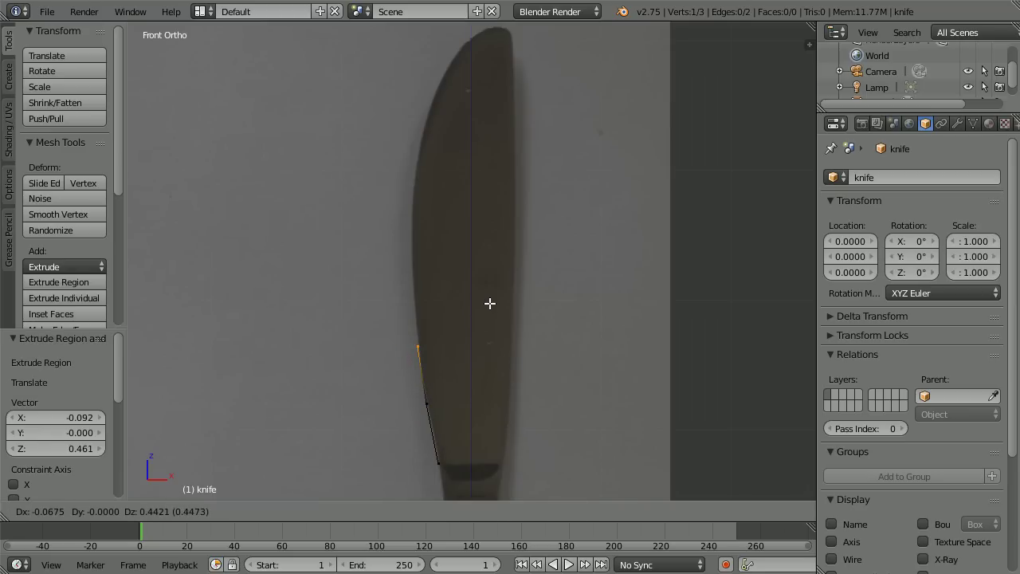
left_click(488, 303)
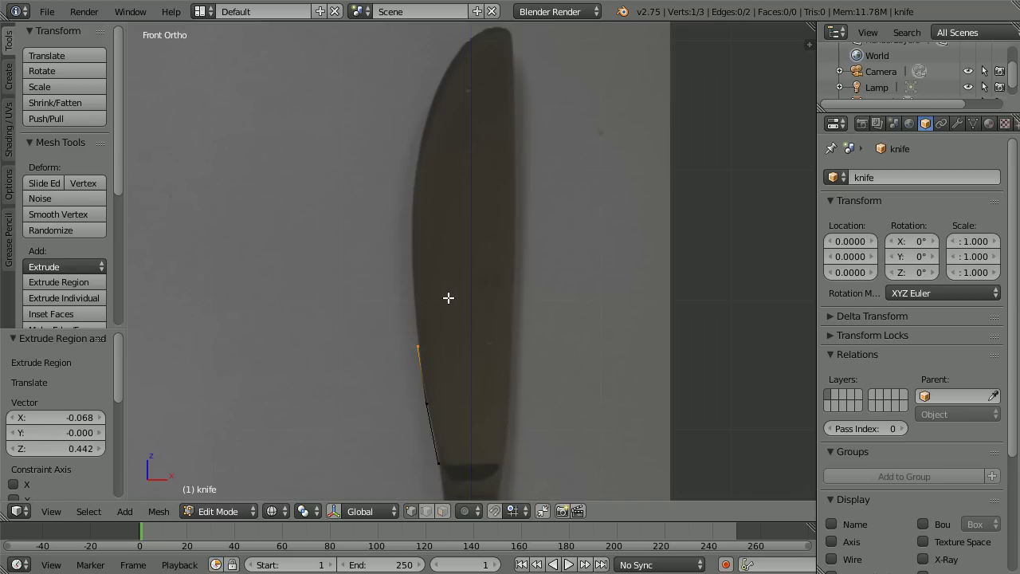
key("e")
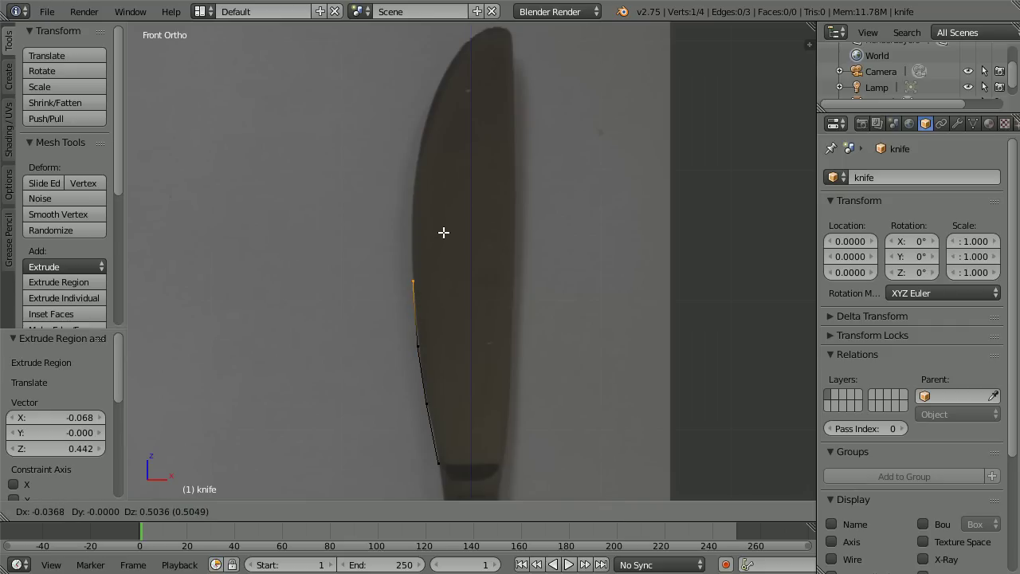
left_click(443, 231)
Extrude the end vertex straight up the blade's curved edge by about 0.442 along Z
key("e")
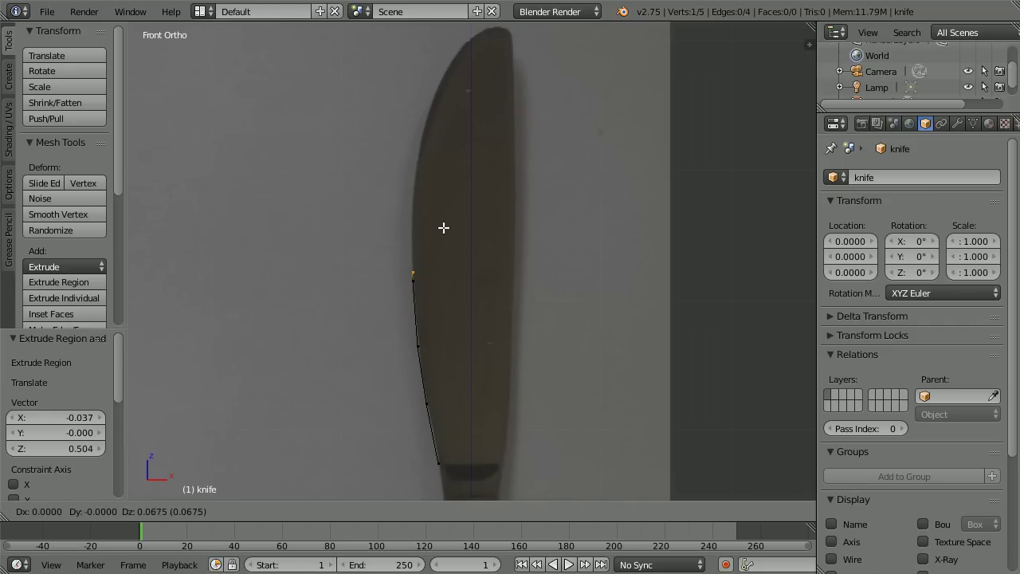
key("z")
left_click(444, 181)
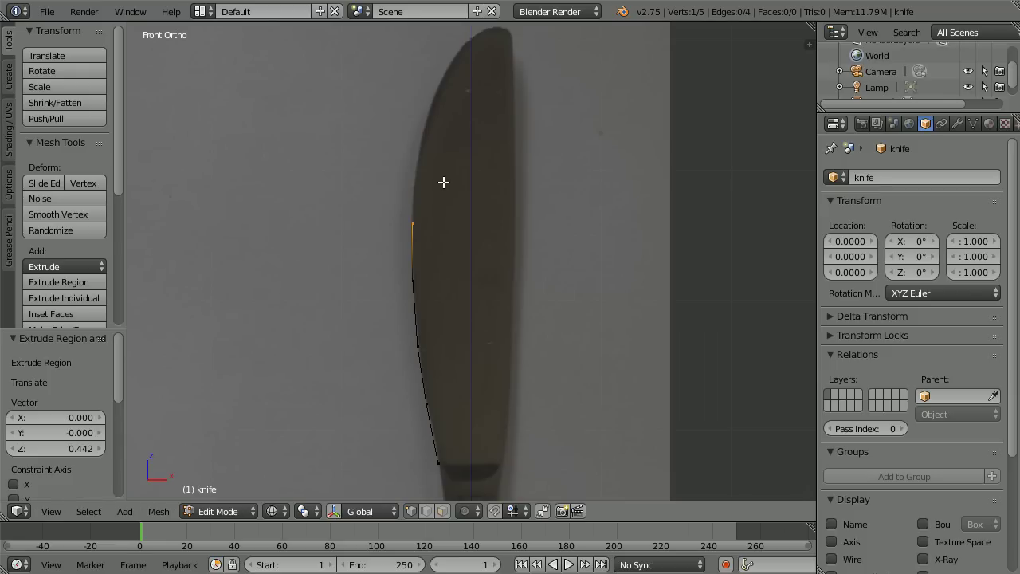
Extrude five more vertices up the bending part of the blade's curved edge to just below the rounded tip
key("e")
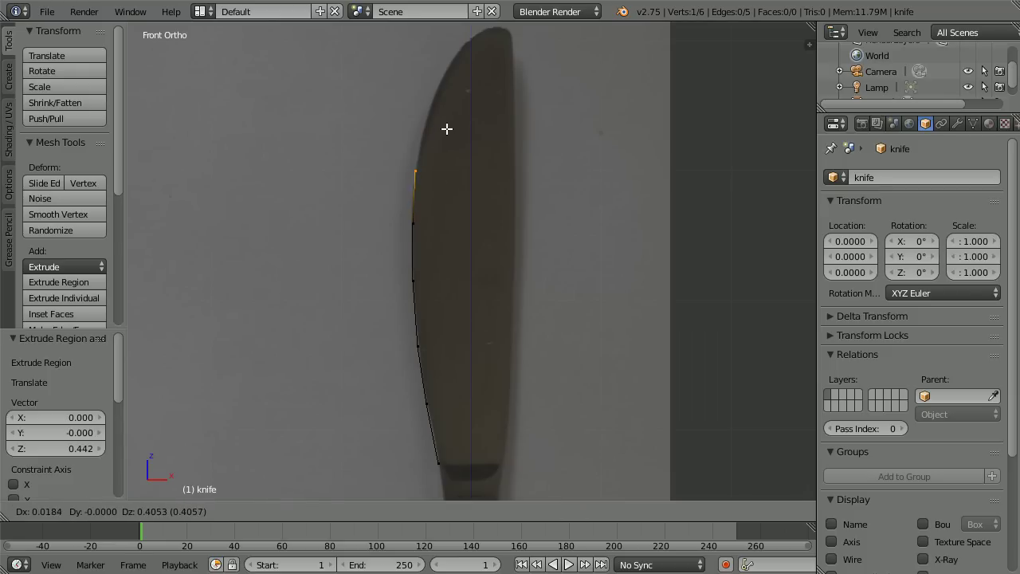
left_click(448, 129)
key("e")
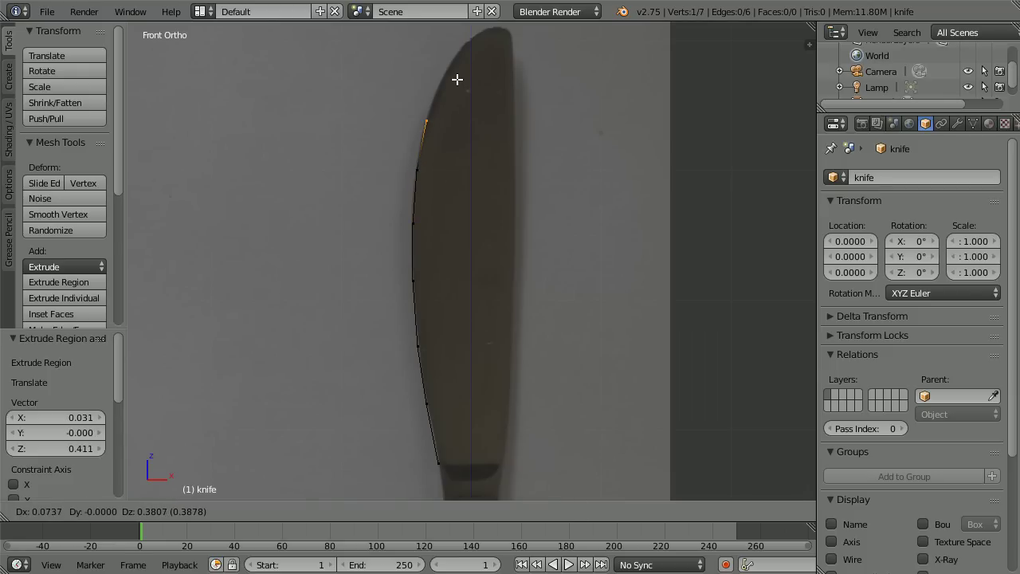
left_click(457, 82)
key("e")
left_click(461, 83)
key("e")
left_click(476, 56)
key("e")
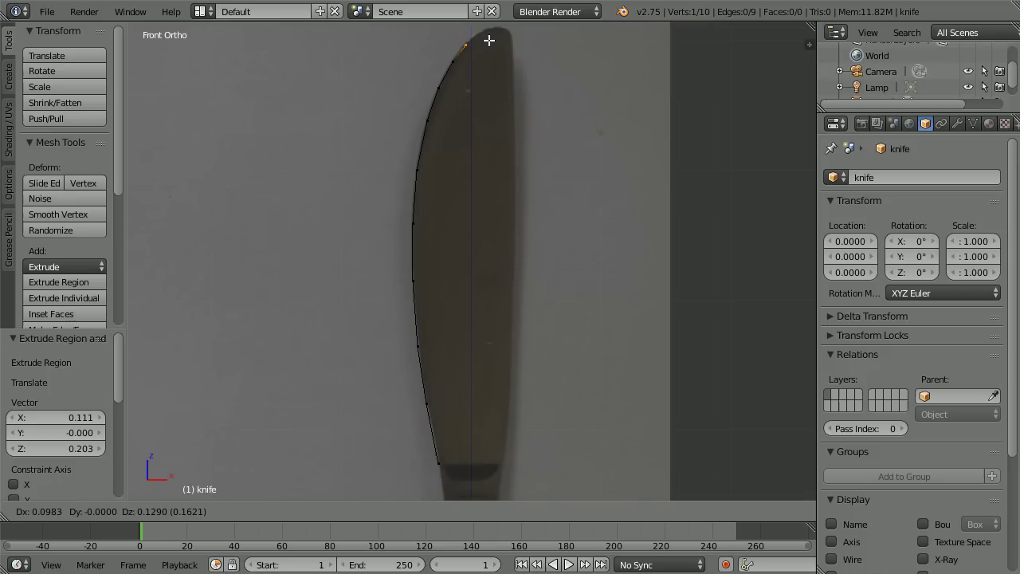
right_click(488, 40)
key("Tab")
key("Tab")
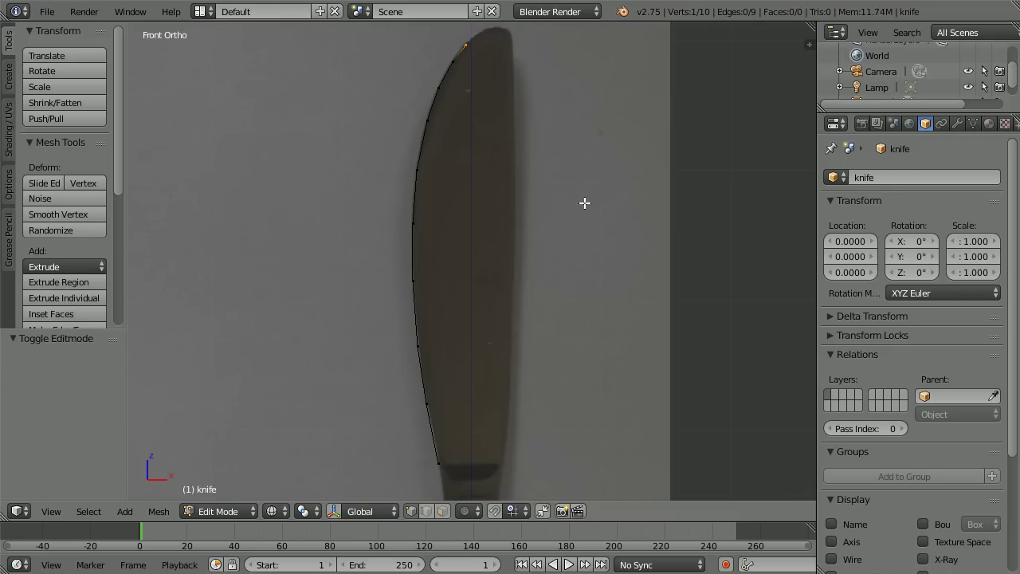
Extrude two vertices along the curve to the top of the tip, offset about 0.086, 0.086 and 0.088, 0.048 in X and Z
scroll(585, 203, "up", 5, "shift")
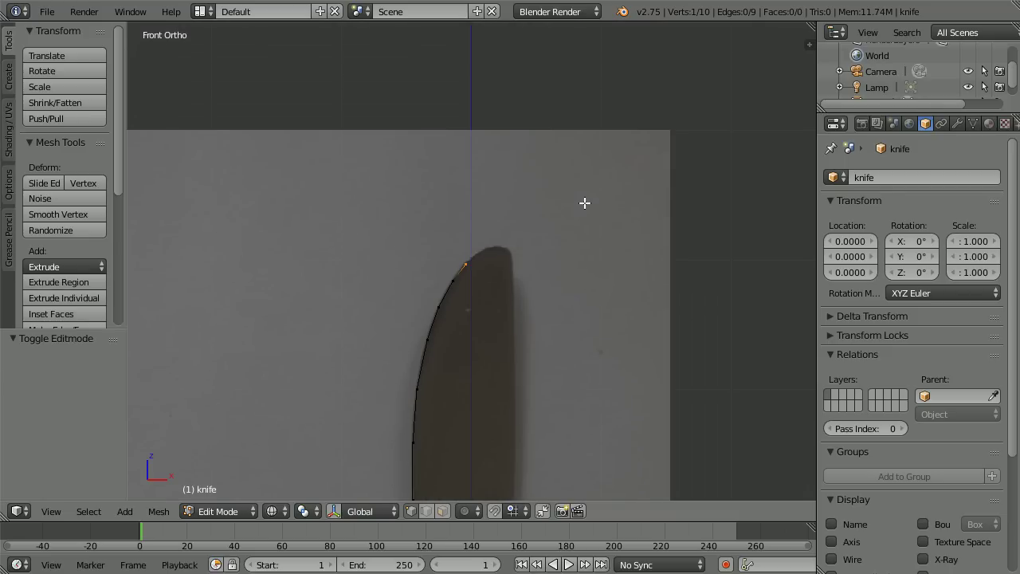
scroll(592, 259, "up", 5)
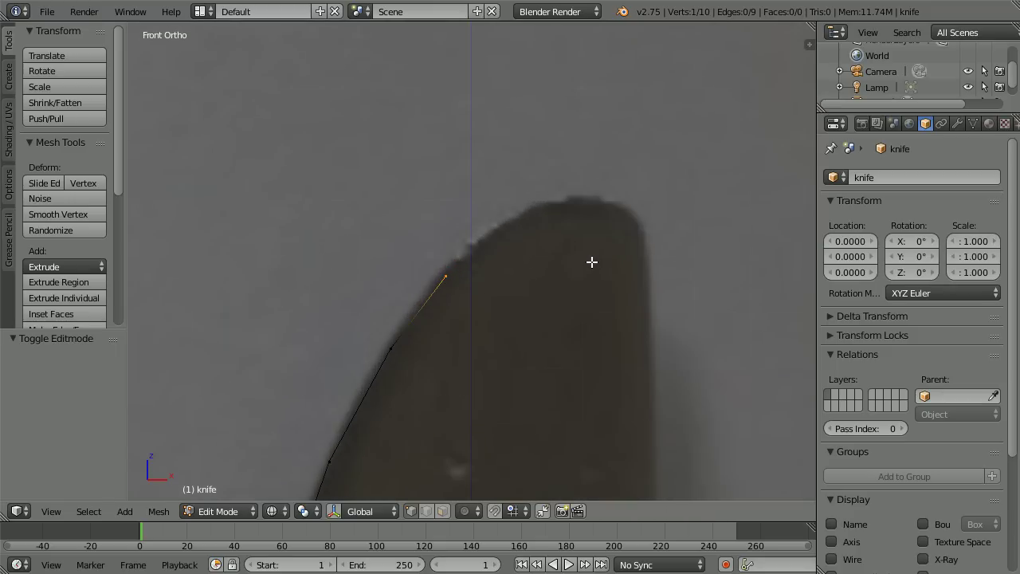
key("e")
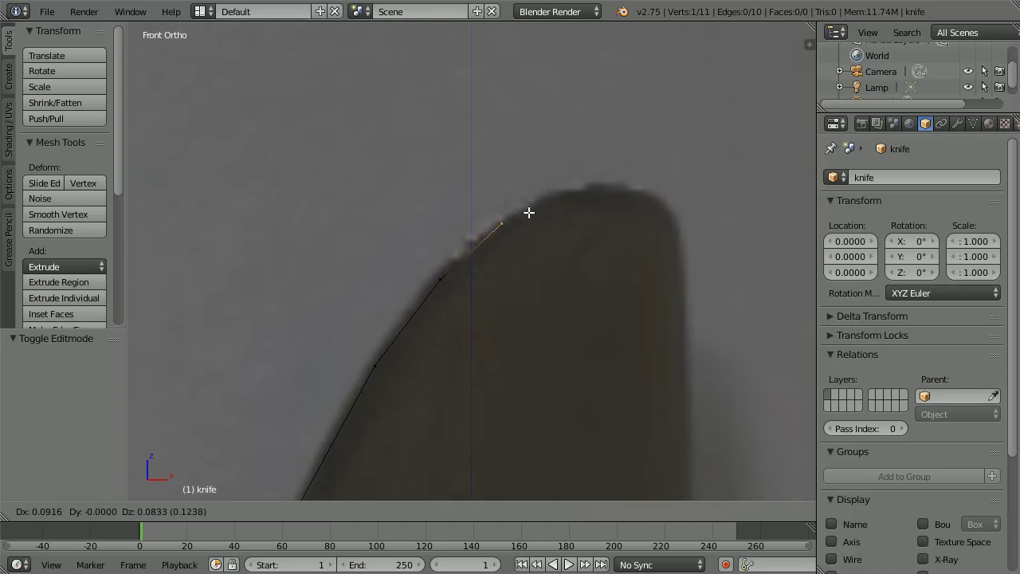
left_click(523, 210)
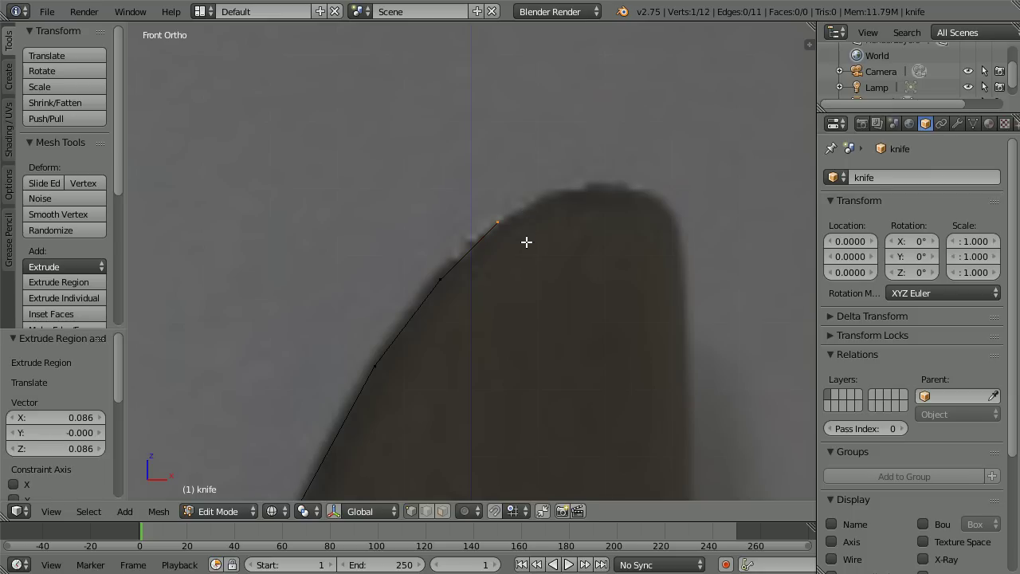
key("e")
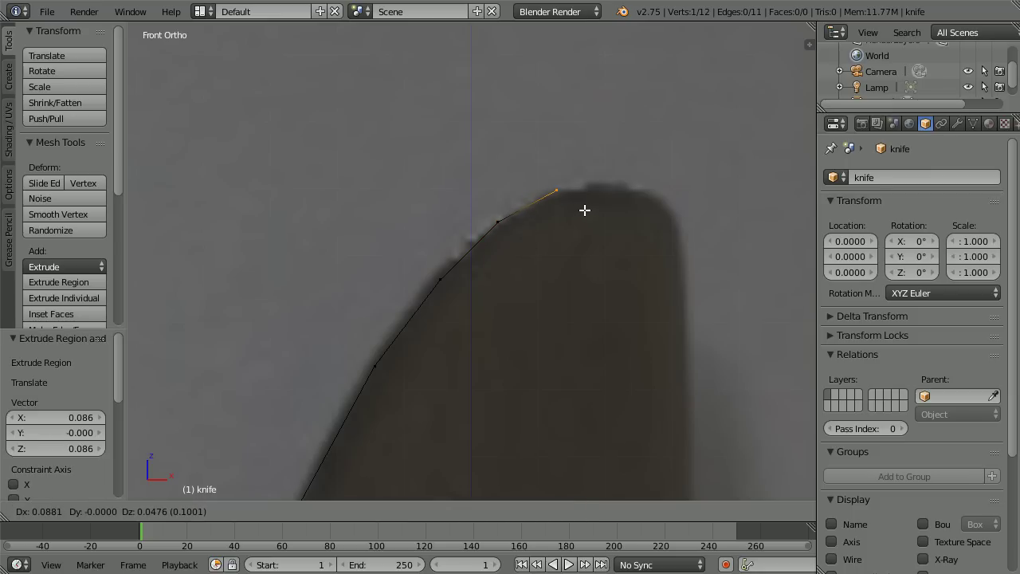
left_click(584, 210)
Extrude a vertex about 0.127 along X across the tip's flat top, and another about 0.051 in X and -0.048 in Z around the corner
key("e")
key("x")
left_click(669, 210)
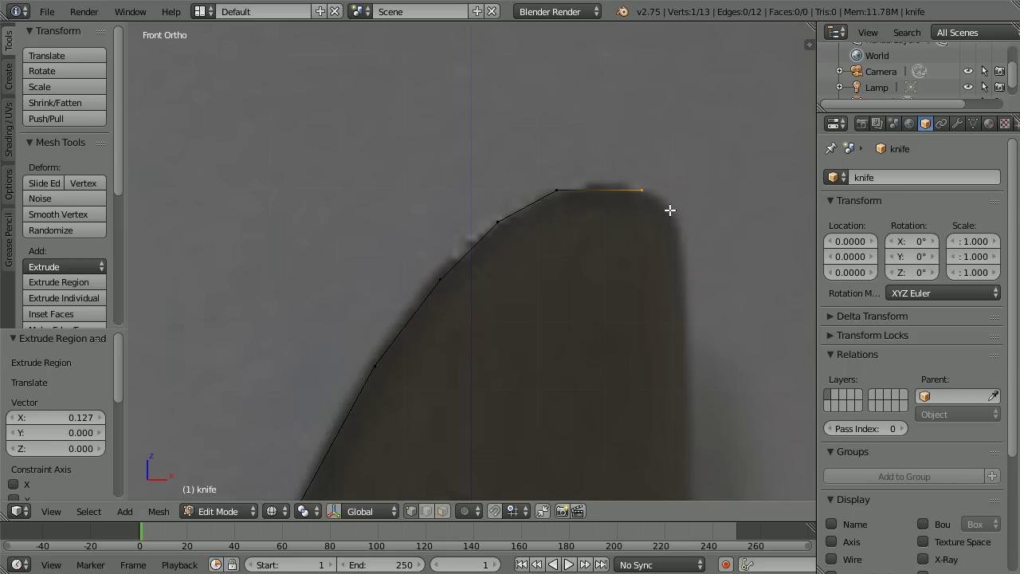
key("e")
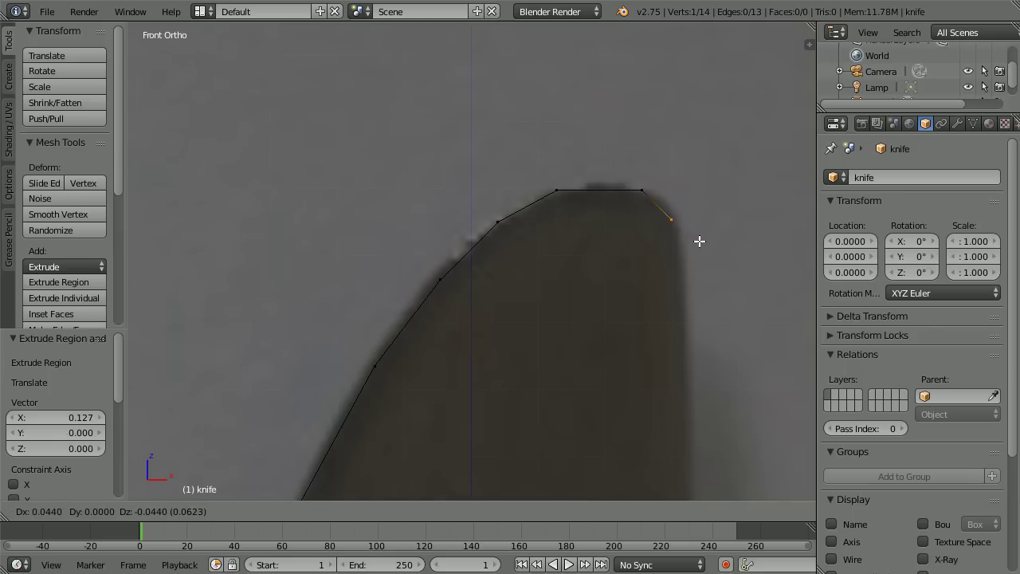
left_click(703, 243)
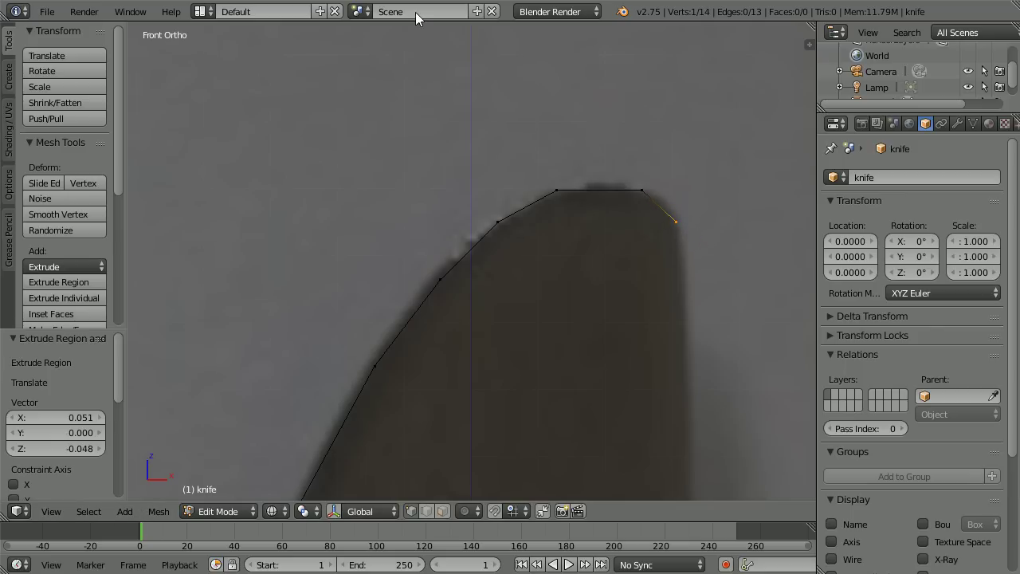
key("Tab")
key("Tab")
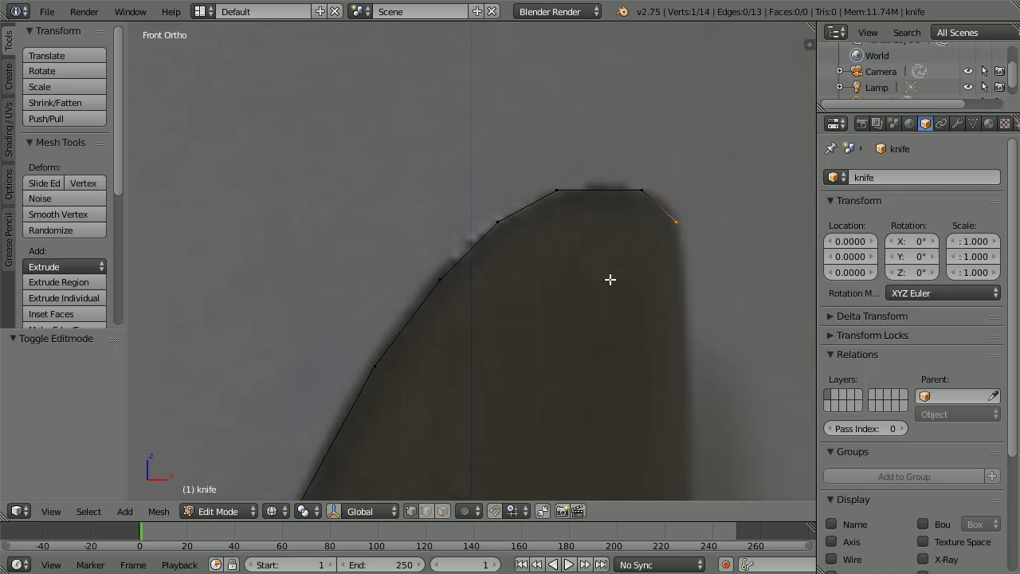
Add two vertices down the upper part of the blade's straight edge, level with the vertices on the curved edge
left_click(683, 280, "ctrl")
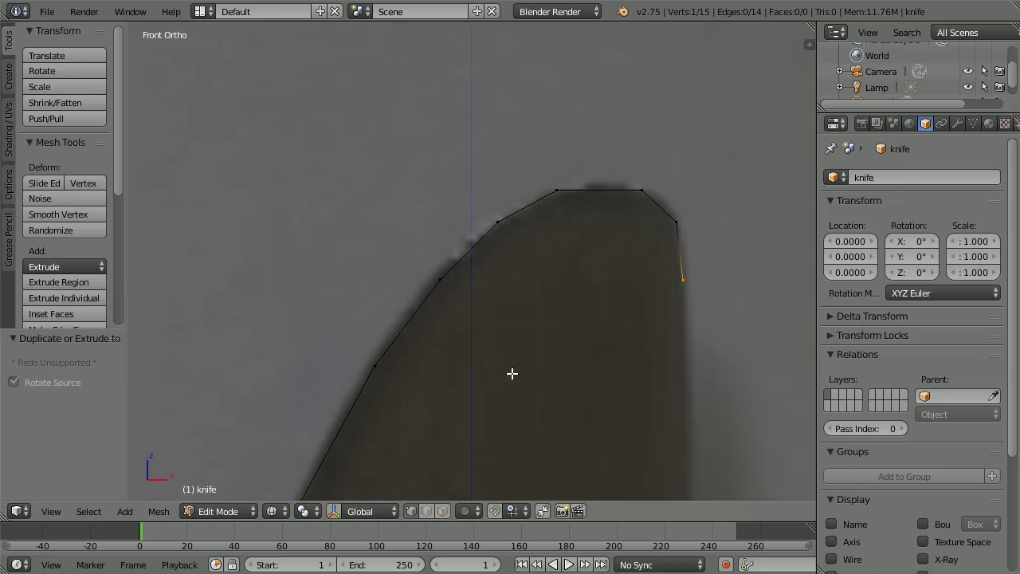
left_click(684, 368, "ctrl")
key("Tab")
key("Tab")
Connect the vertices on either side of the tip just below its flat top with an edge, and select the four vertices of that outline
right_click(496, 221)
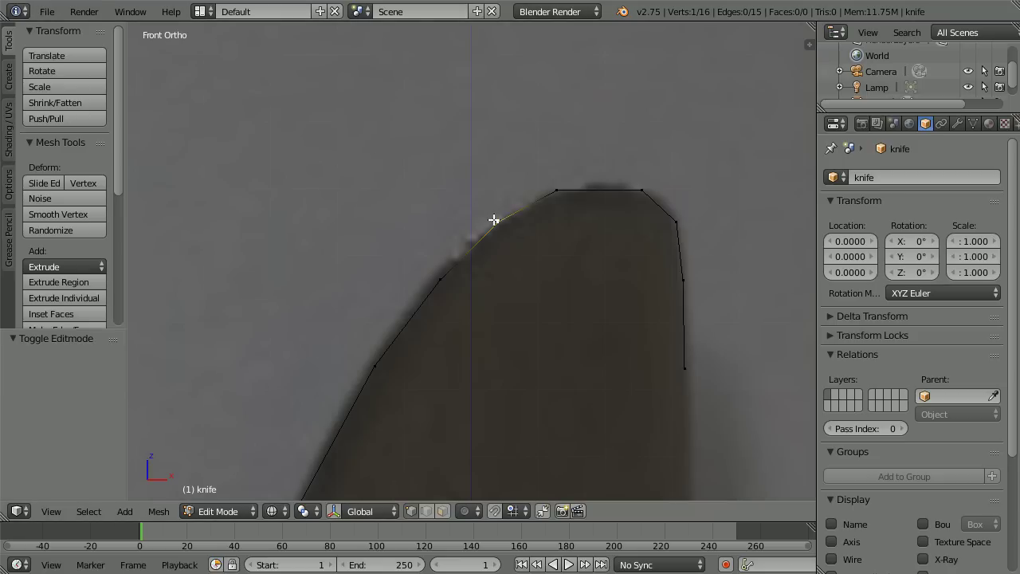
right_click(676, 221, "shift")
left_click(159, 511)
mouse_move(238, 287)
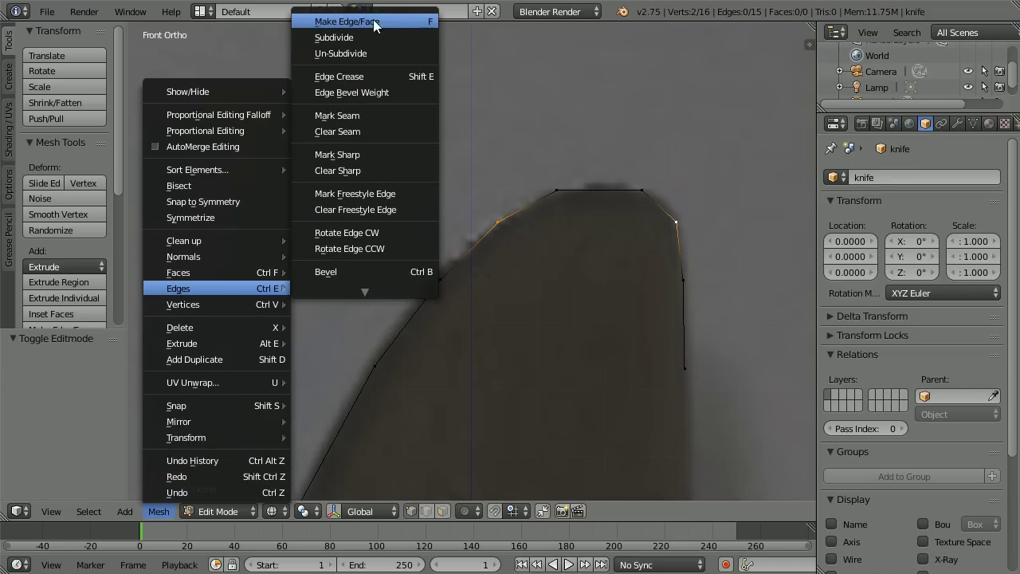
left_click(427, 23)
left_click(558, 190, "shift")
left_click(641, 190, "shift")
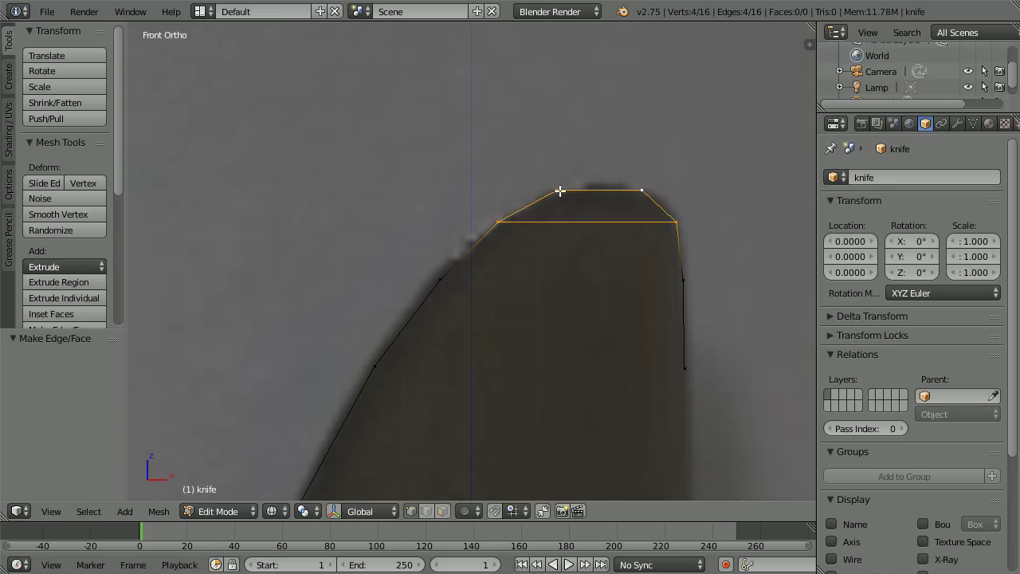
Join the next lower pair of blade vertices with an edge, and add the pair above them to the selection
right_click(442, 281)
right_click(685, 281, "shift")
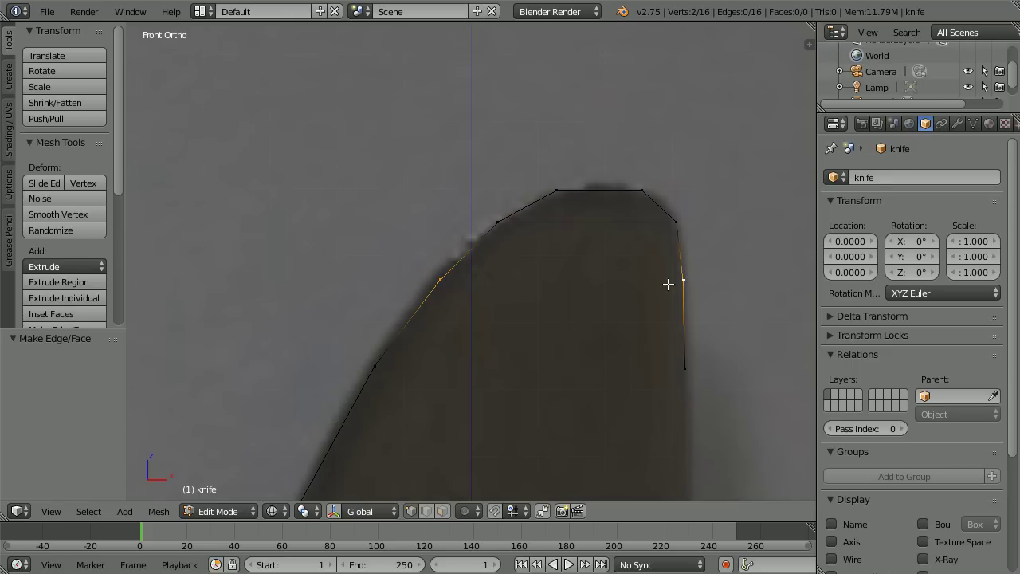
key("f")
right_click(498, 225, "shift")
right_click(673, 224, "shift")
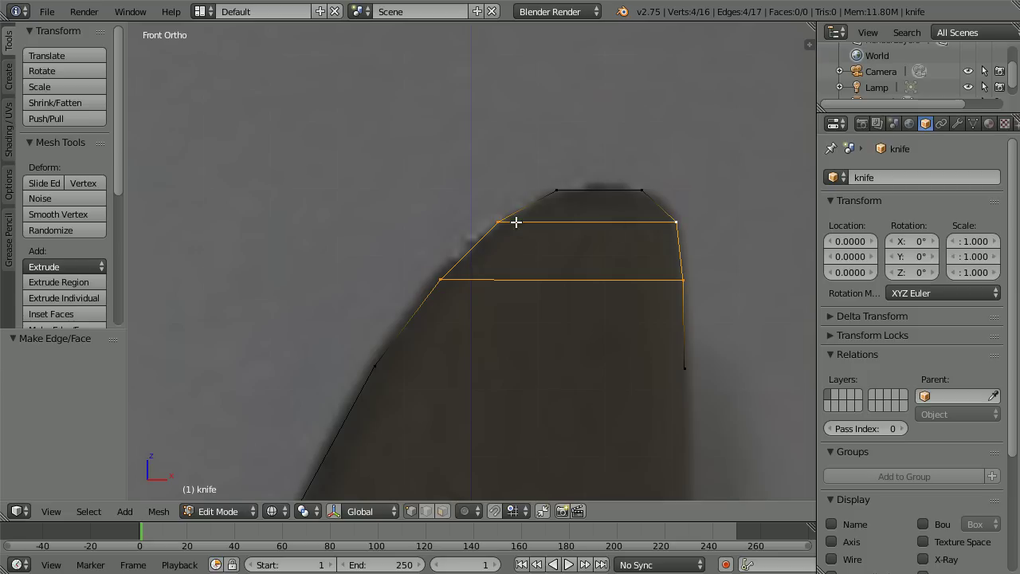
key("Tab")
key("Tab")
Extend the blade's straight edge downward from its end vertex with five vertices placed level with those on the curved edge
scroll(627, 302, "down", 5)
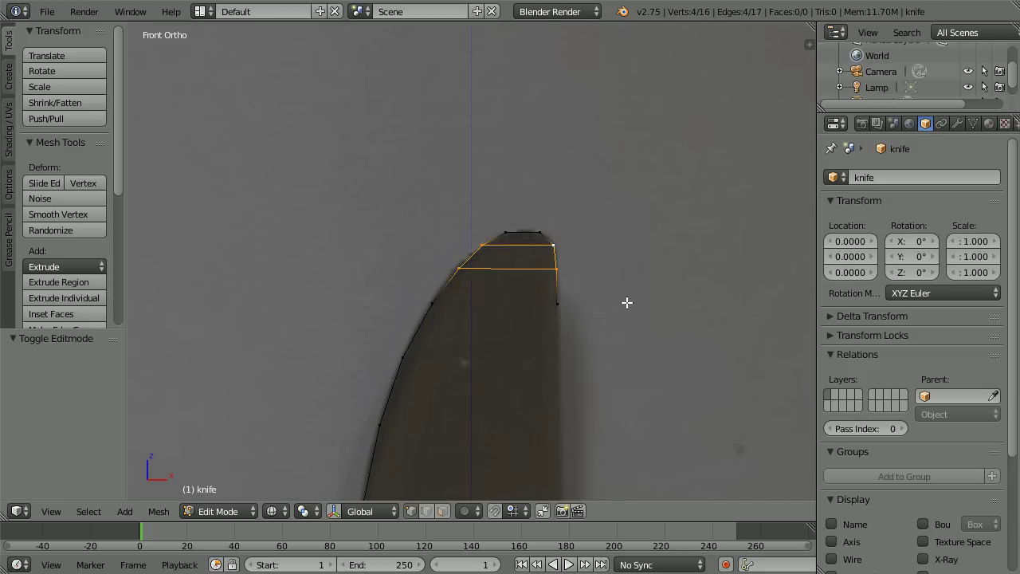
scroll(627, 302, "down", 1)
scroll(604, 327, "down", 5, "shift")
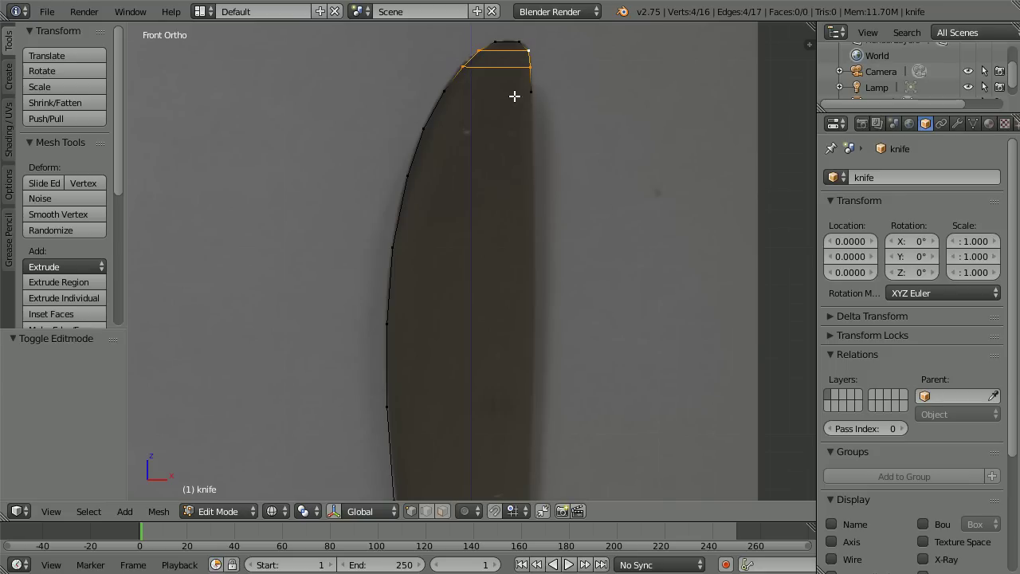
right_click(531, 91)
left_click(531, 132, "ctrl")
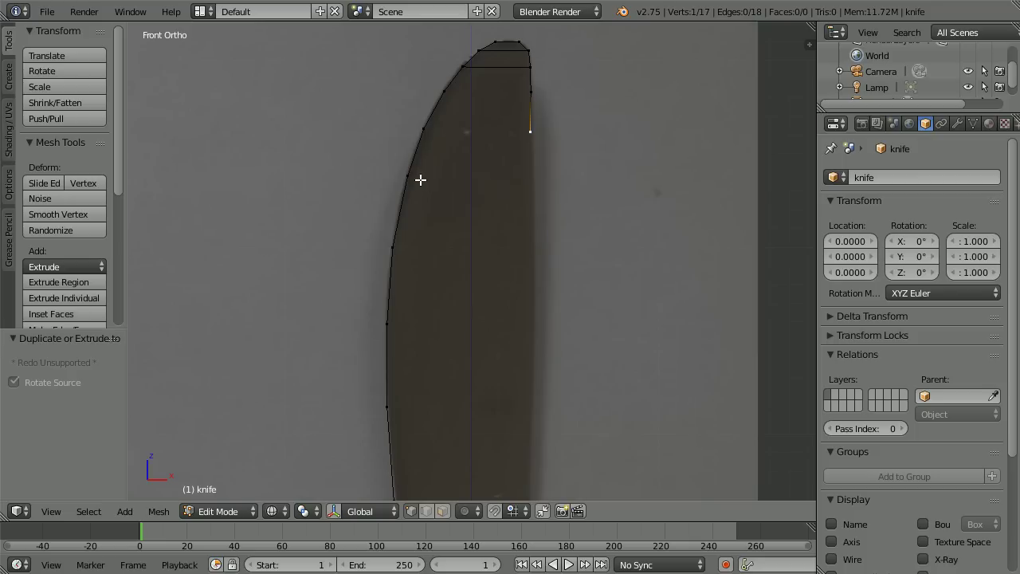
left_click(533, 176, "ctrl")
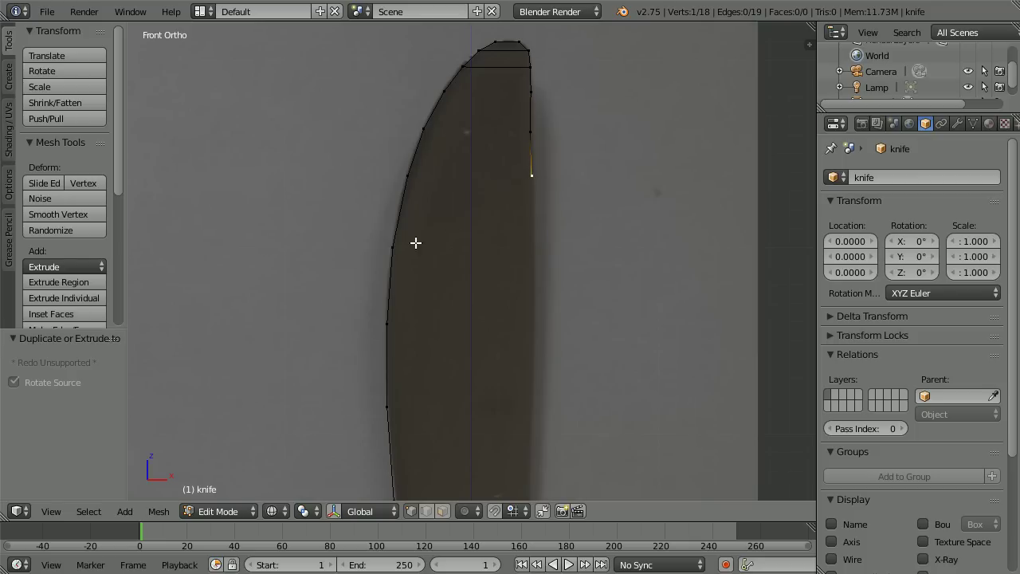
left_click(533, 244, "ctrl")
left_click(534, 321, "ctrl")
left_click(530, 406, "ctrl")
scroll(500, 406, "down", 5, "ctrl")
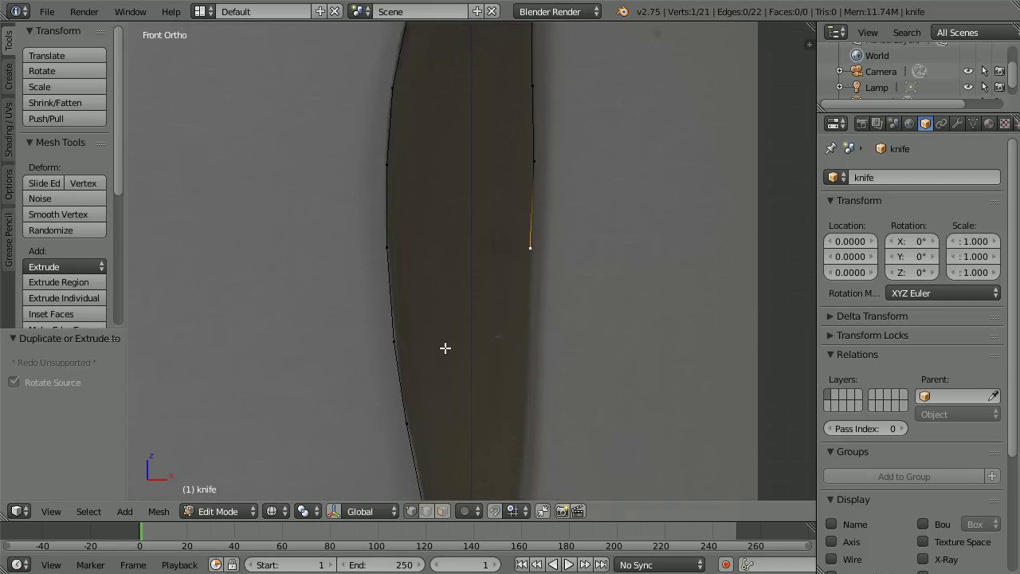
scroll(526, 263, "down", 1, "shift")
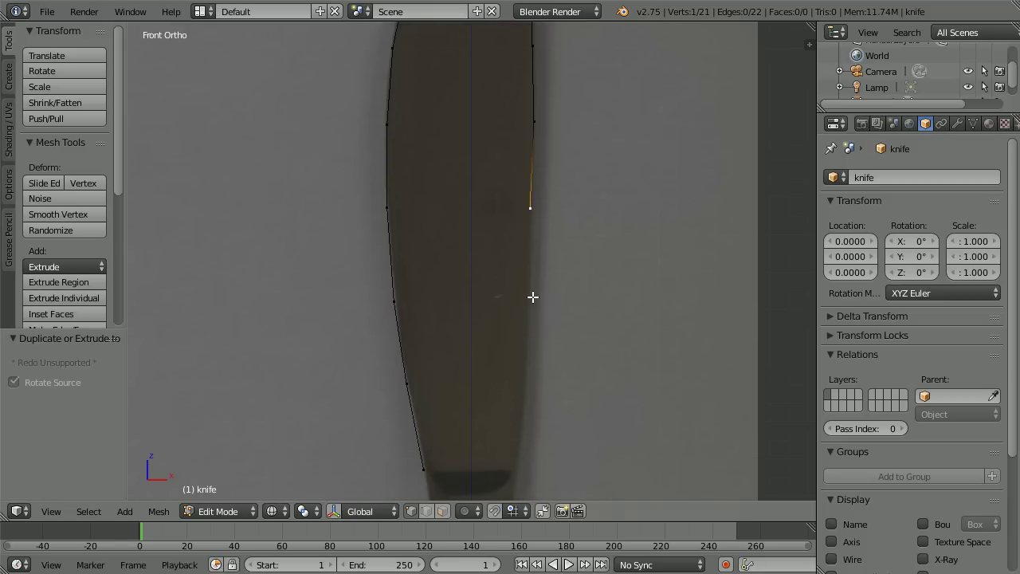
Continue the blade's straight edge down to the blade's base with three more vertices level with those on the curved edge
left_click(529, 294, "ctrl")
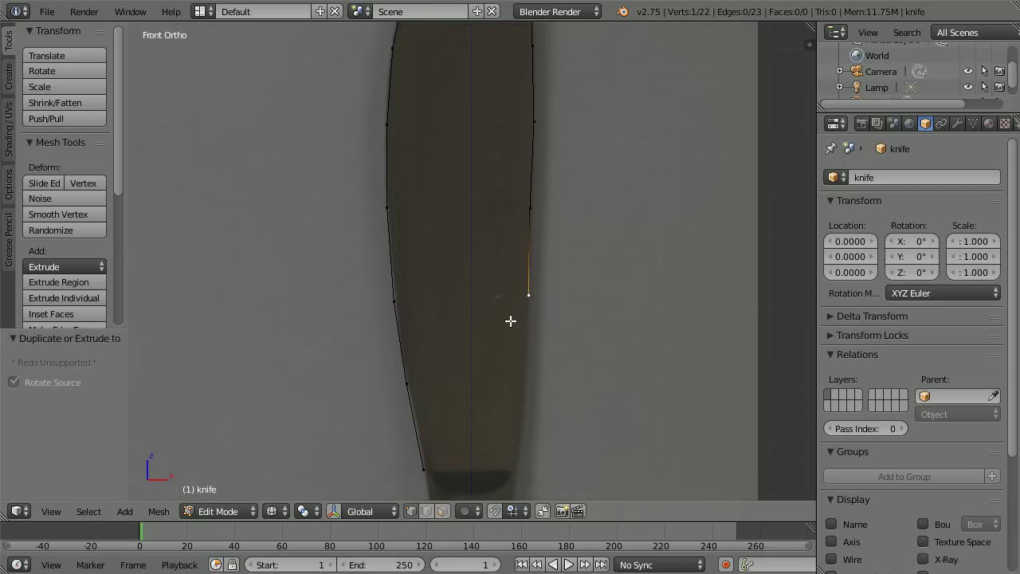
left_click(526, 378, "ctrl")
left_click(514, 468, "ctrl")
key("Tab")
key("Tab")
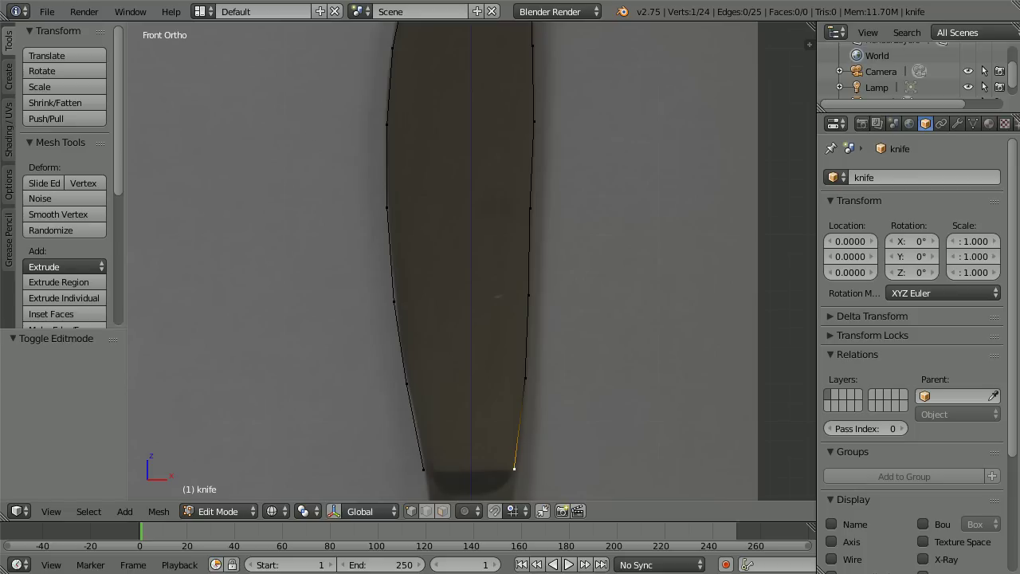
Move the three lowest vertices of the blade's curved edge slightly so they follow the blade outline in the reference photo
right_click(423, 470)
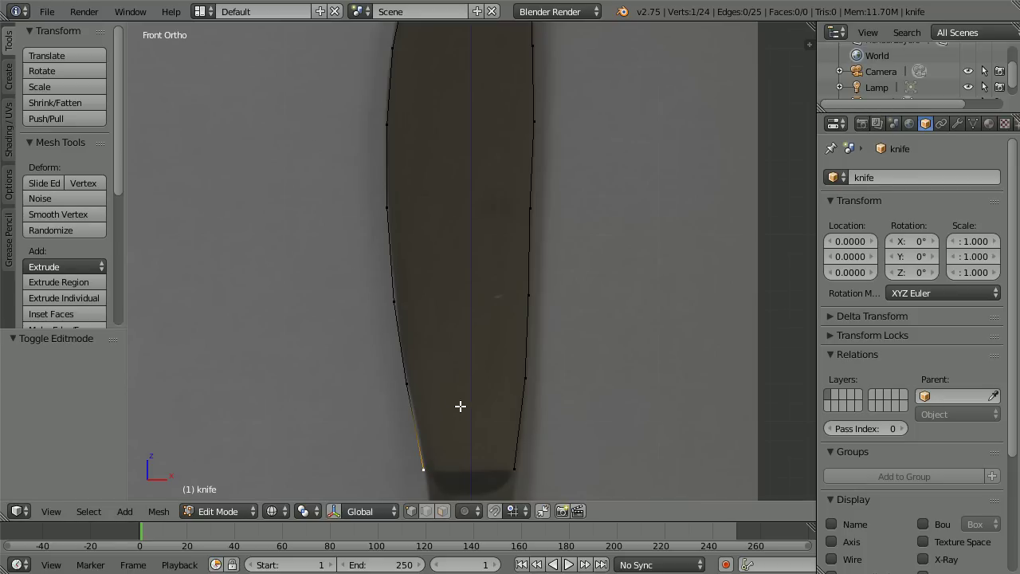
key("g")
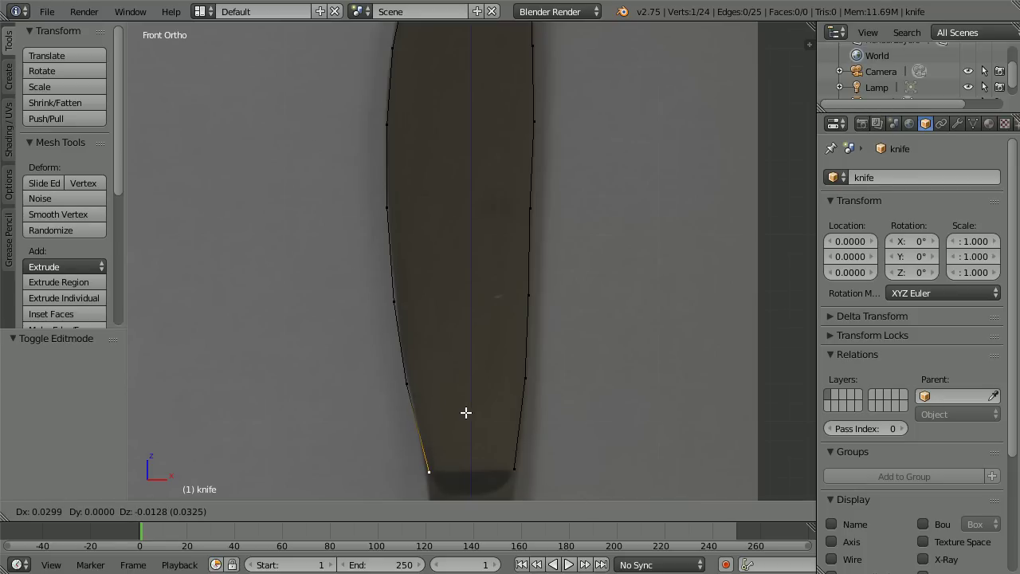
left_click(465, 412)
right_click(407, 383)
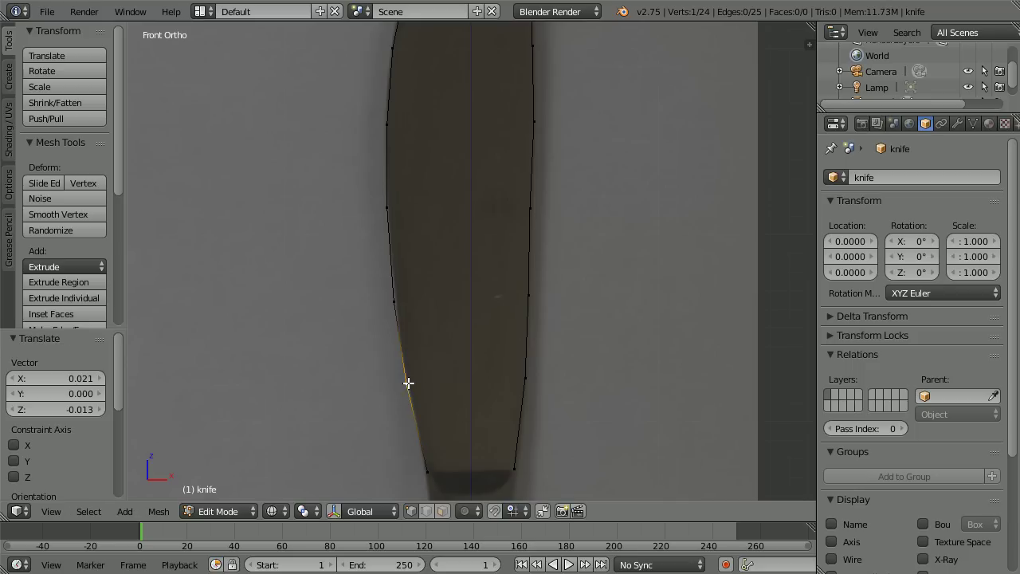
key("g")
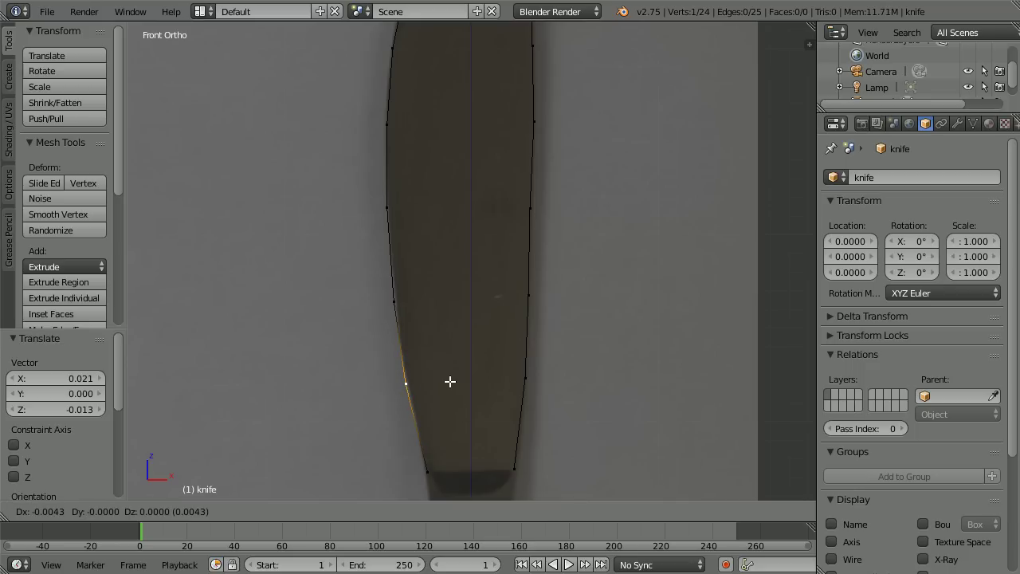
left_click(449, 376)
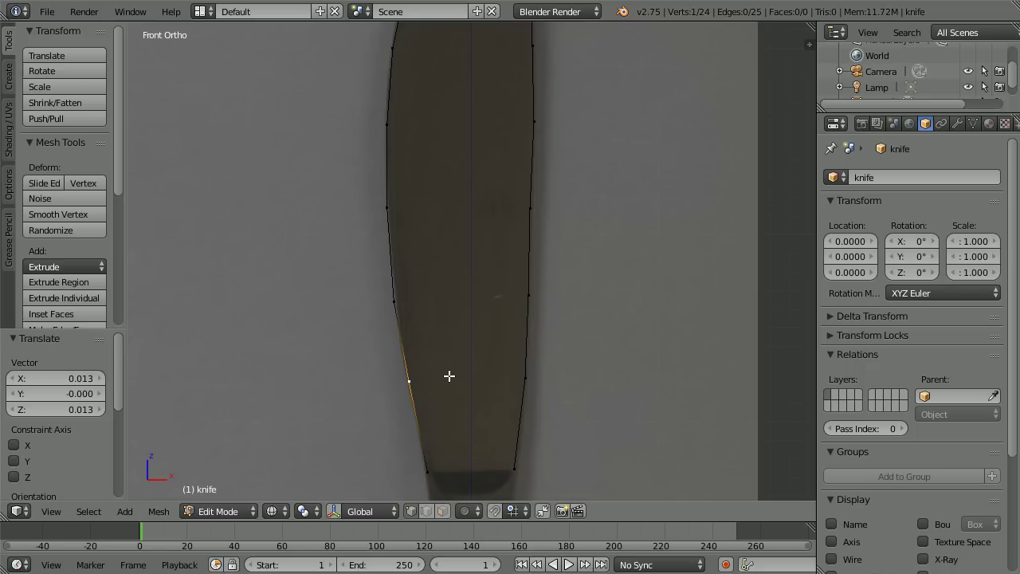
right_click(398, 303)
key("g")
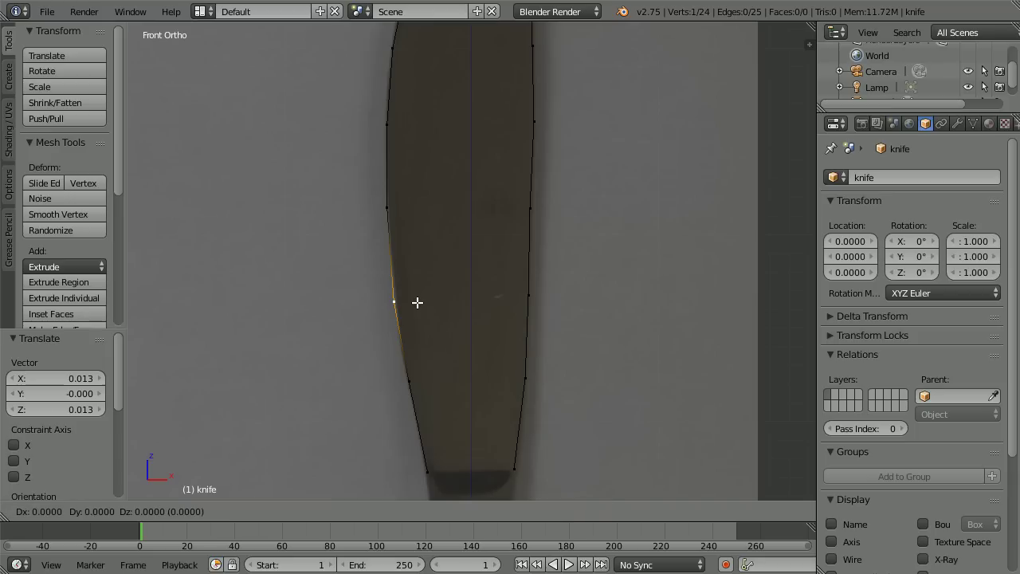
left_click(417, 303)
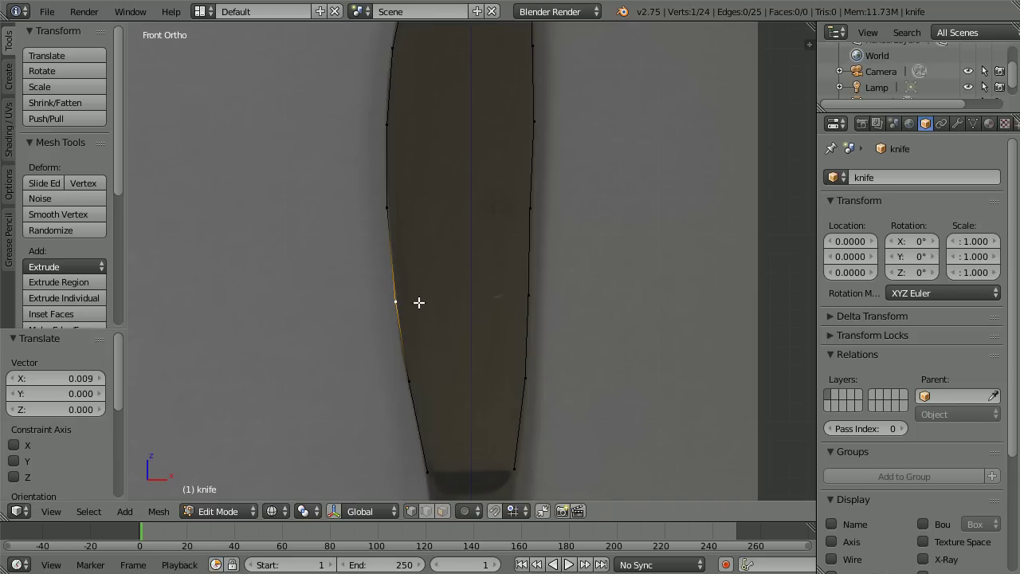
Straighten the blade's straight edge by moving the bulging middle vertex -0.013 along X and nudging one near the tip outward along X
scroll(588, 410, "up", 5, "shift")
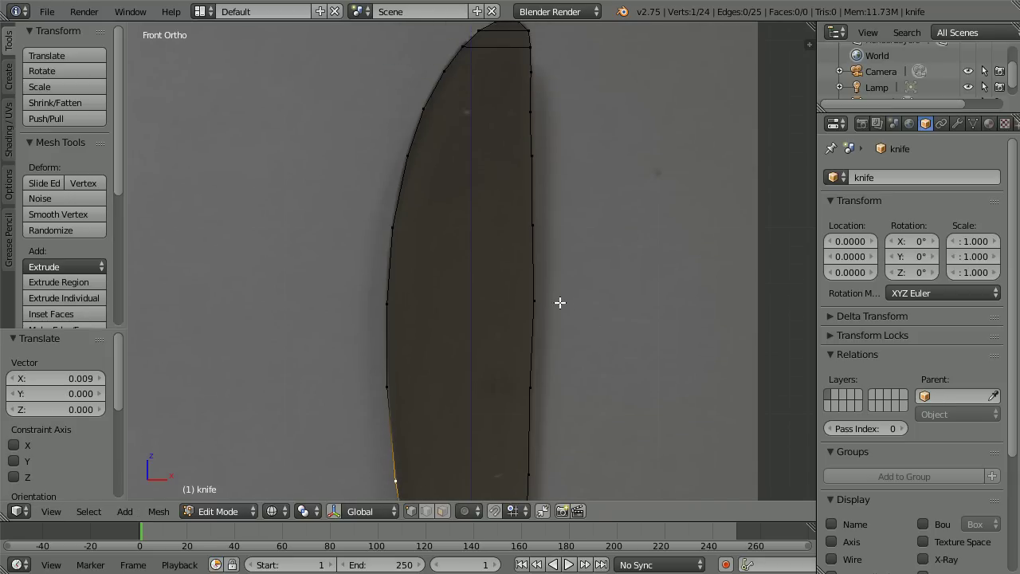
right_click(533, 302)
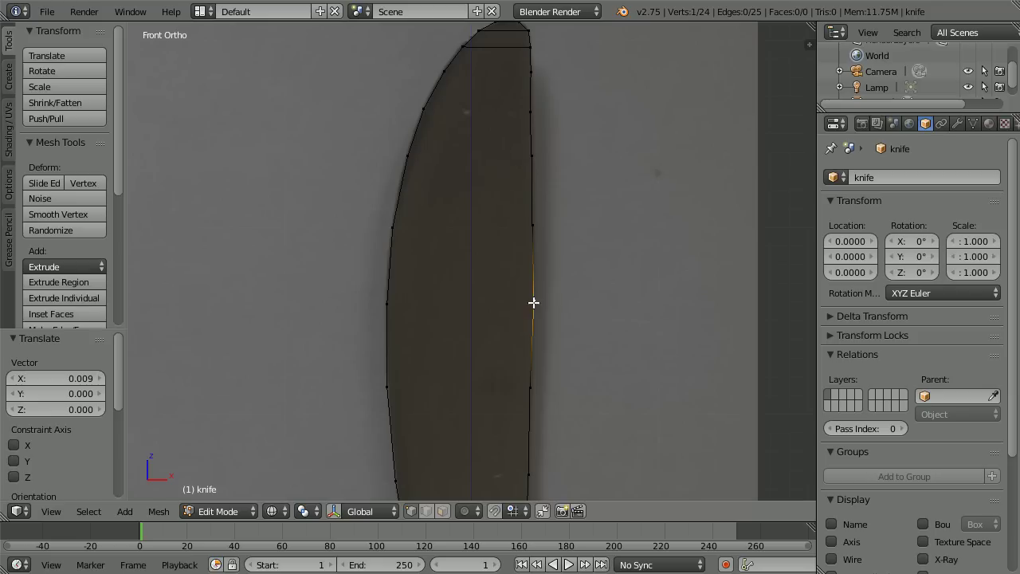
left_click(334, 511)
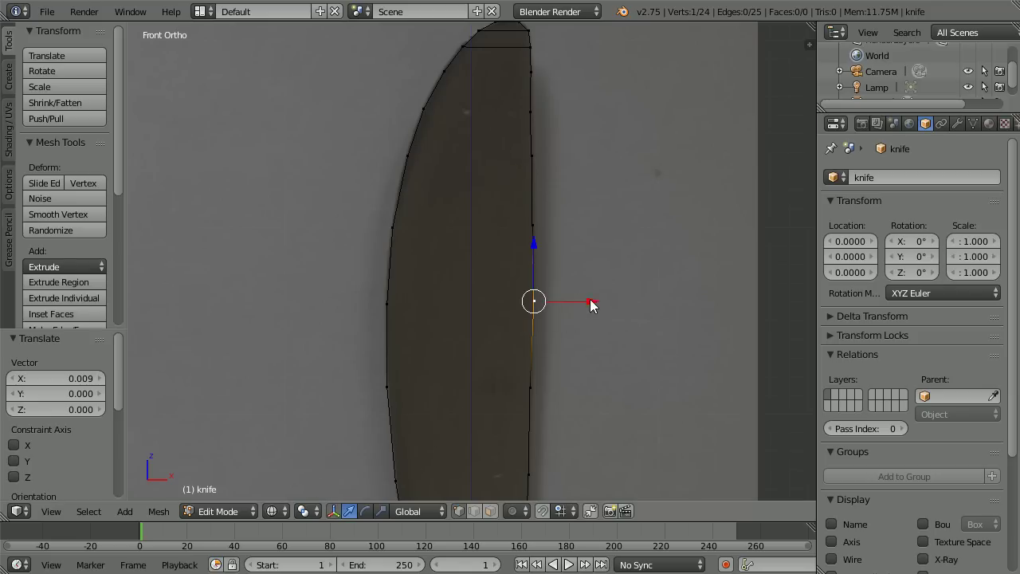
left_click_drag(588, 301, 585, 303)
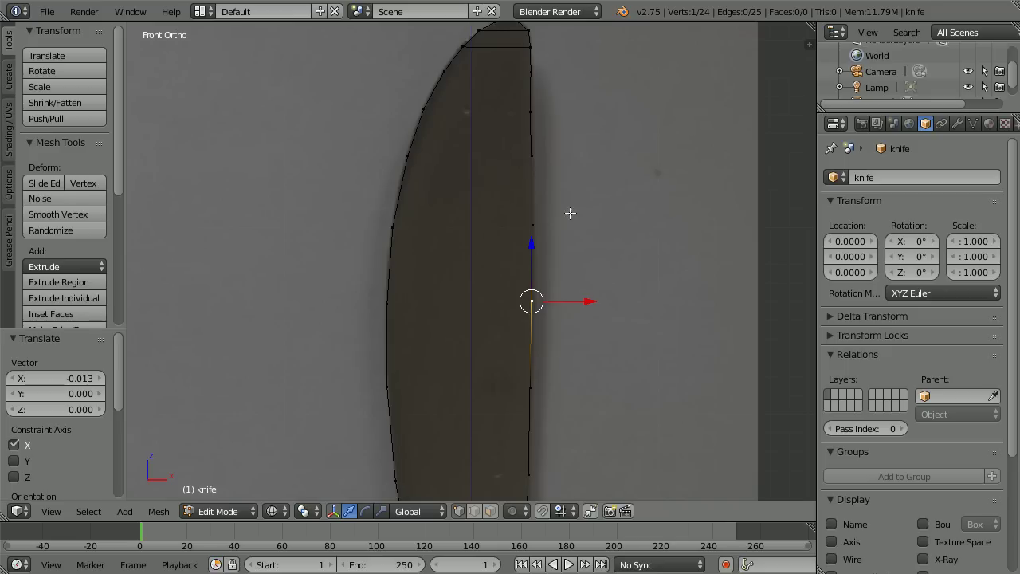
right_click(530, 106)
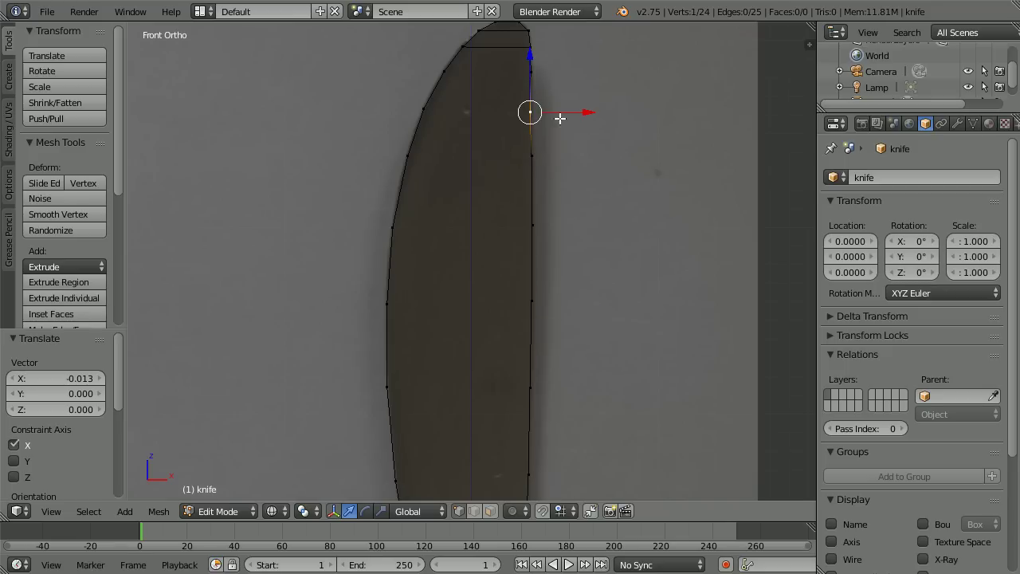
left_click_drag(585, 112, 586, 112)
key("Tab")
key("Tab")
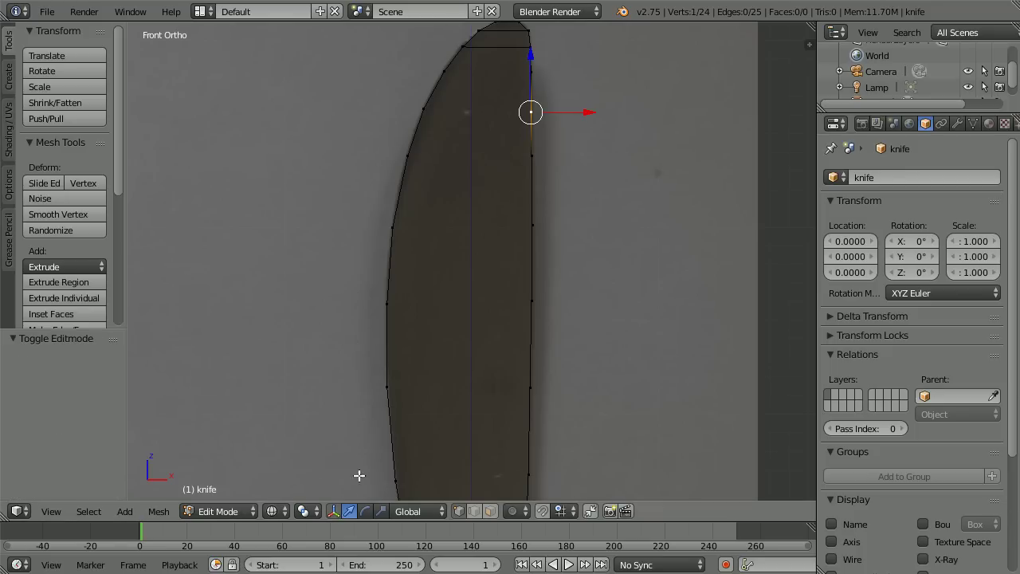
left_click(332, 513)
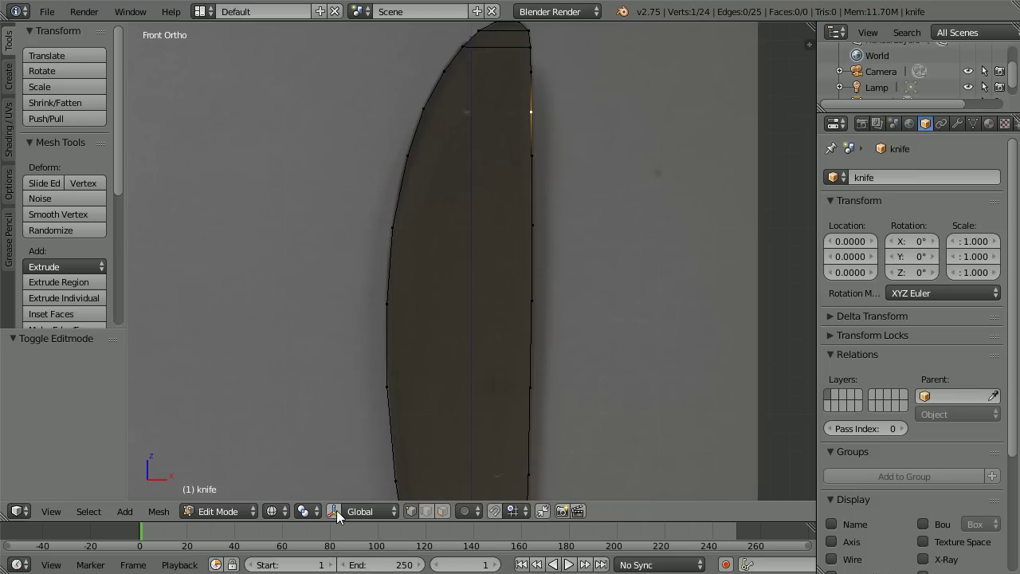
Connect opposite vertices across the blade with edges, pair by pair, from below the existing tip edges down to the third-lowest pair
right_click(446, 75)
right_click(533, 71, "shift")
key("f")
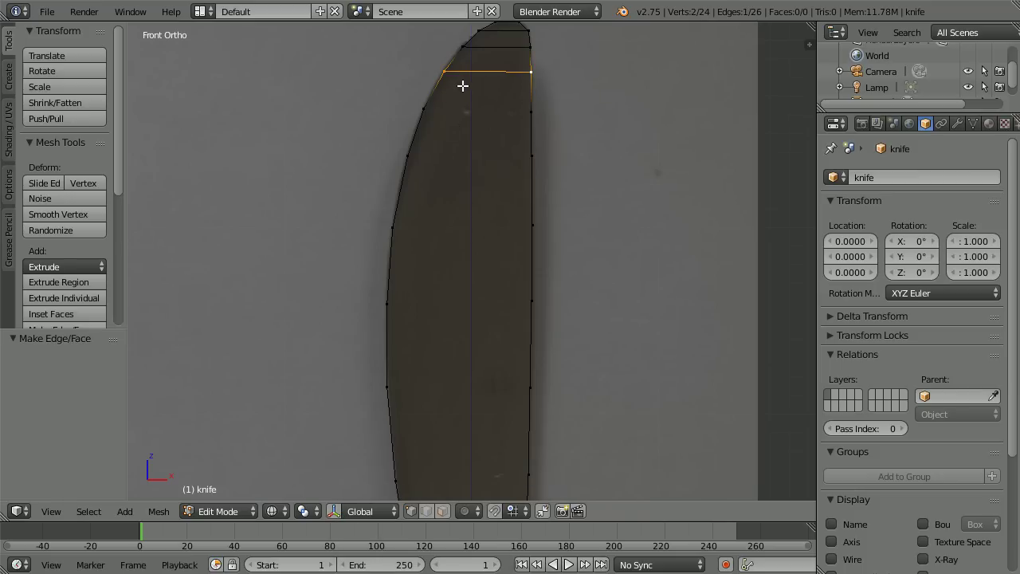
right_click(424, 108)
right_click(529, 113, "shift")
key("f")
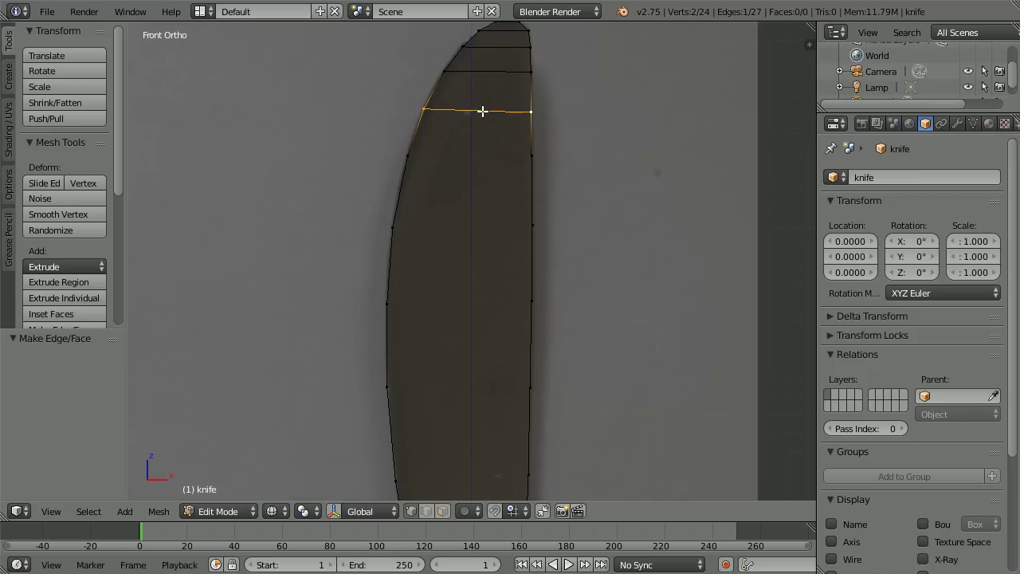
right_click(409, 157)
right_click(532, 157, "shift")
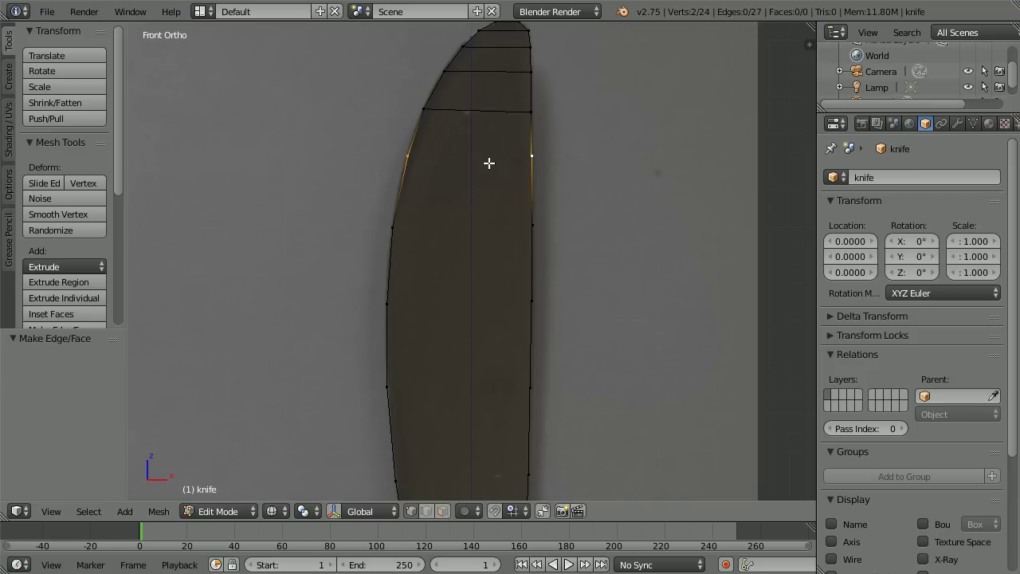
key("f")
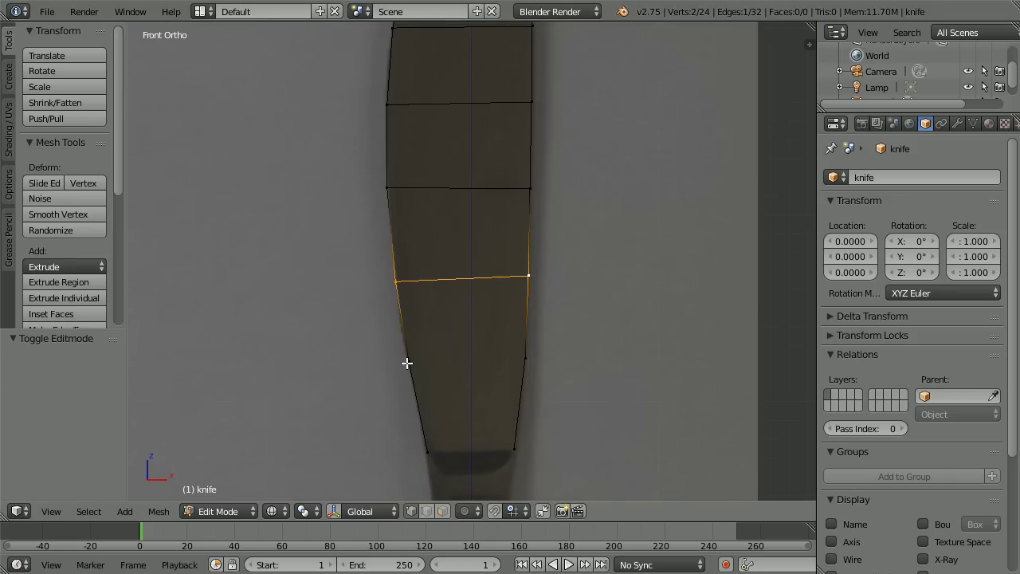
Connect the two lowest pairs of opposite blade vertices with edges, closing the outline at the blade's base
right_click(409, 360)
right_click(525, 355, "shift")
key("f")
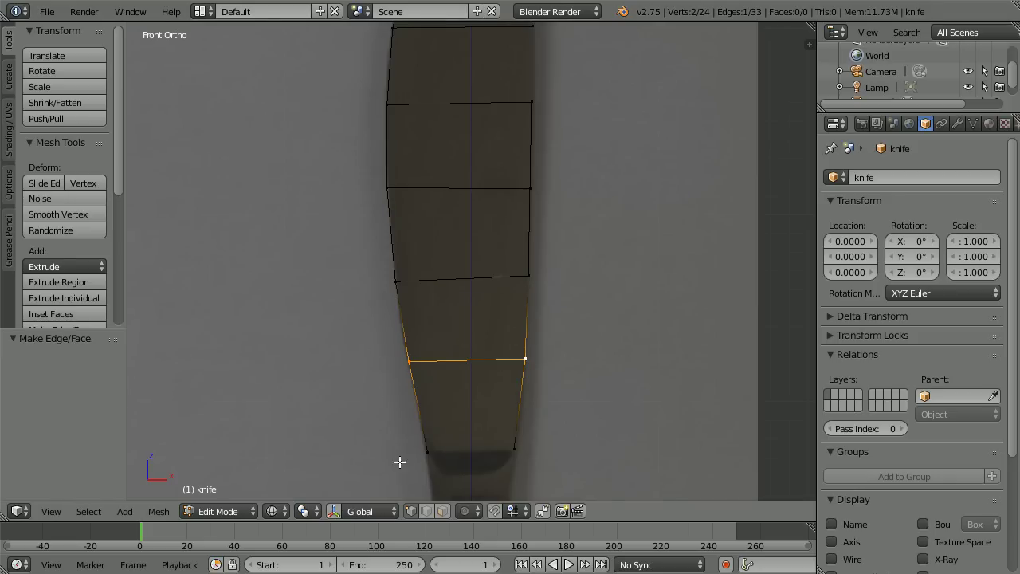
right_click(427, 452)
right_click(516, 450, "shift")
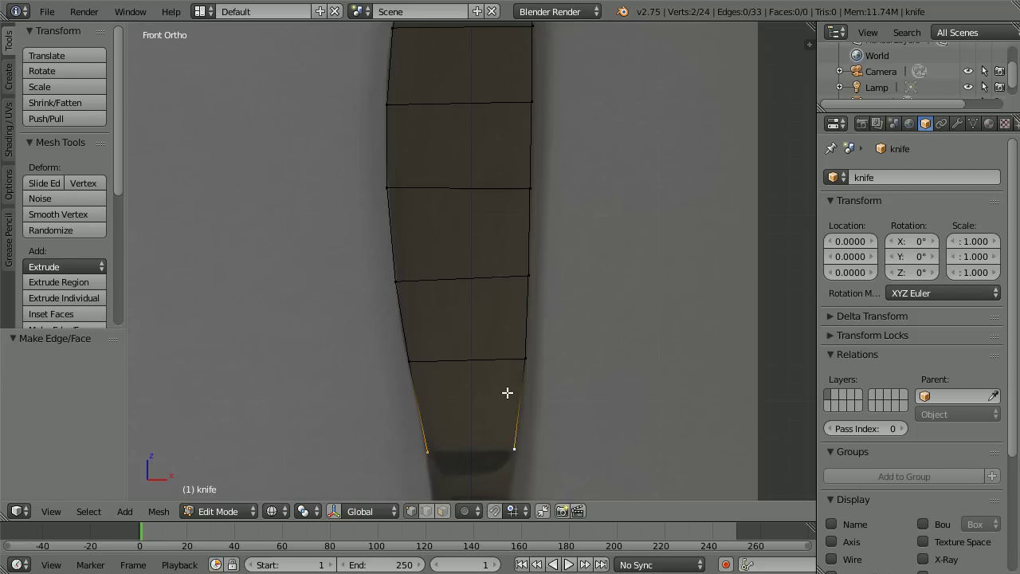
key("f")
Level the lower cross edges by moving the straight edge's third-lowest vertex -0.017 along Z and lowering its bottom vertex slightly
right_click(529, 275)
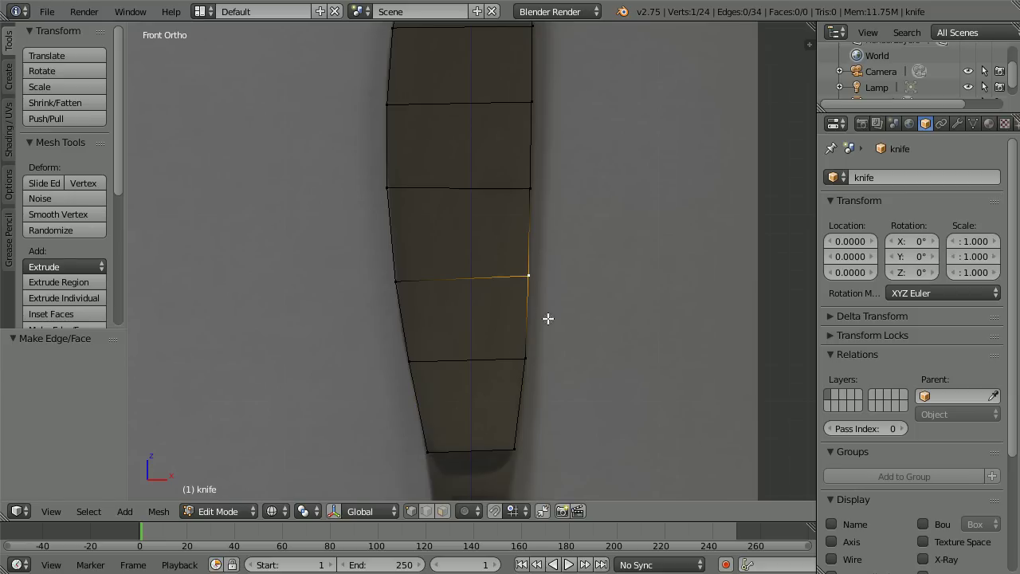
left_click(333, 512)
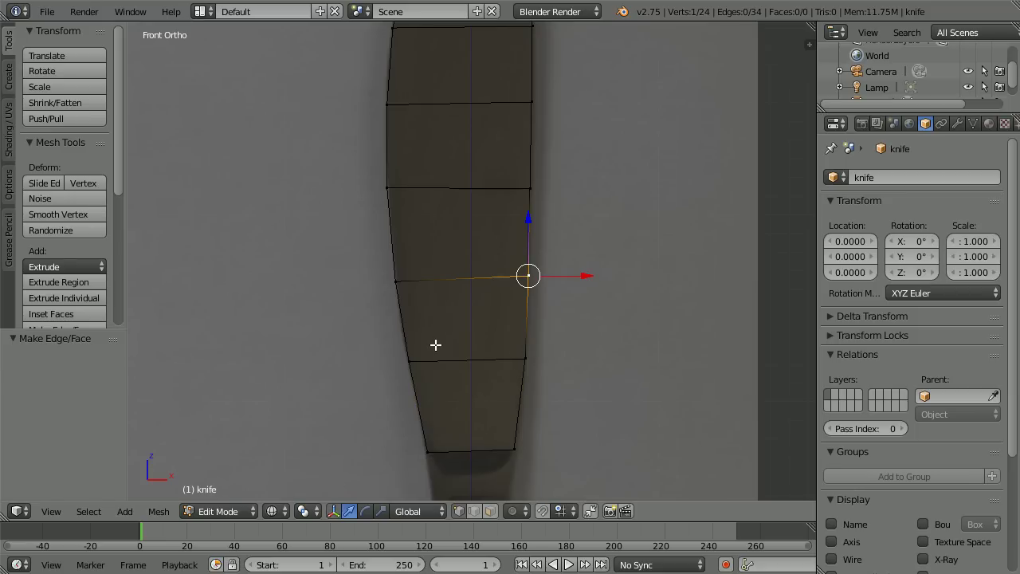
left_click(526, 218)
left_click_drag(526, 218, 527, 222)
right_click(515, 449)
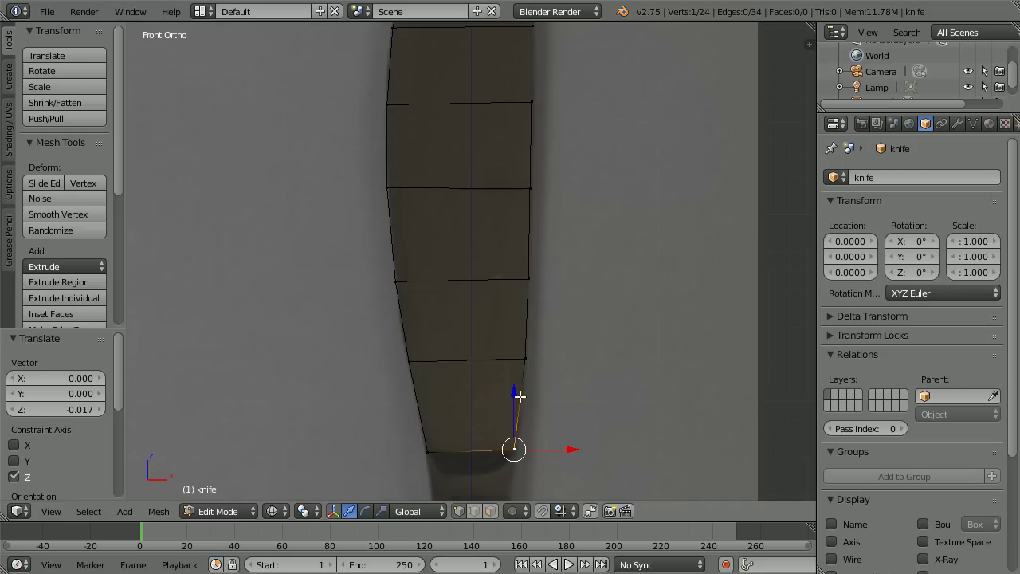
left_click(515, 391)
left_click_drag(515, 392, 516, 394)
key("Tab")
key("Tab")
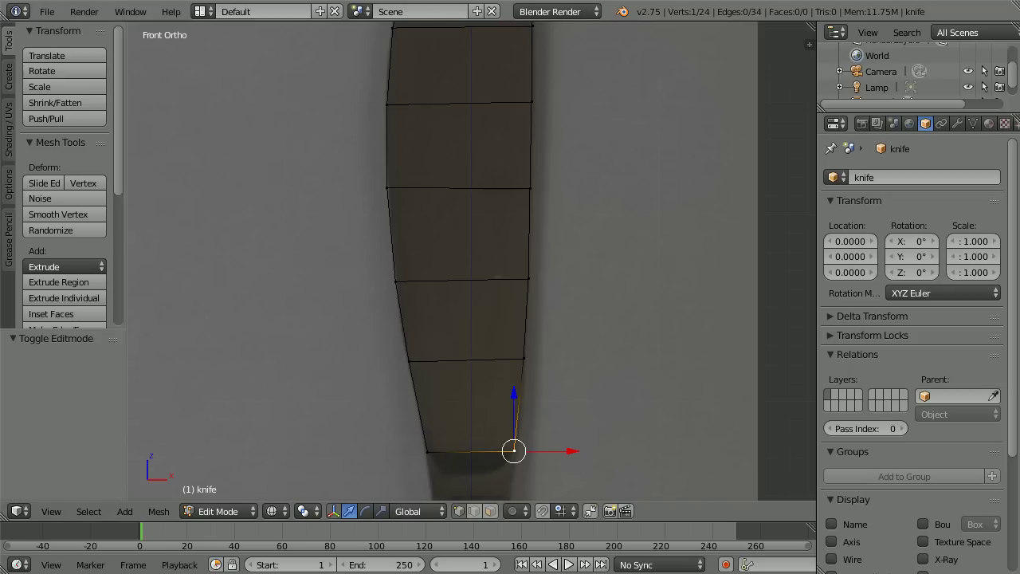
Select the whole blade mesh and fill all sections between the cross edges with faces
key("a")
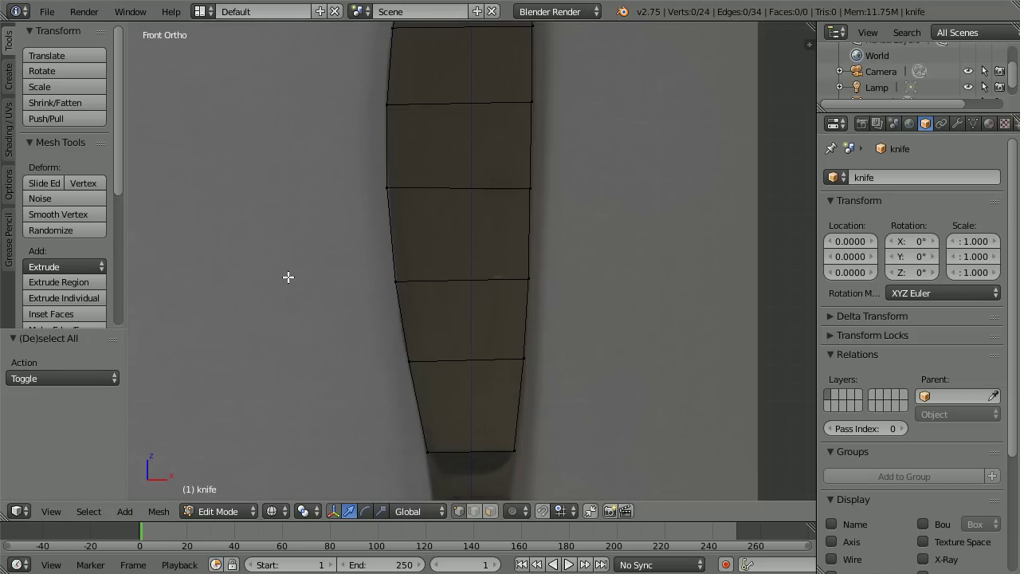
key("a")
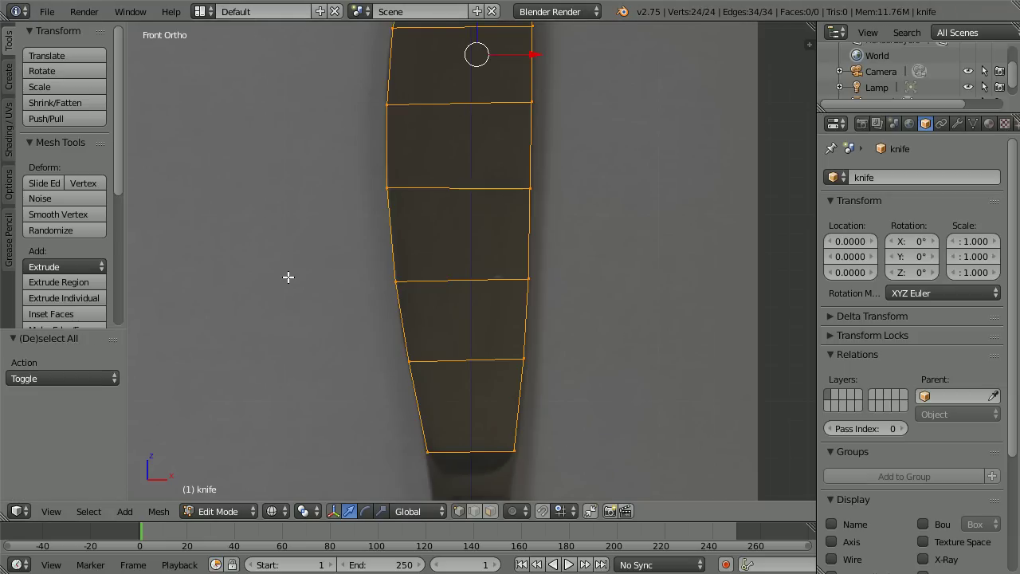
key("f")
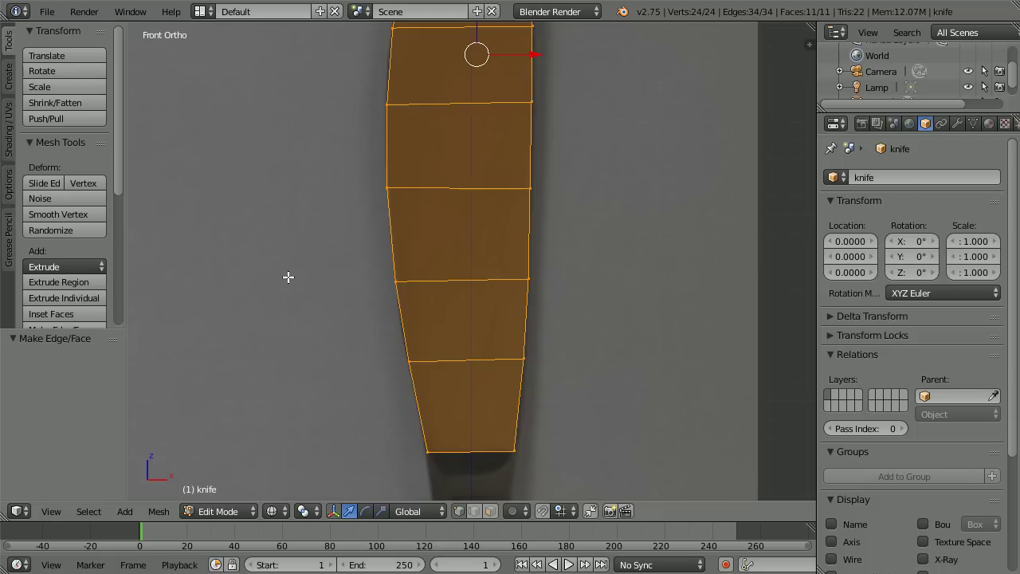
Extrude the blade faces by 0.06 in the right side view to give the blade thickness, and select the entire mesh
left_click(49, 511)
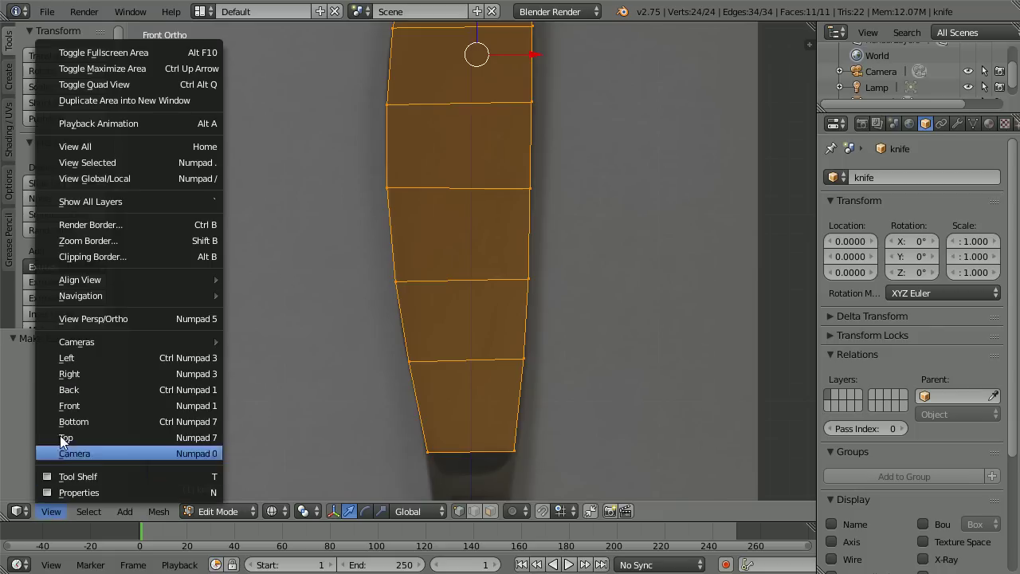
left_click(124, 373)
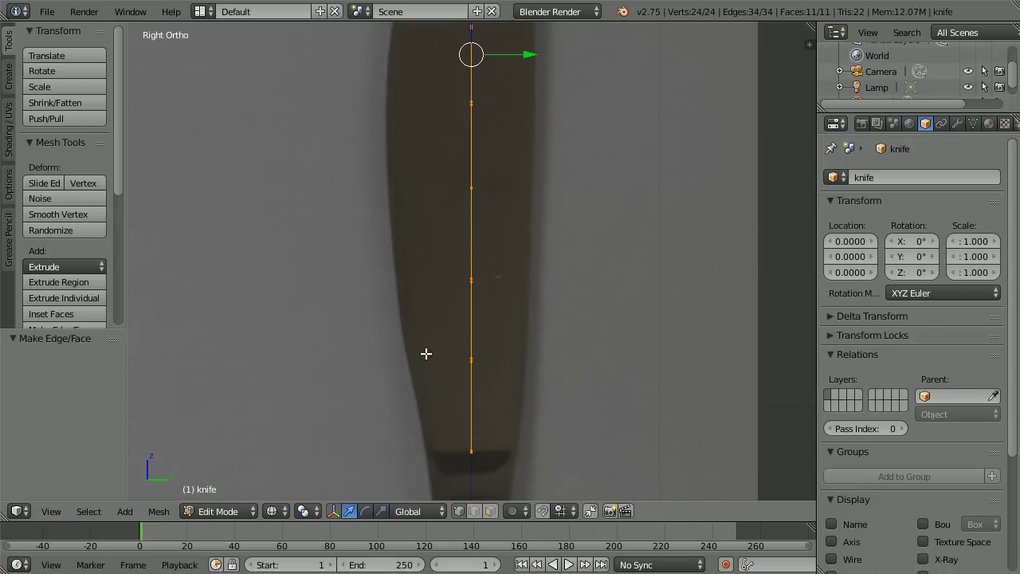
key("e")
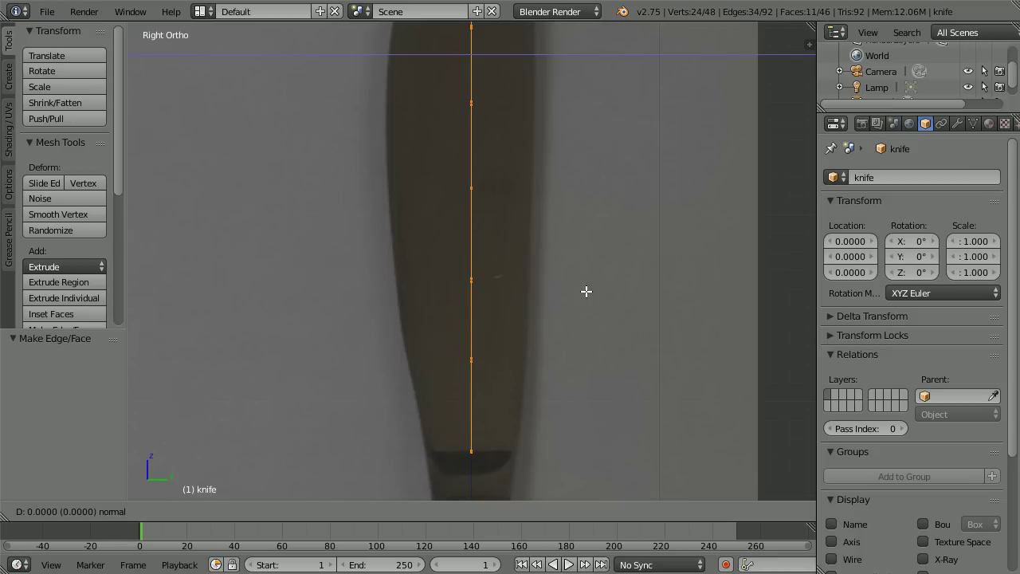
type(".06")
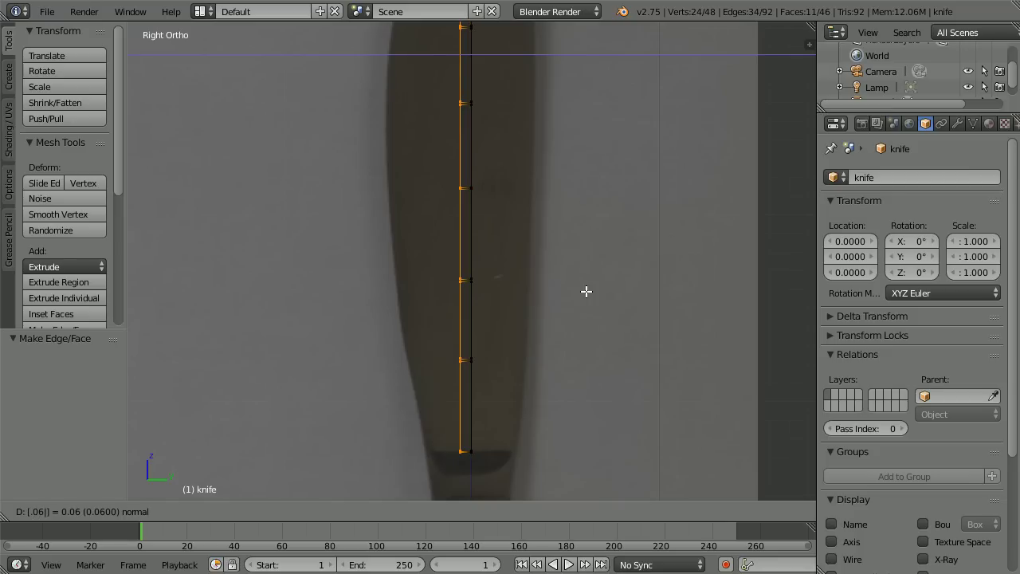
key("Return")
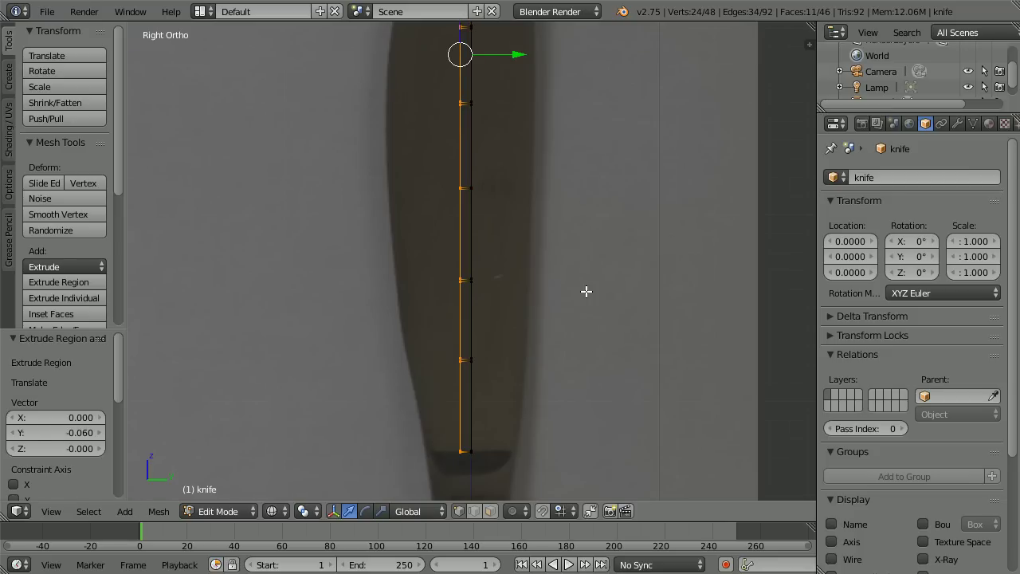
key("a")
key("a")
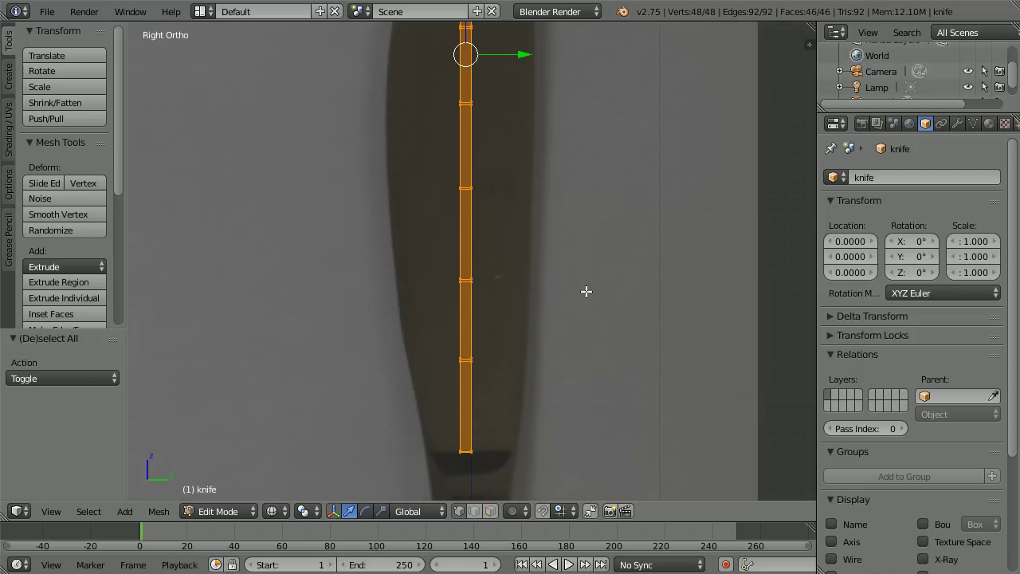
Move the entire blade mesh 0.03 along the Y axis to centre its thickness
key("g")
key("y")
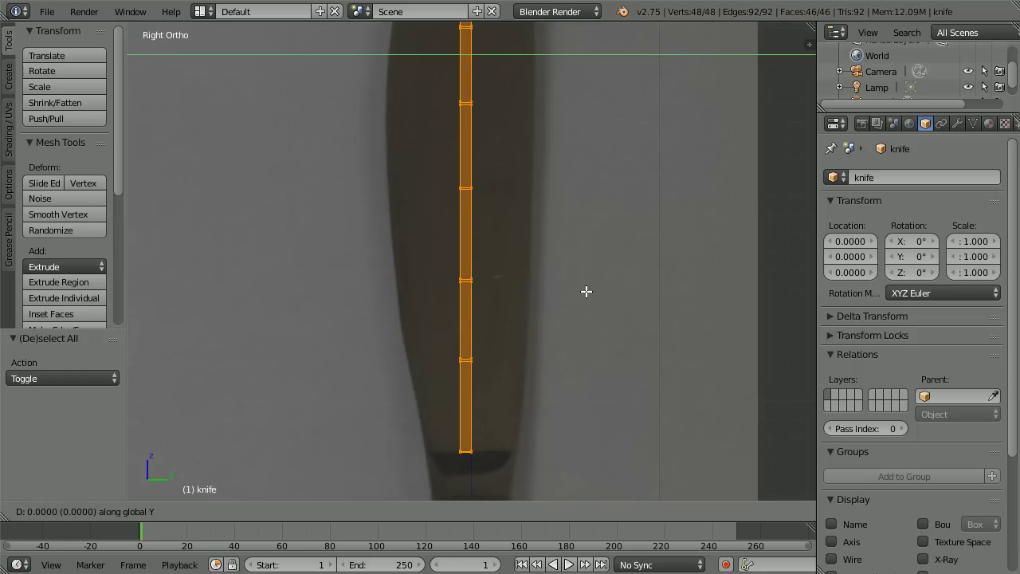
type(".0")
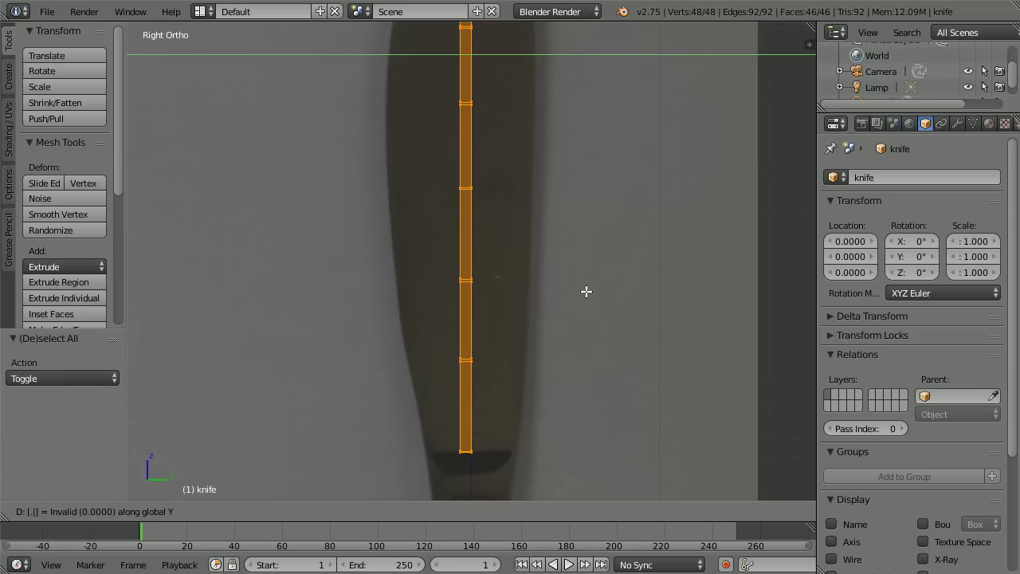
type("3")
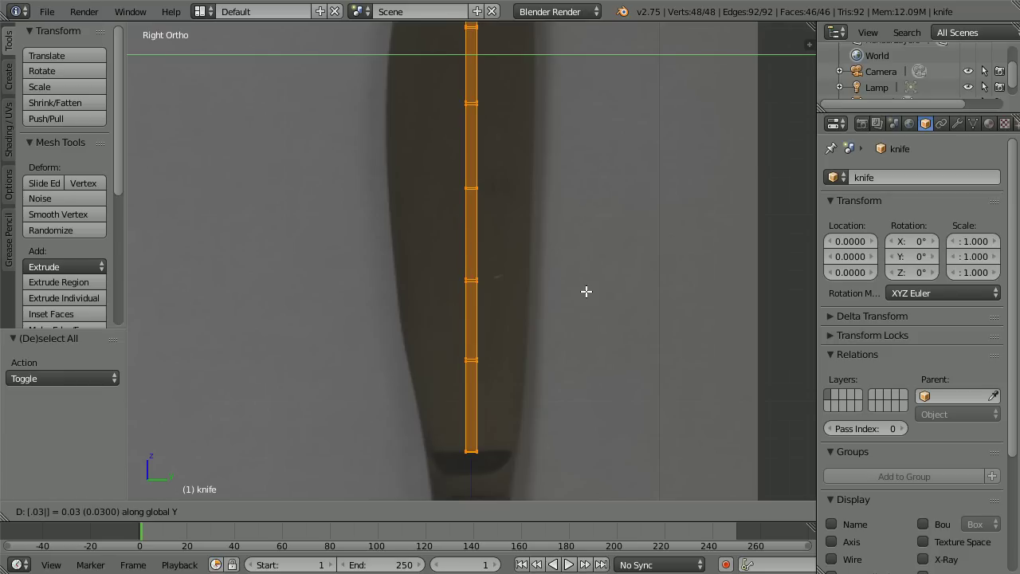
key("Return")
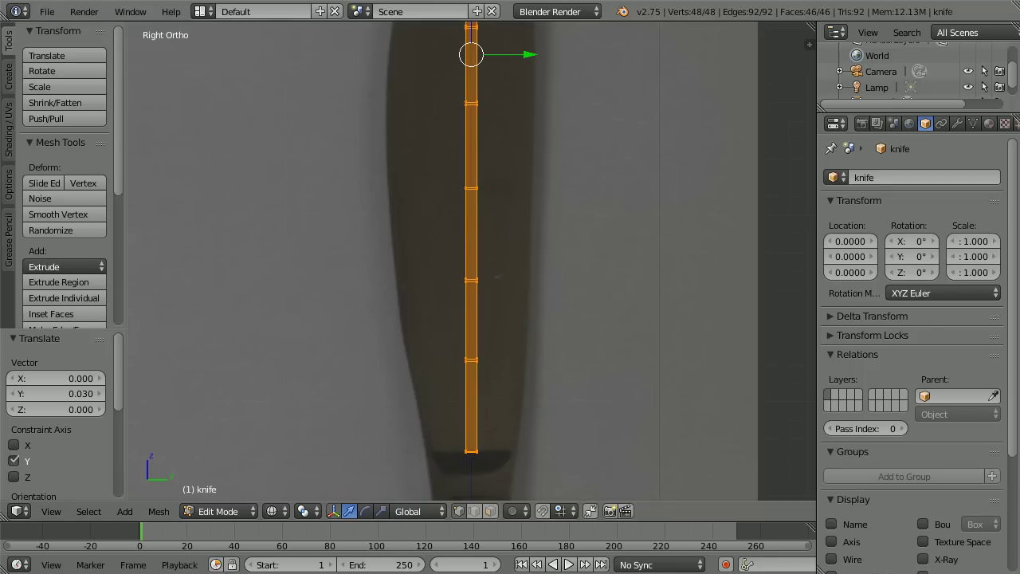
Show the blade in the front view with solid viewport shading
left_click(51, 512)
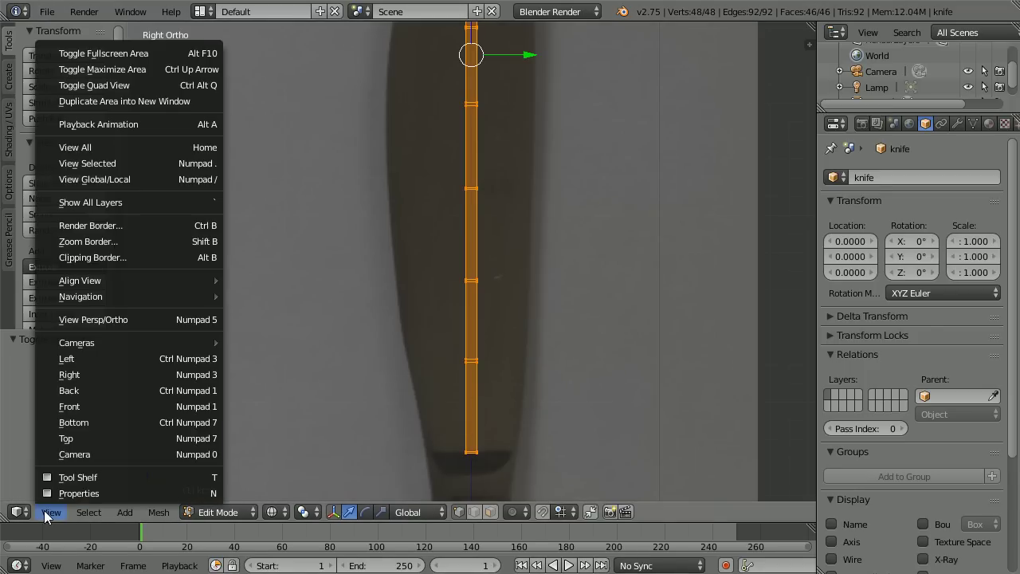
left_click(107, 408)
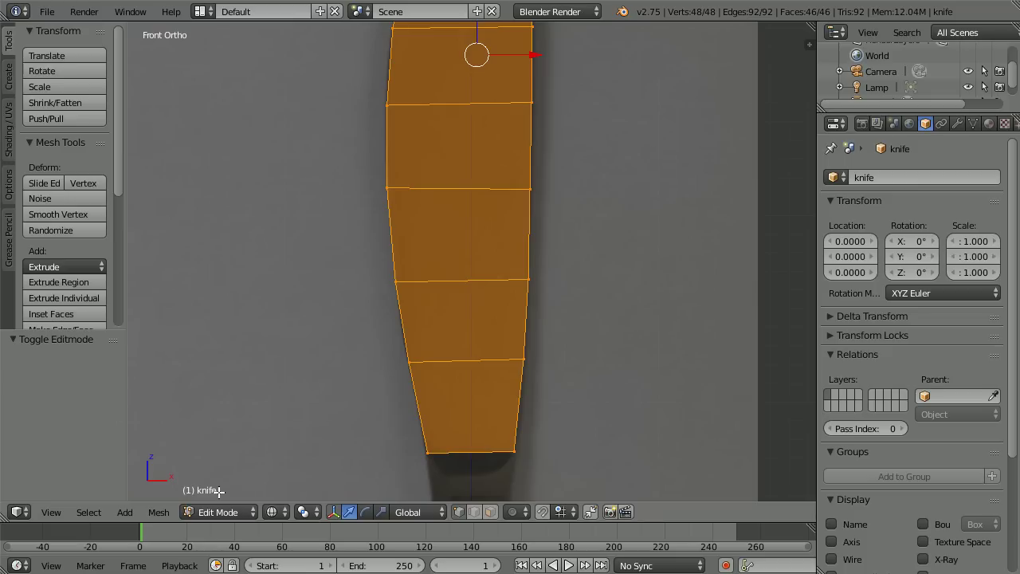
left_click(274, 513)
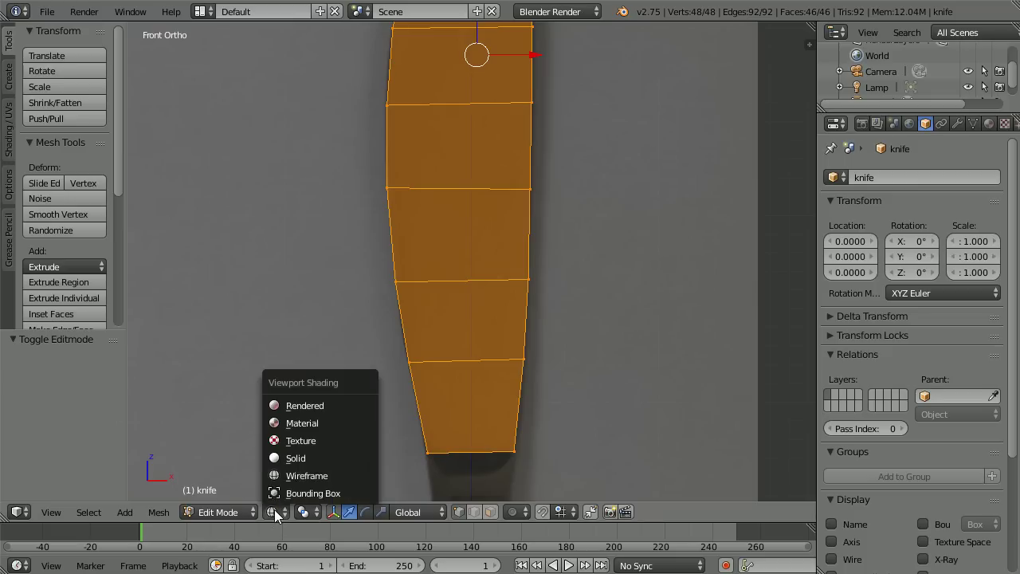
left_click(332, 460)
scroll(600, 351, "down", 3)
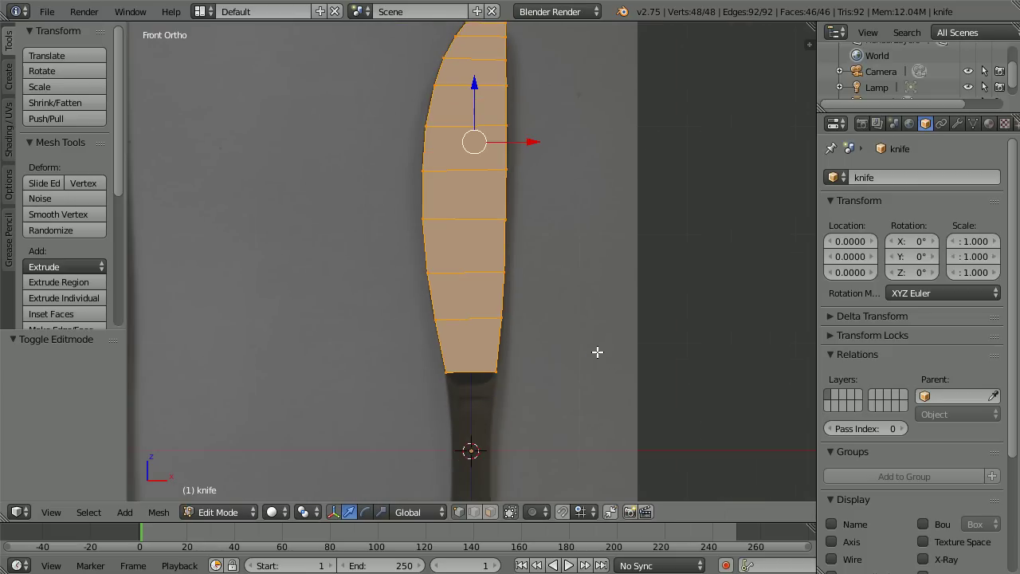
Add a Subdivision Surface modifier to the knife
left_click(956, 125)
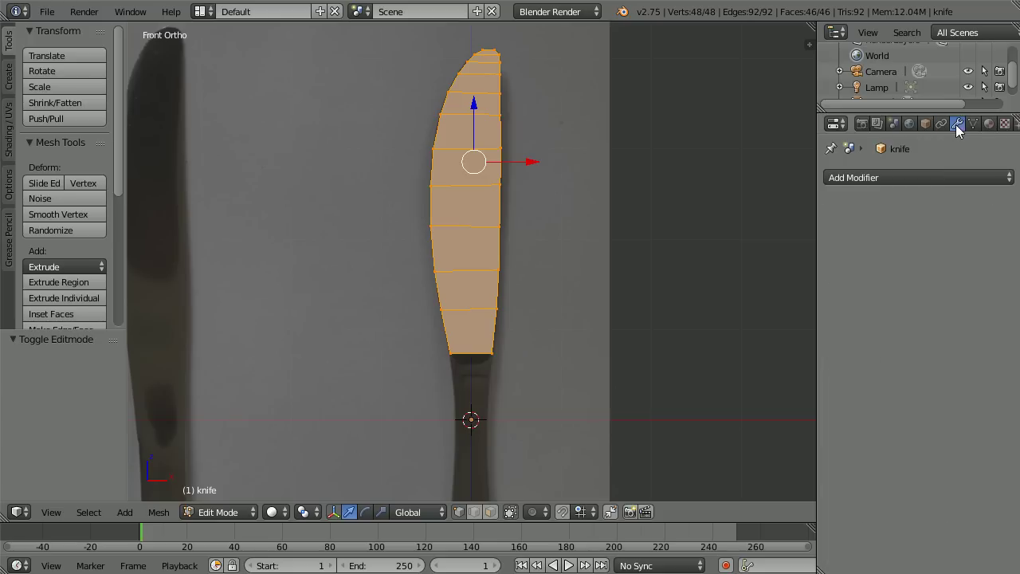
left_click(924, 174)
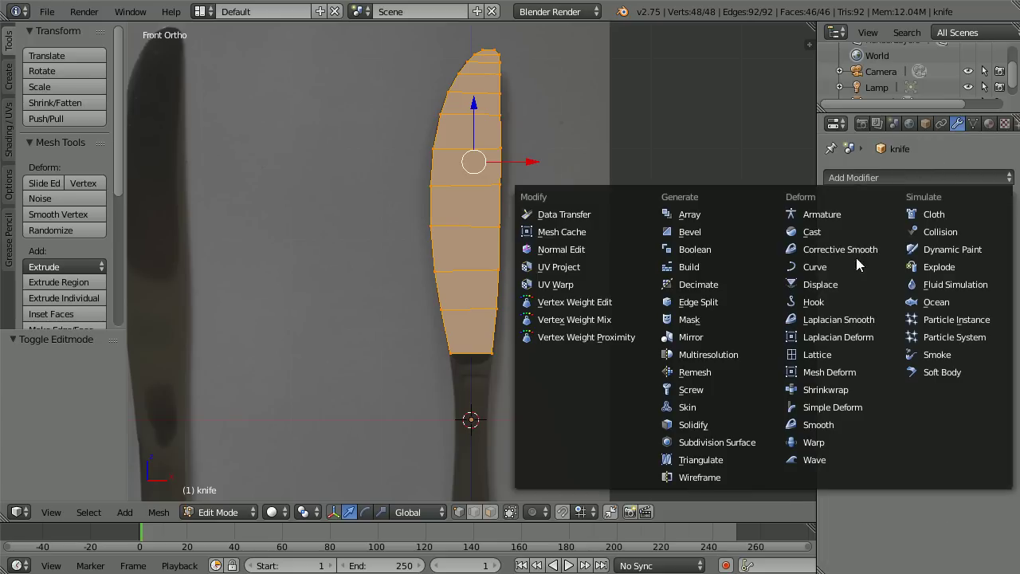
left_click(766, 440)
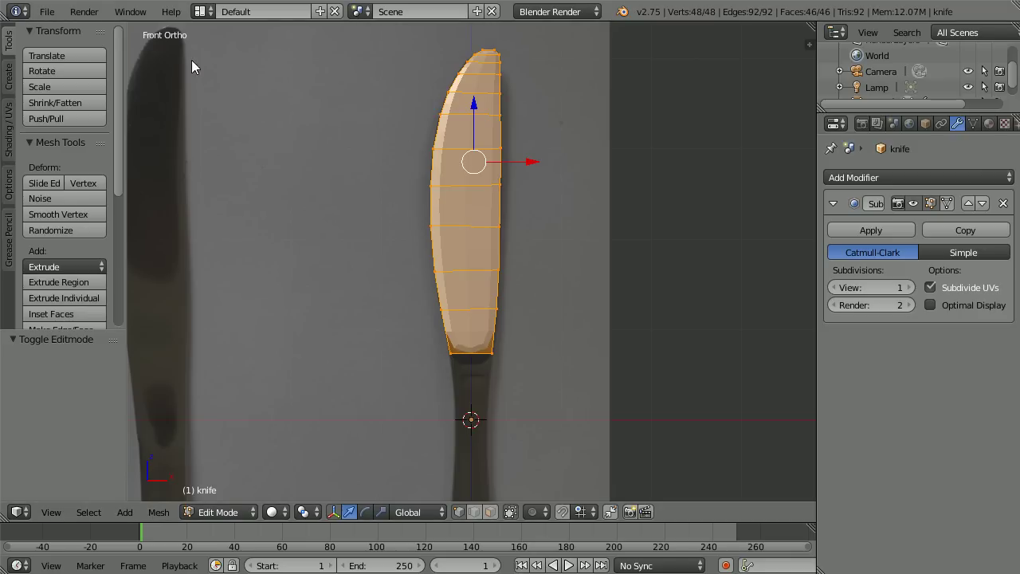
Insert a loop cut across the blade's lowest section, between its last two cross edges
left_click_drag(116, 128, 117, 206)
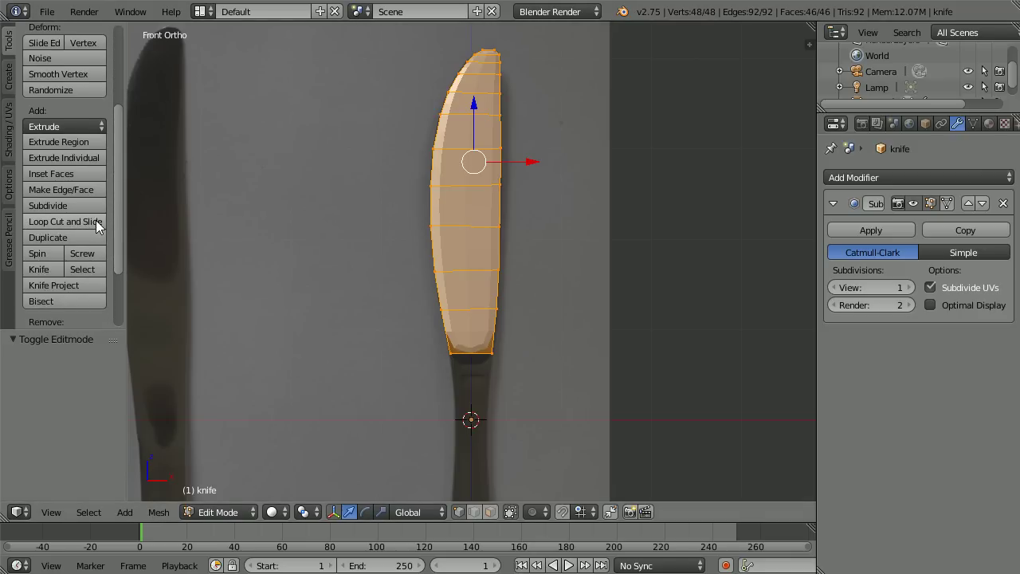
left_click(96, 221)
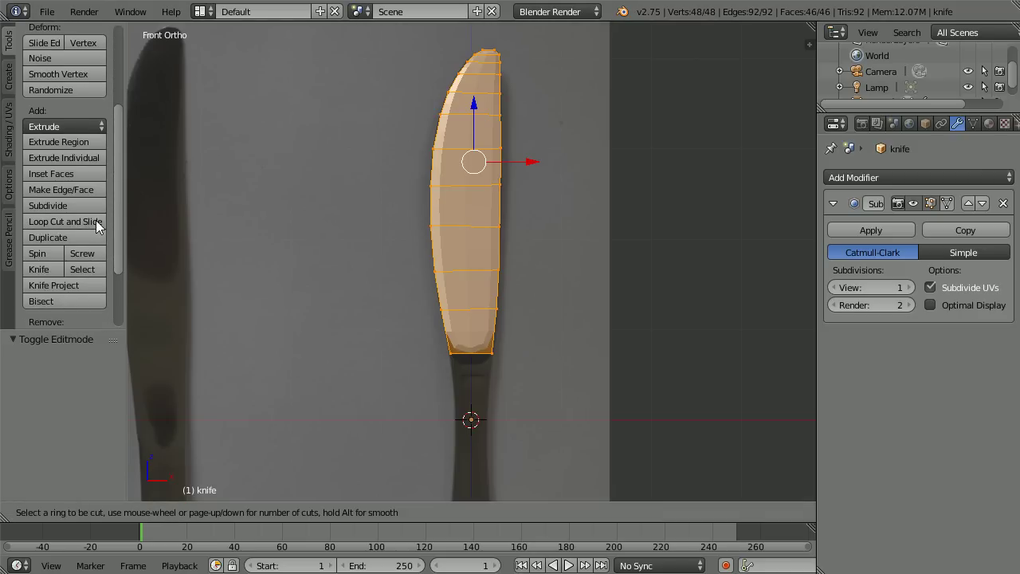
left_click(432, 340)
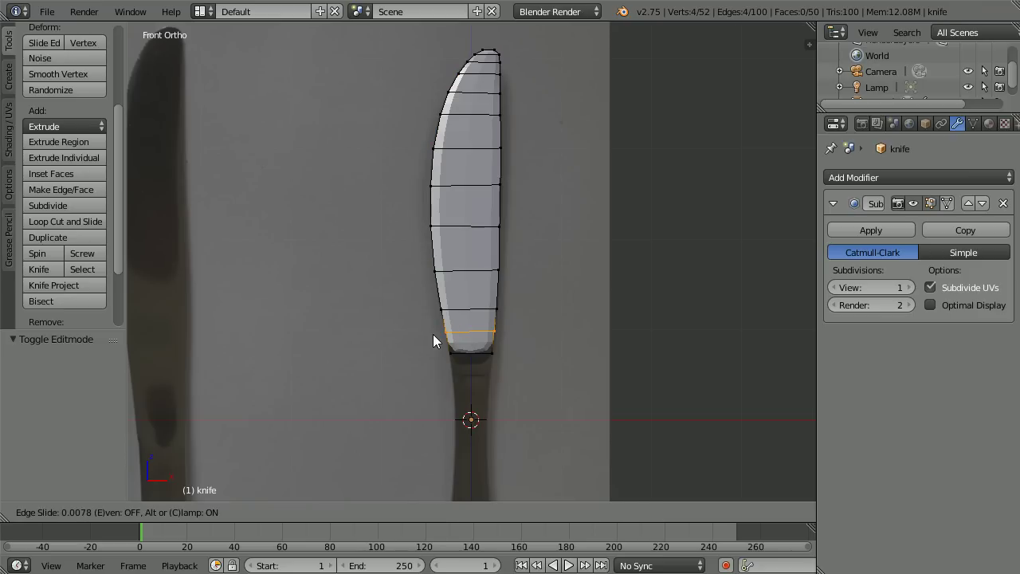
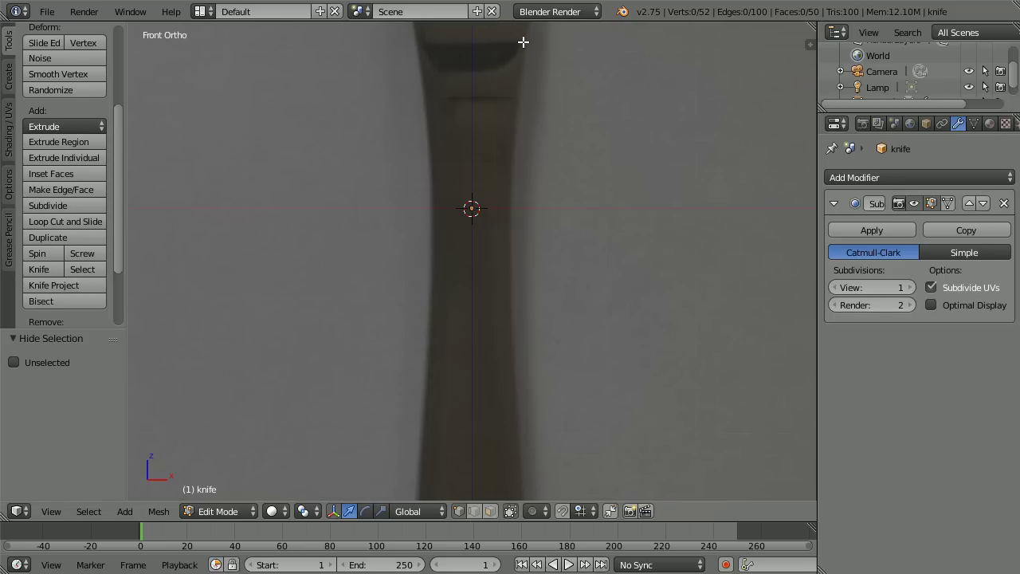
Place a new vertex at the upper right corner of the reference handle and turn off the 3D manipulator
left_click(522, 41, "ctrl")
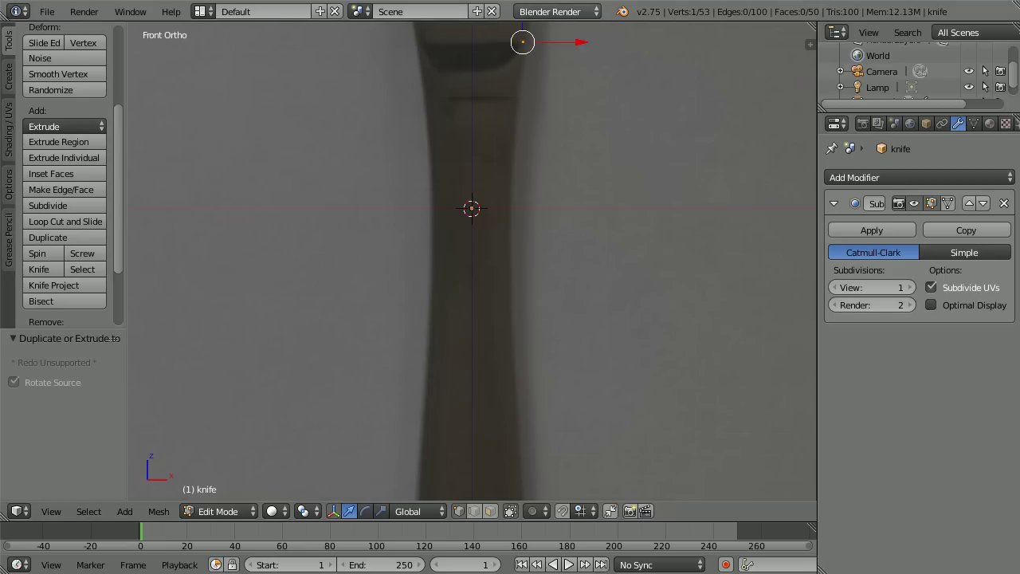
key("Tab")
key("Tab")
left_click(336, 514)
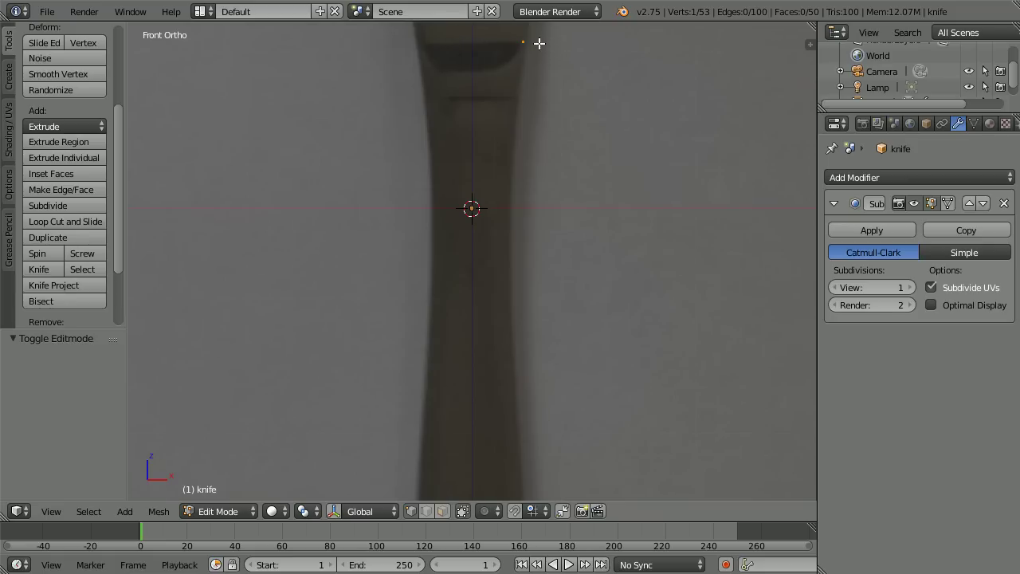
Extrude the vertex down the handle's right edge in four segments, about 0.11, 0.55, 0.60 and 0.62 long along Z
key("e")
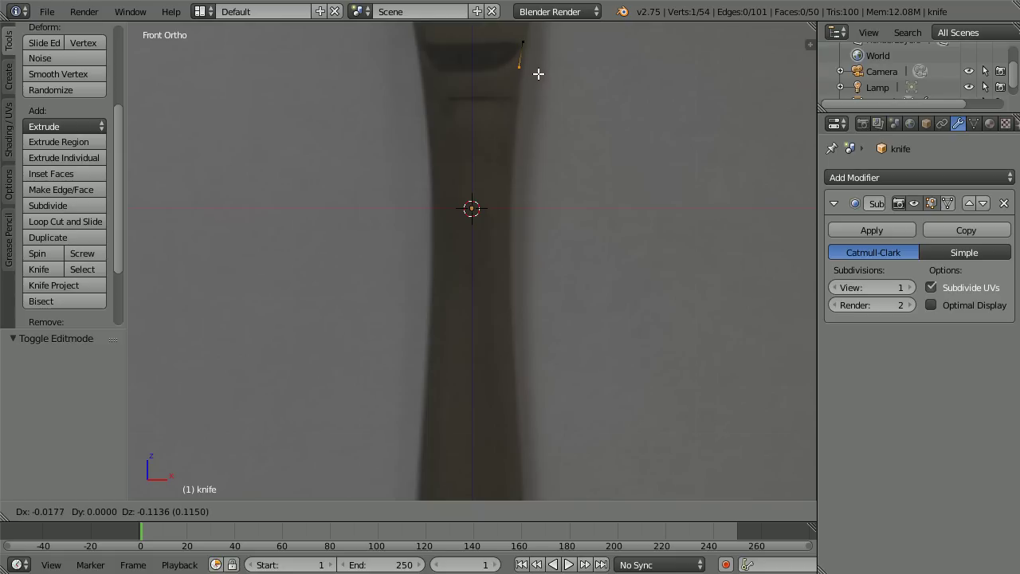
left_click(538, 73)
key("e")
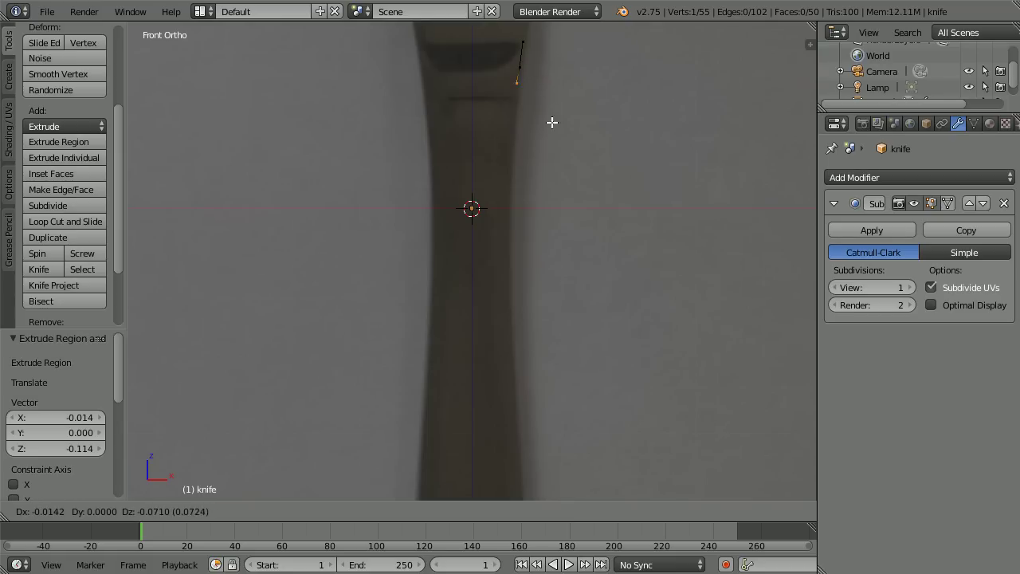
left_click(545, 217)
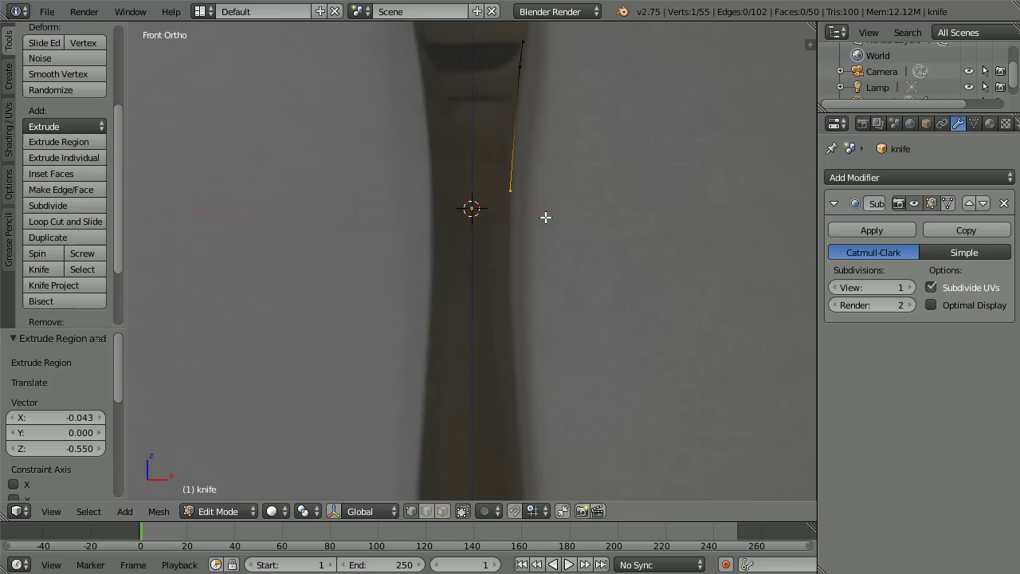
key("e")
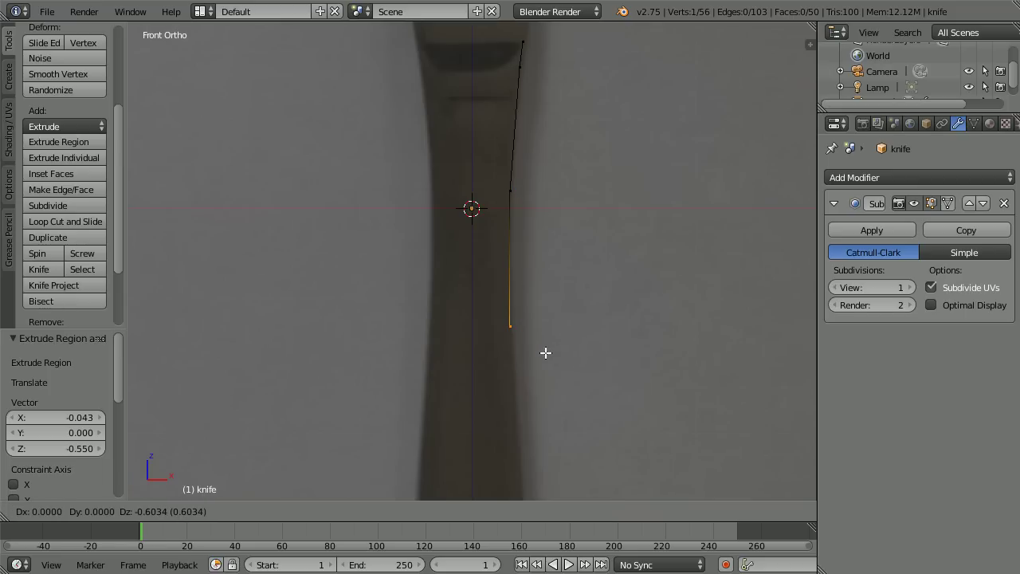
left_click(545, 352)
key("e")
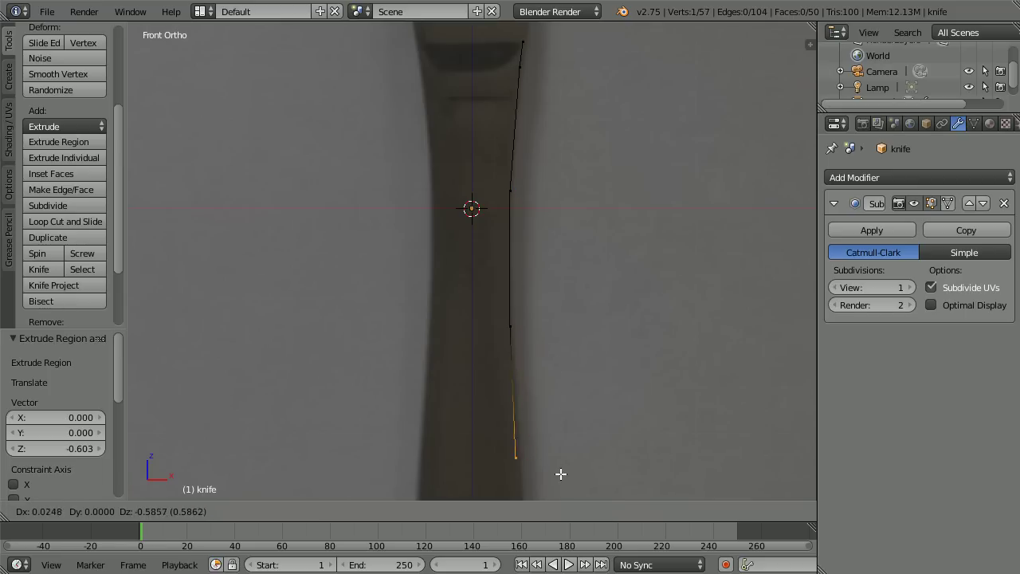
left_click(564, 481)
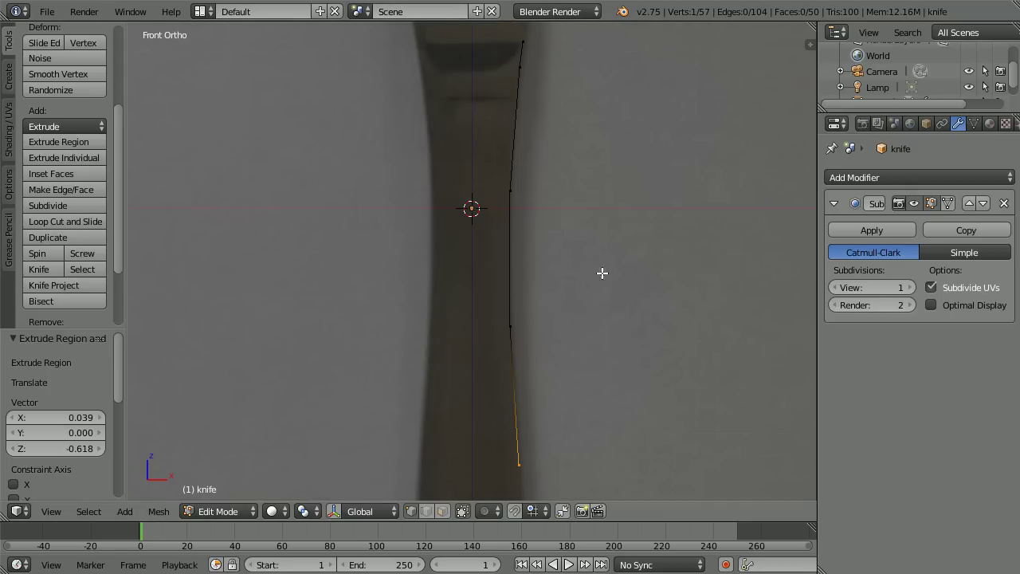
Continue the handle's right outline with three extruded segments, about 0.61, 0.69 and 0.65 long along Z
scroll(578, 343, "down", 2, "shift")
scroll(579, 341, "down", 10, "shift")
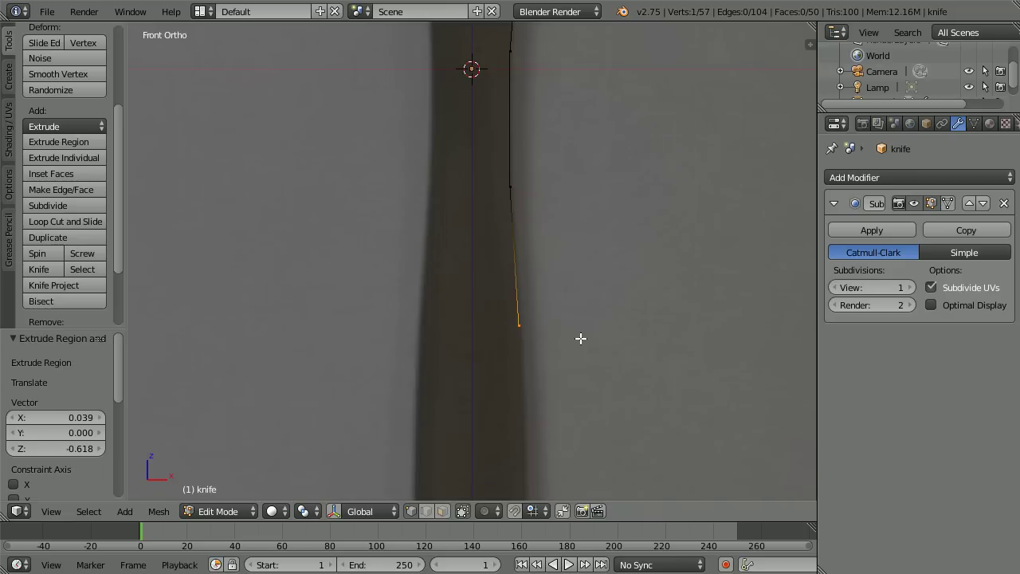
scroll(586, 334, "down", 2, "shift")
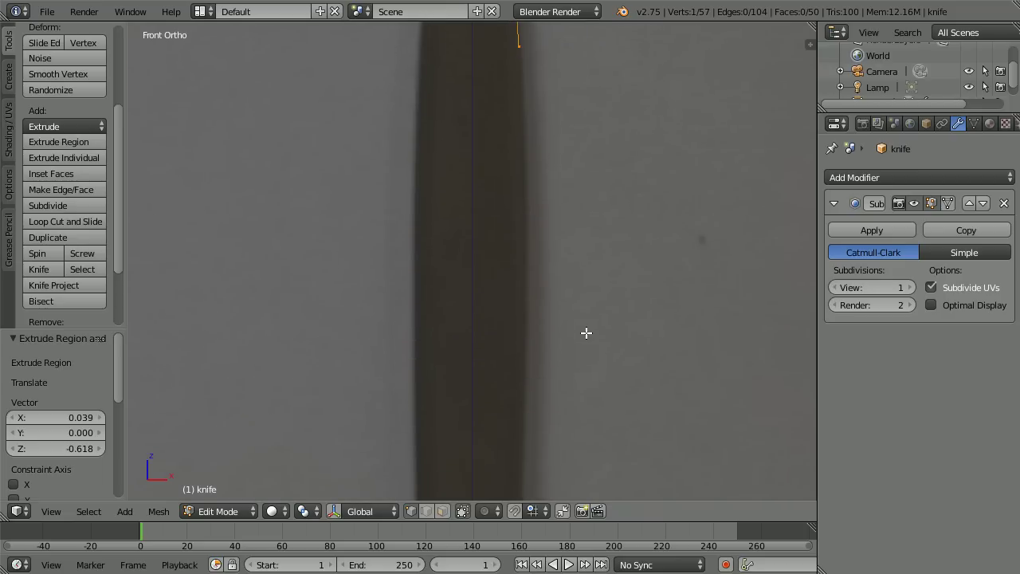
key("e")
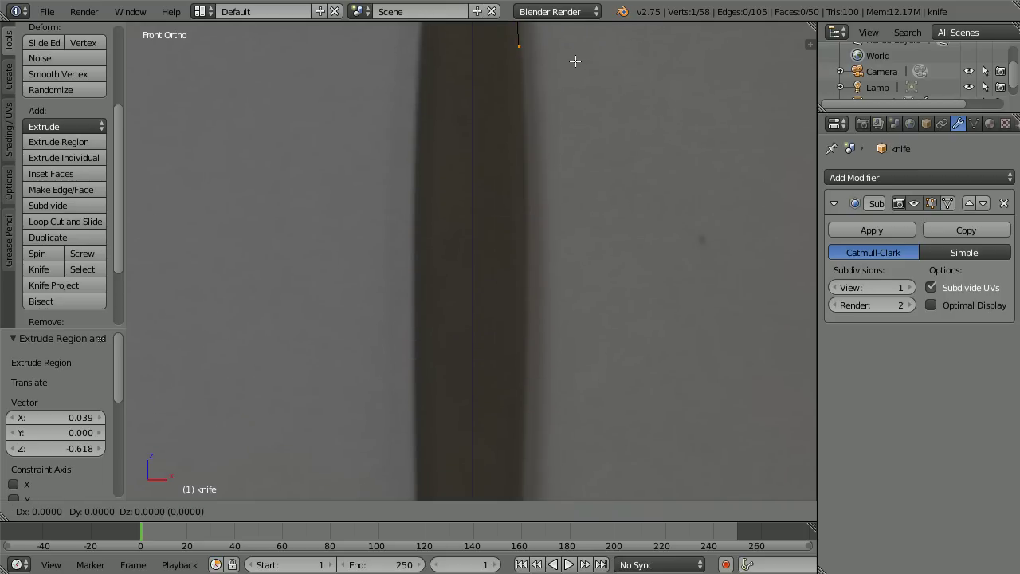
left_click(581, 197)
key("e")
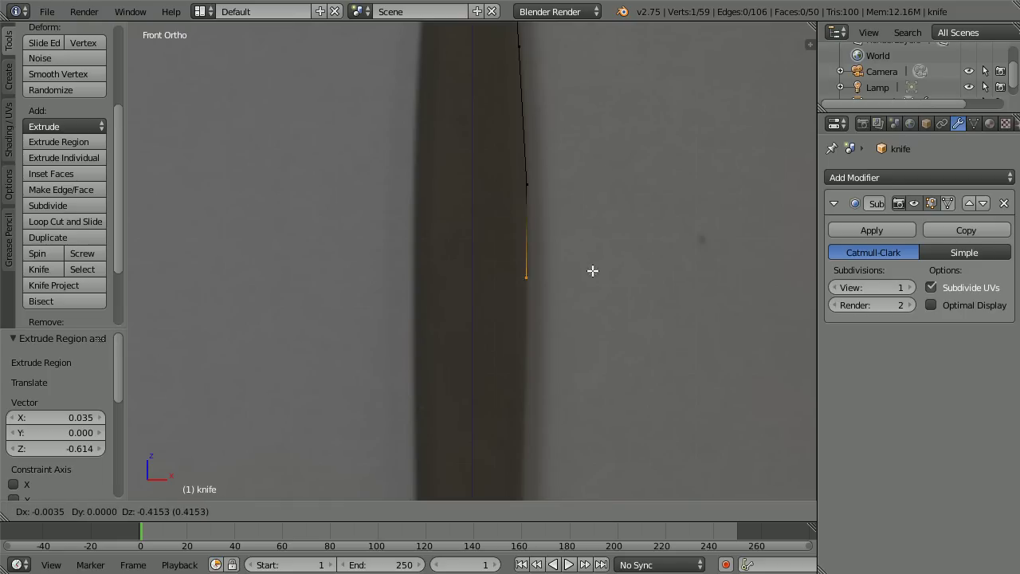
left_click(596, 325)
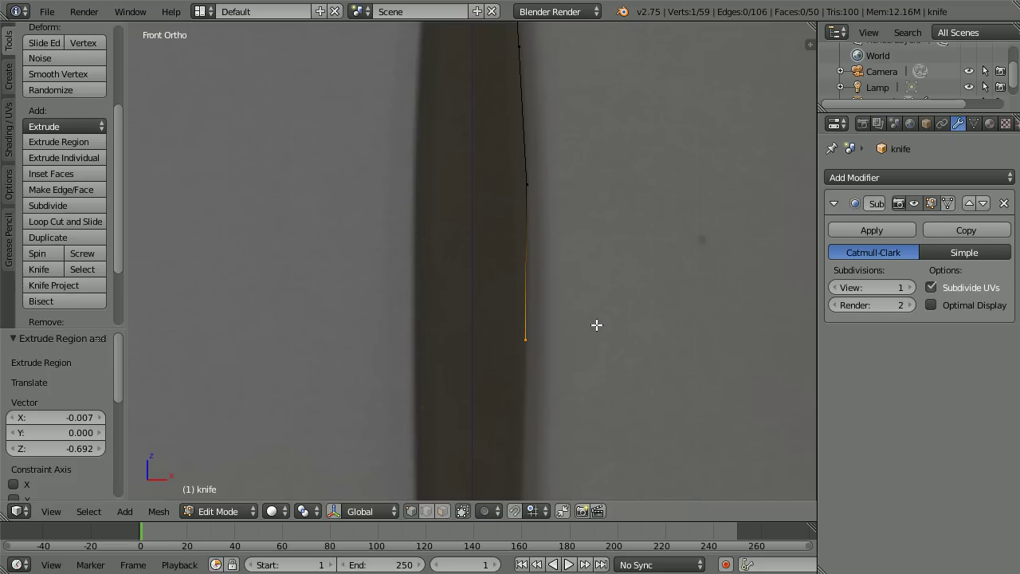
key("e")
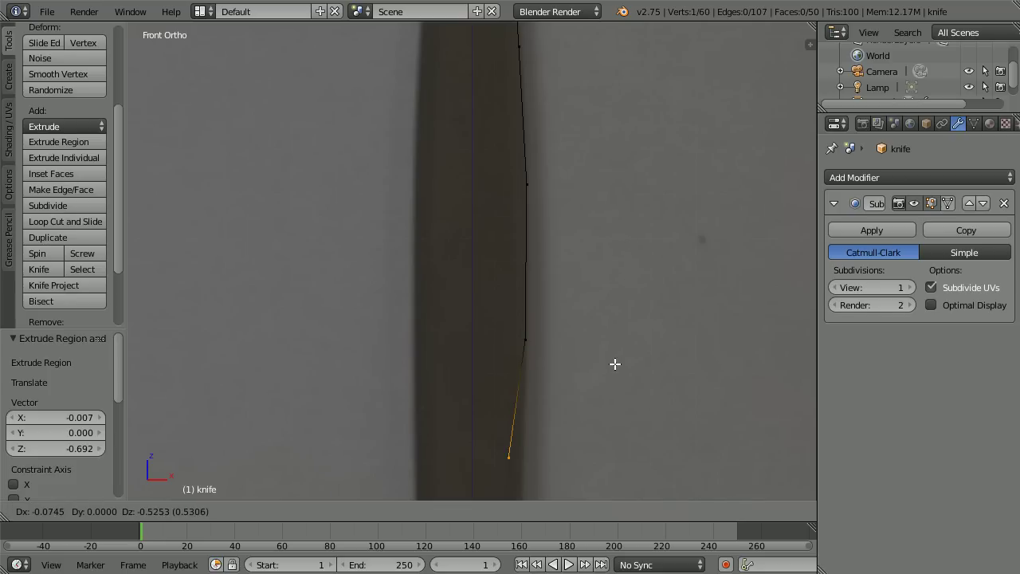
left_click(626, 385)
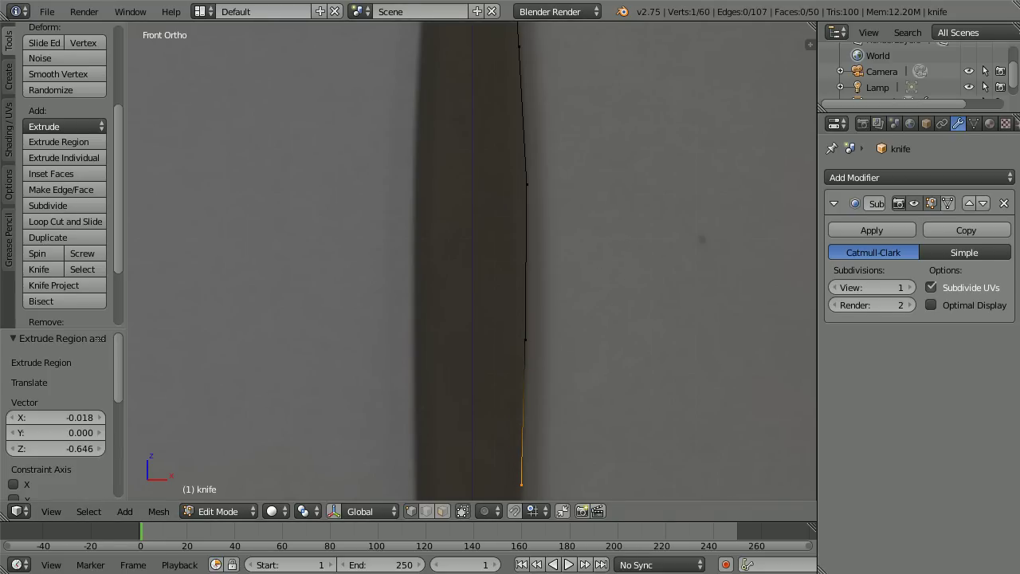
Extend the handle's right outline downward with two extruded segments, about 0.45 and 0.46 long along Z
scroll(595, 266, "down", 8, "shift")
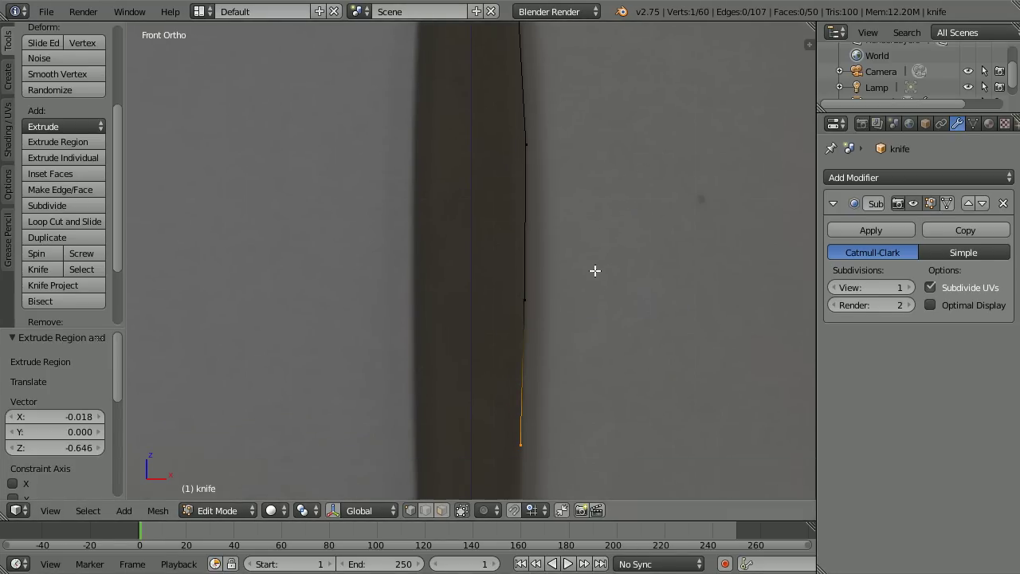
scroll(596, 263, "down", 1, "shift")
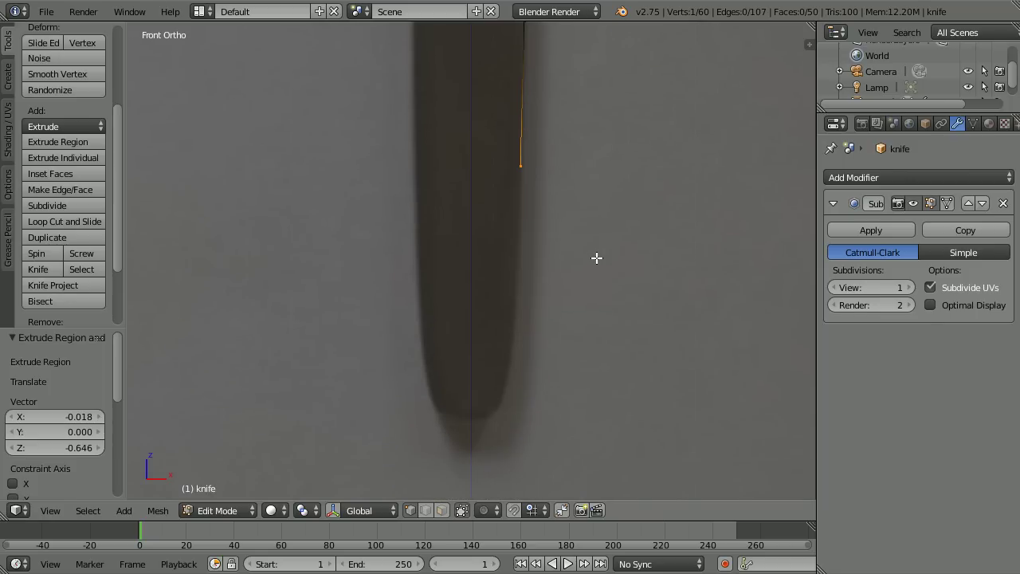
key("e")
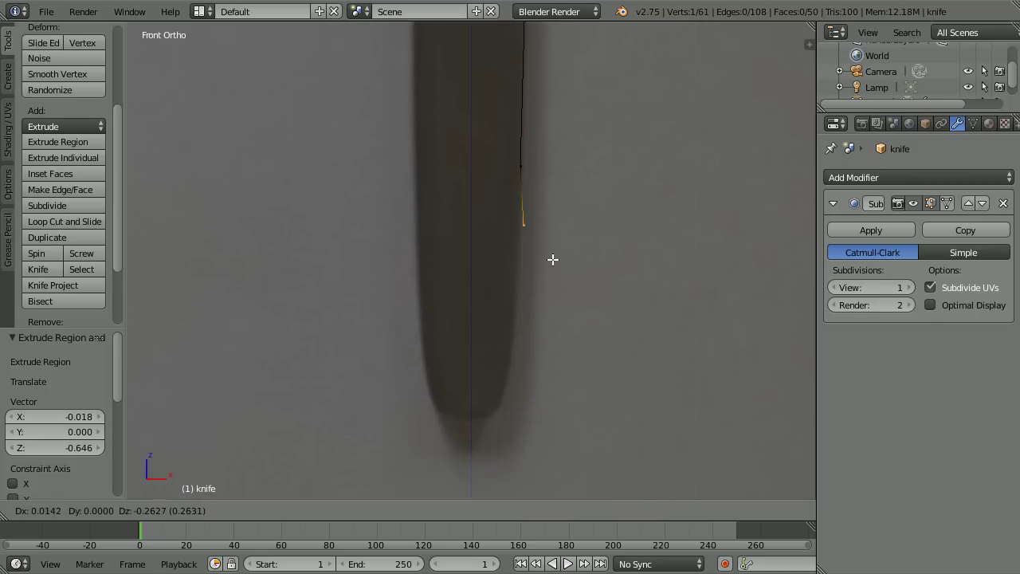
left_click(543, 297)
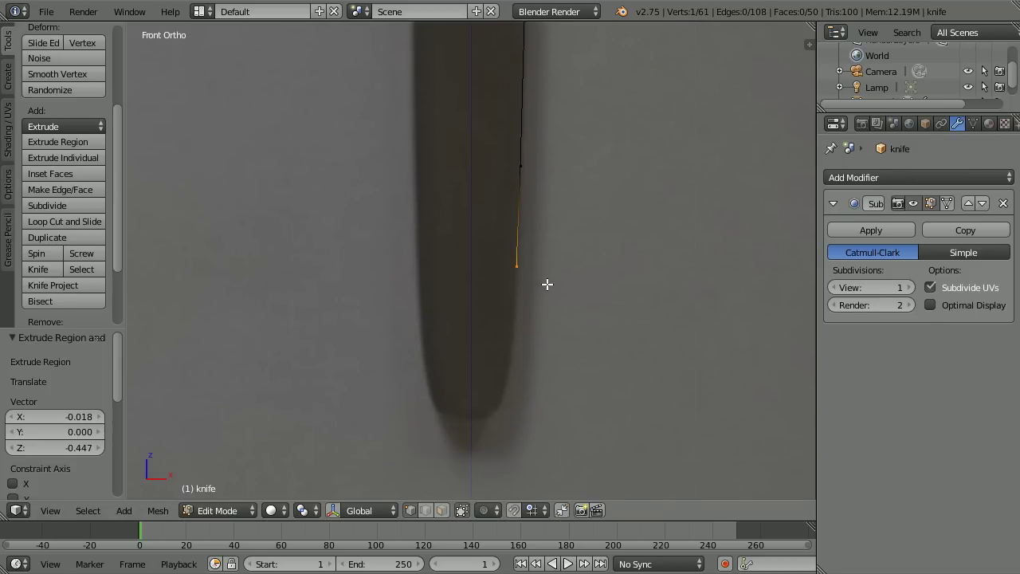
key("e")
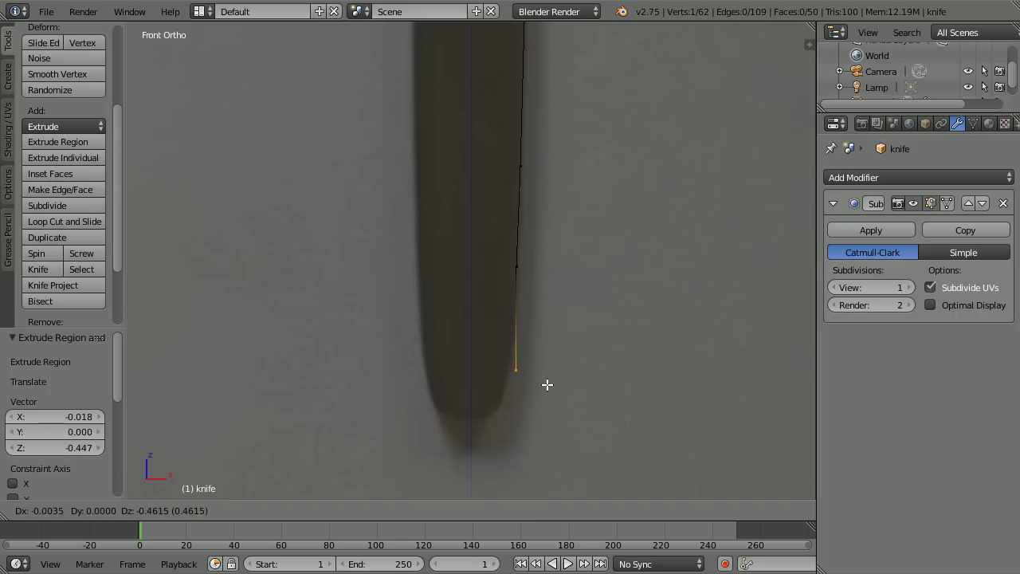
left_click(540, 384)
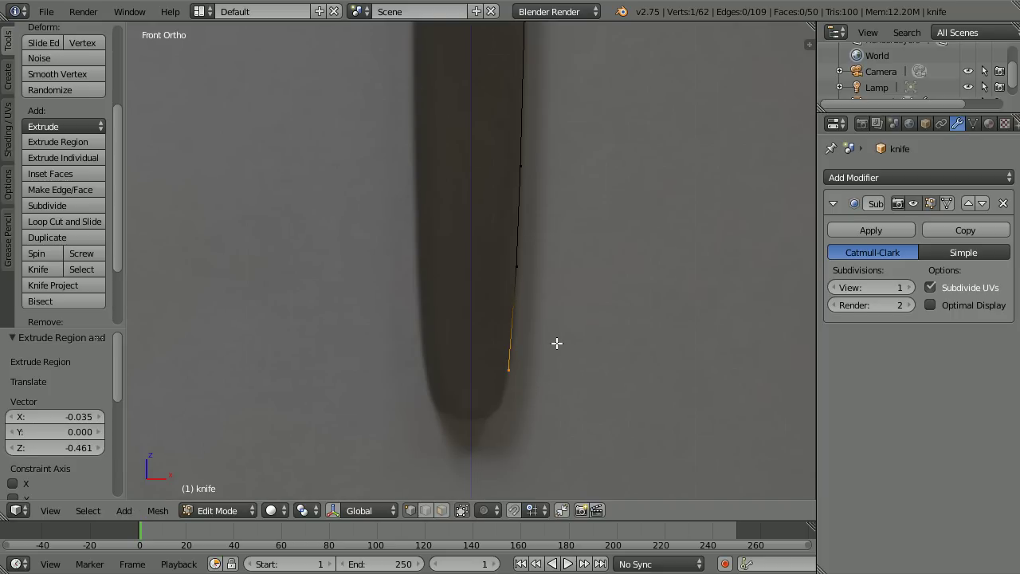
Round the outline toward the handle's lower tip with two short extruded segments, about 0.15 and 0.05 long along Z
key("e")
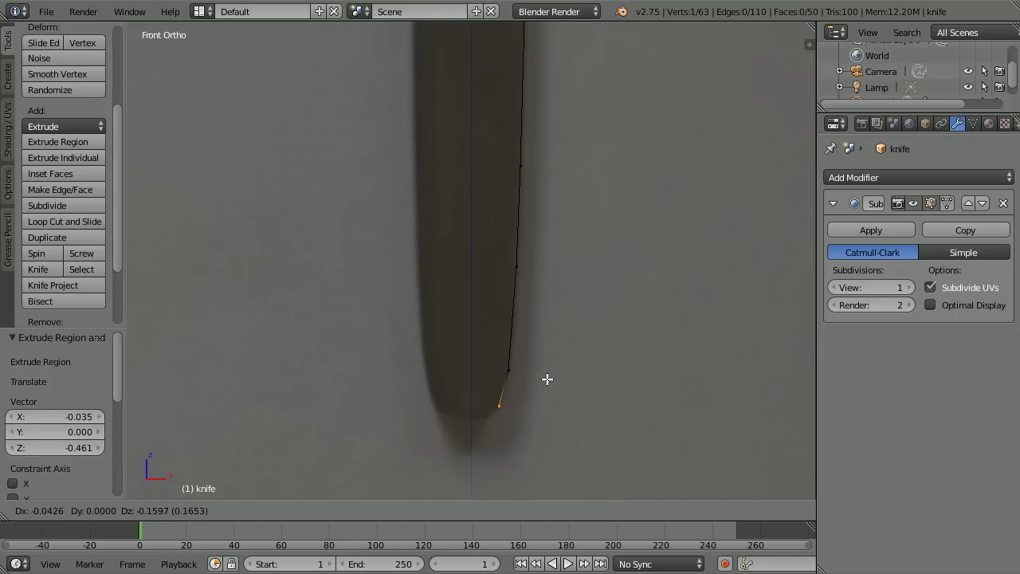
left_click(548, 377)
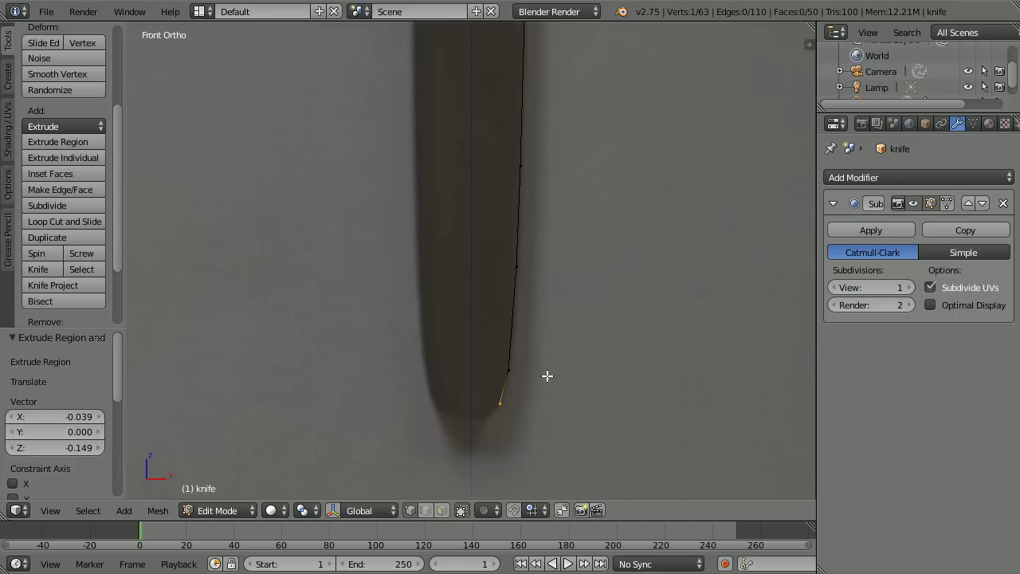
key("e")
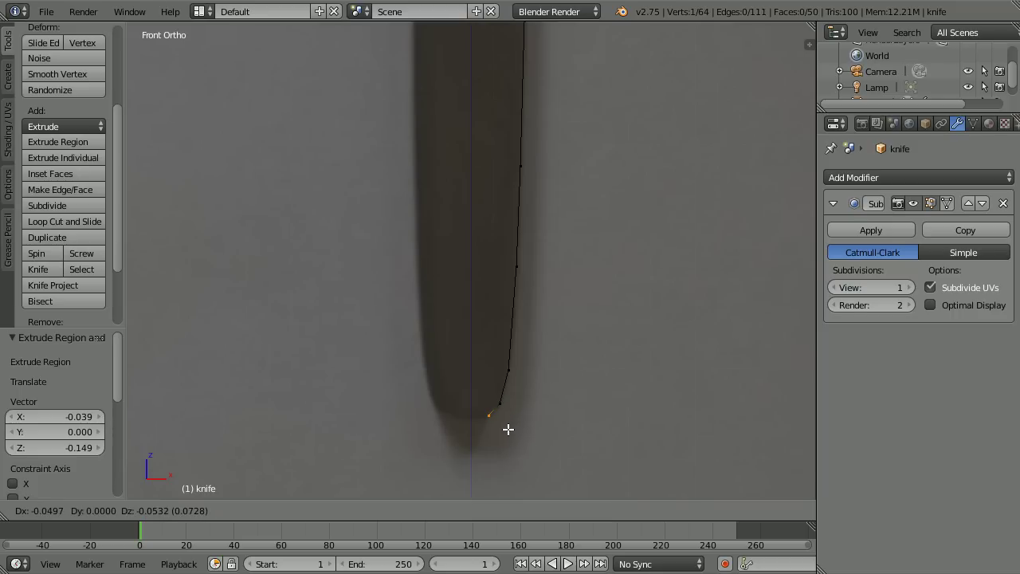
left_click(510, 429)
key("Tab")
key("Tab")
Select the handle's entire right outline and duplicate it in place
scroll(638, 279, "down", 5)
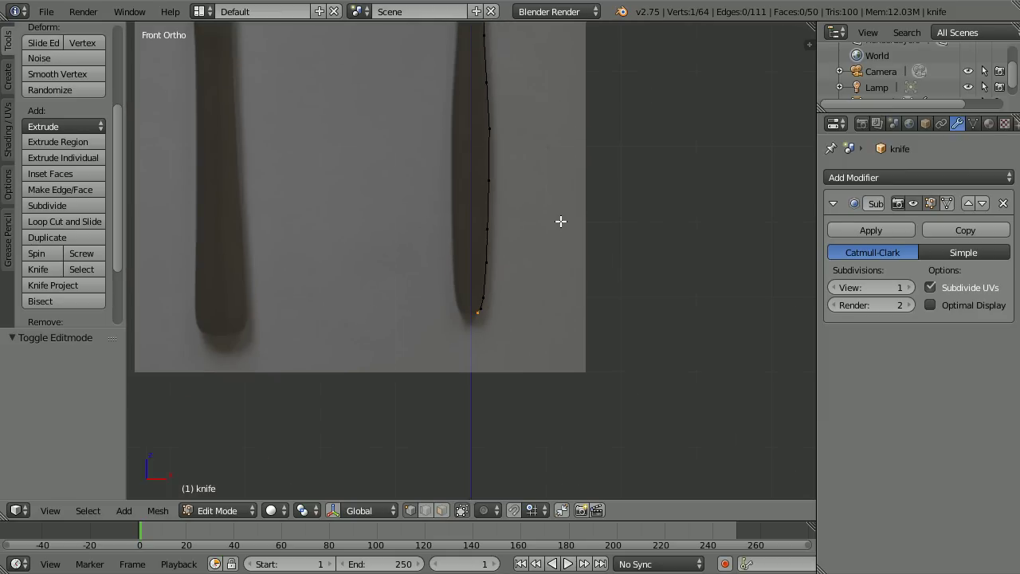
scroll(545, 239, "up", 5, "ctrl")
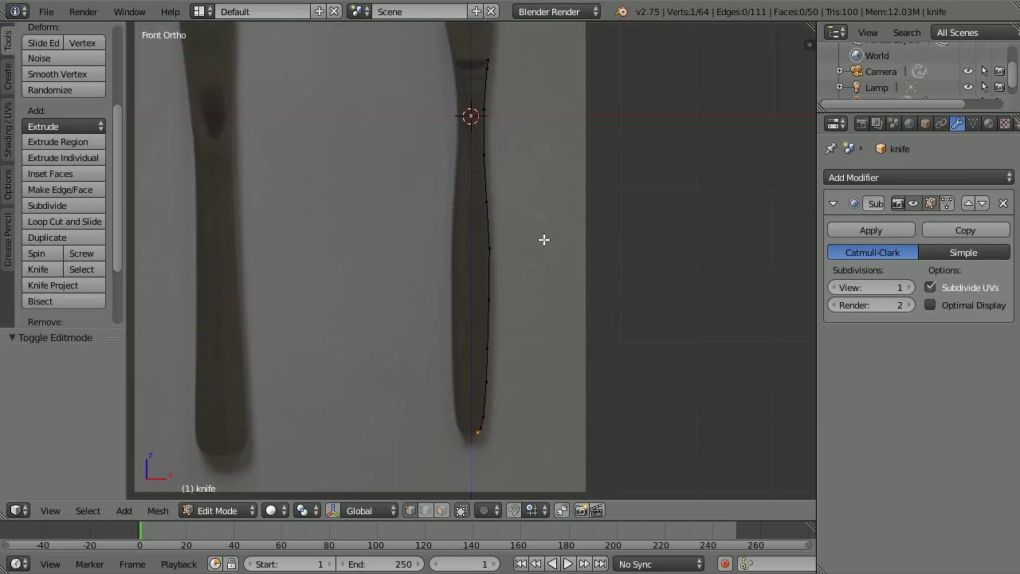
key("a")
key("a")
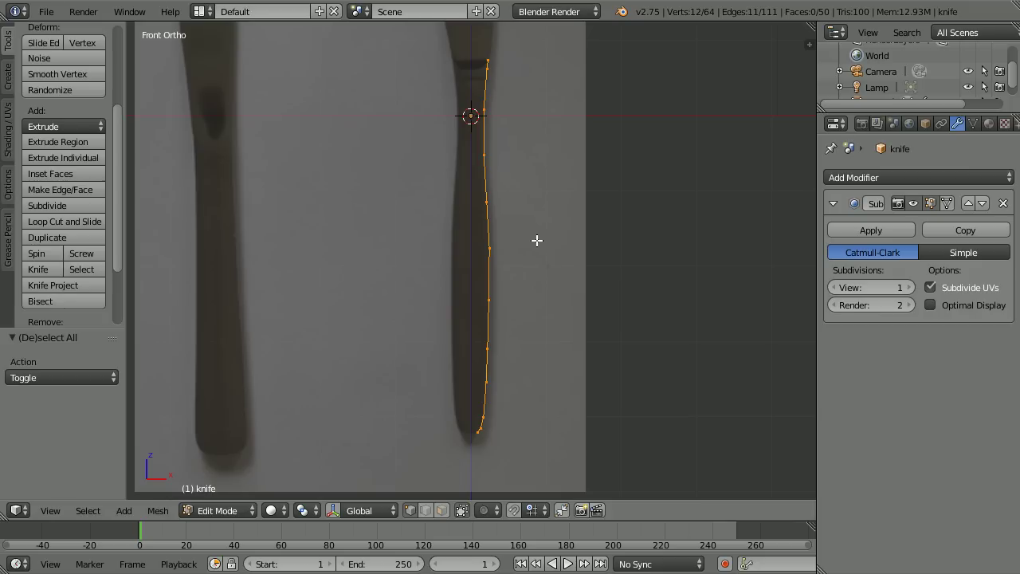
key("e")
key("Escape")
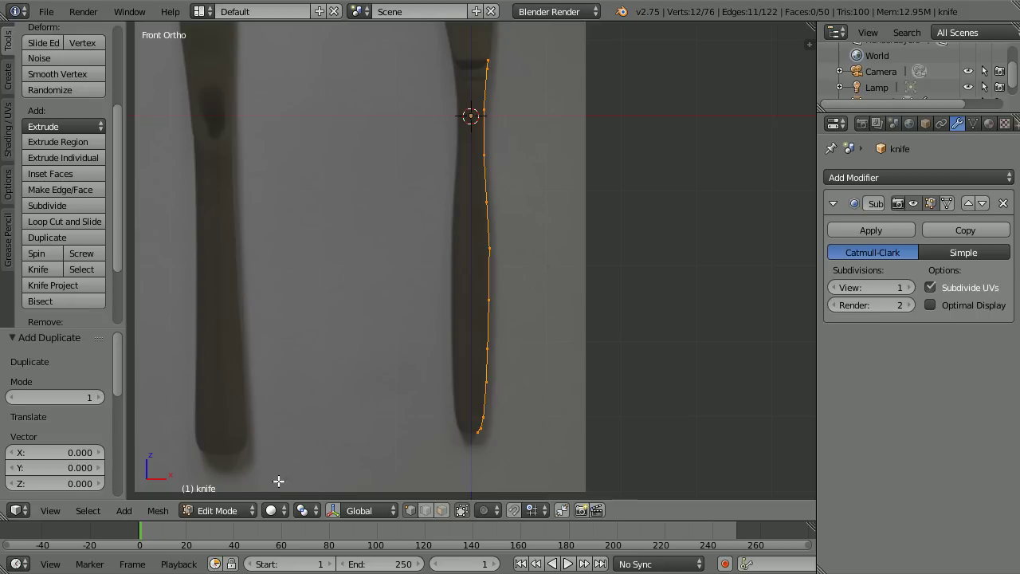
Set the pivot point to 3D Cursor and rotate the duplicated outline 180° about Z to form the handle's left side
left_click(300, 510)
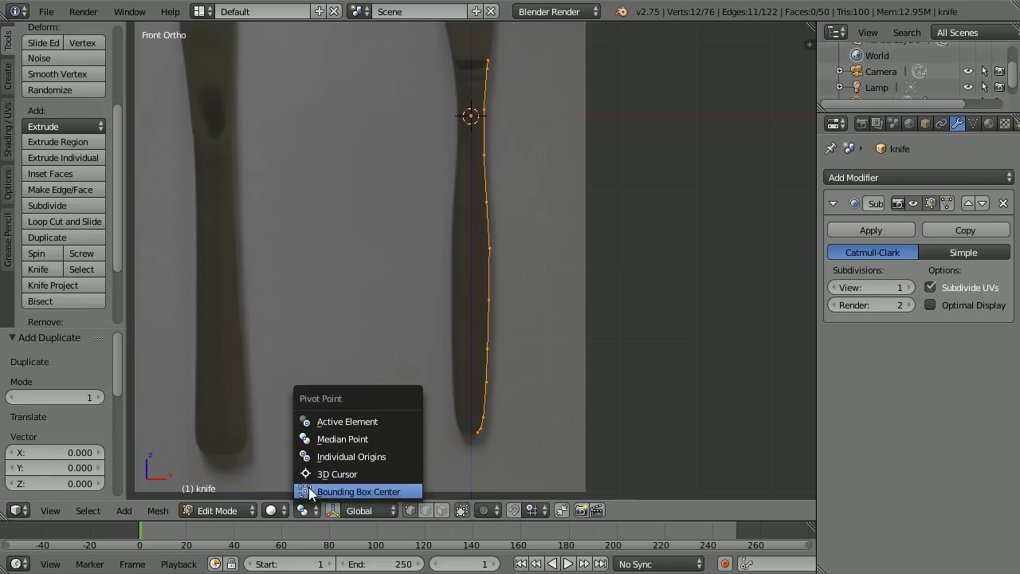
left_click(372, 473)
key("r")
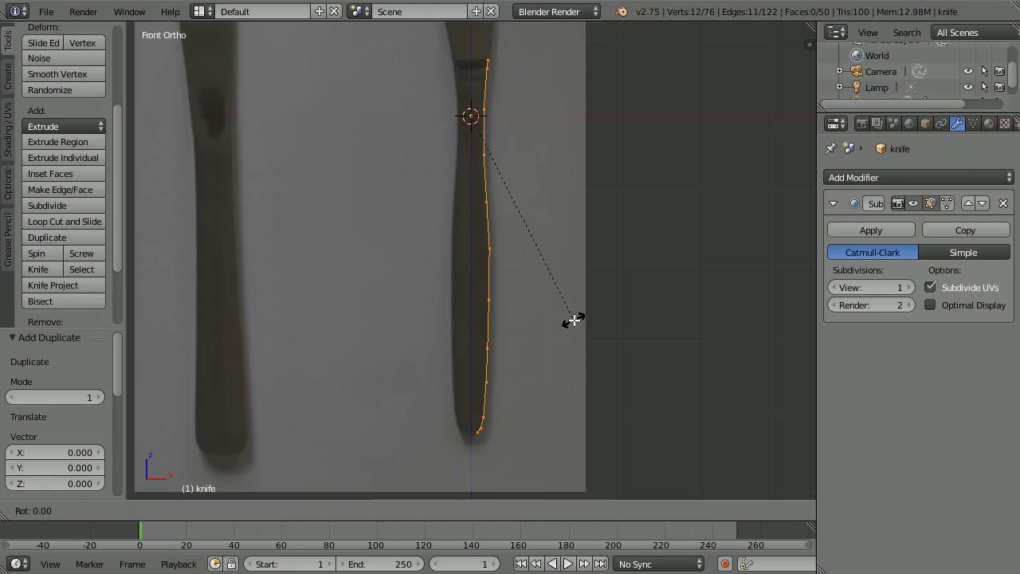
key("z")
type("180")
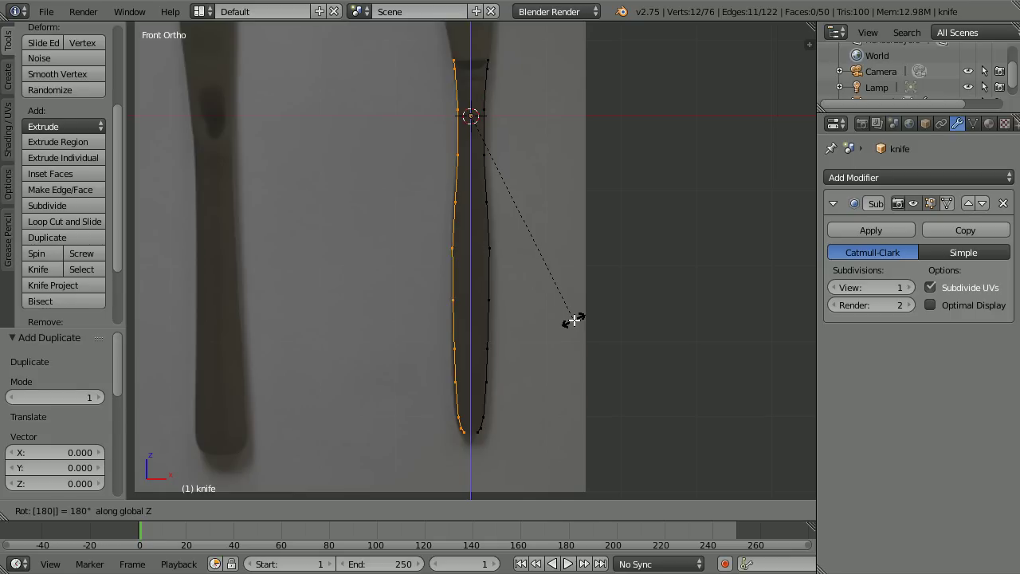
key("Return")
key("Tab")
key("Tab")
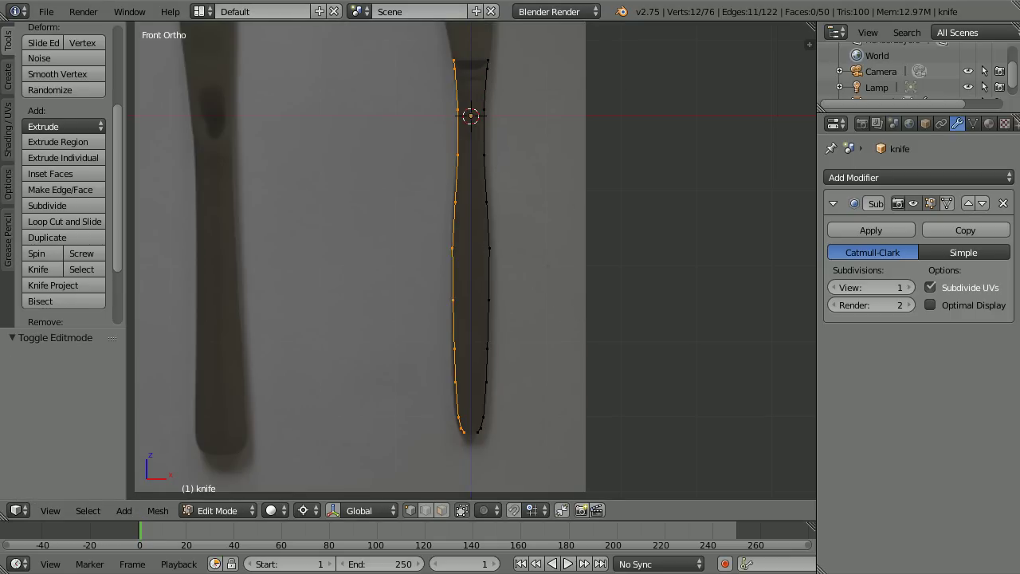
Select the two opposite vertices at the handle's widest part and set the pivot point to Median Point
scroll(531, 184, "up", 1)
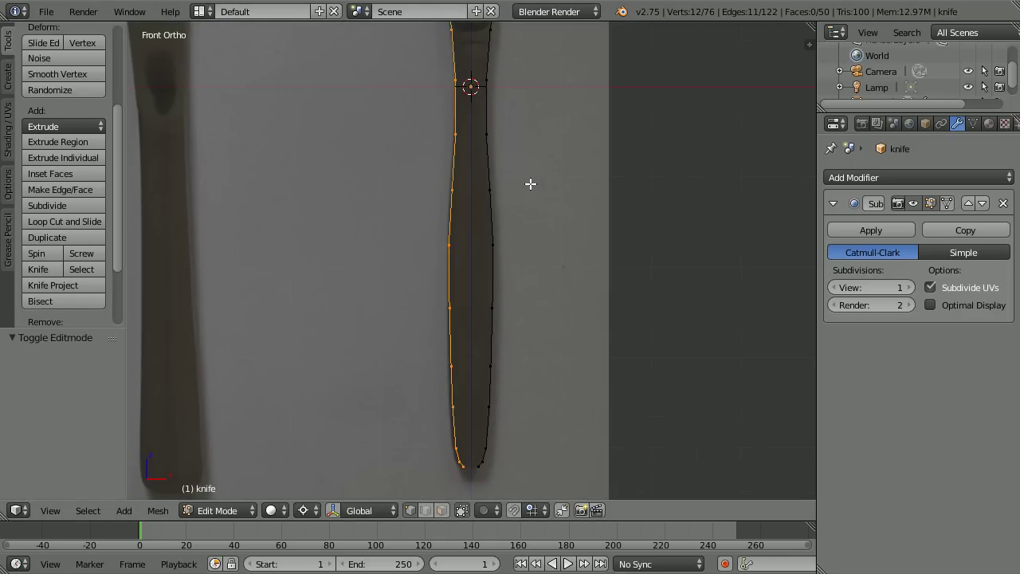
scroll(530, 178, "up", 1, "shift")
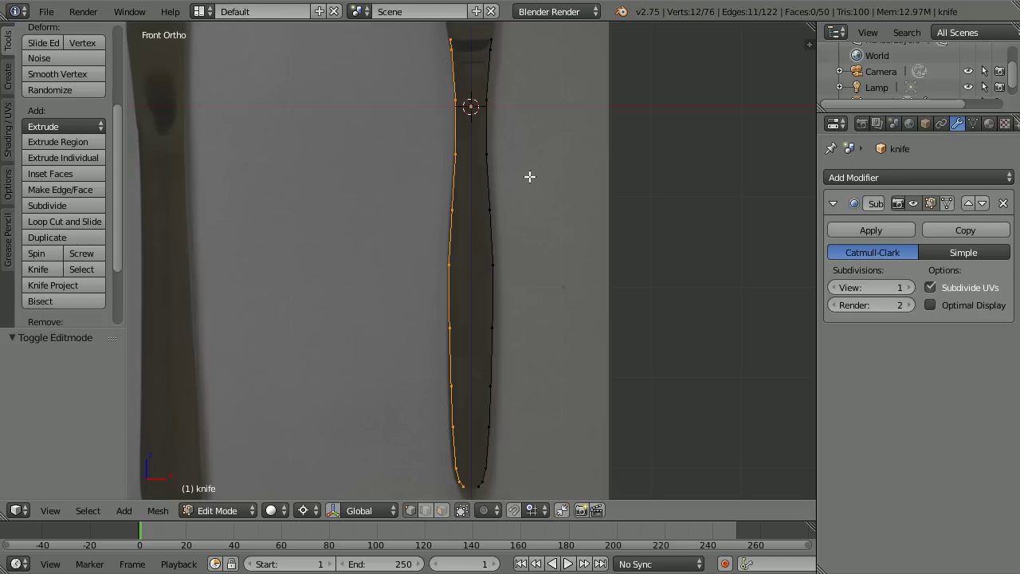
right_click(494, 265)
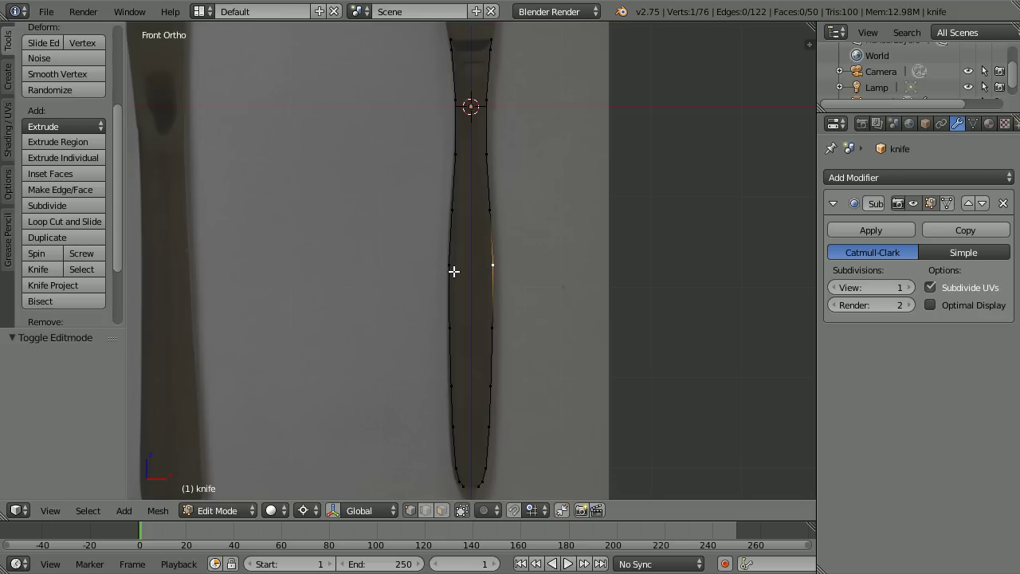
right_click(450, 264, "shift")
left_click(302, 510)
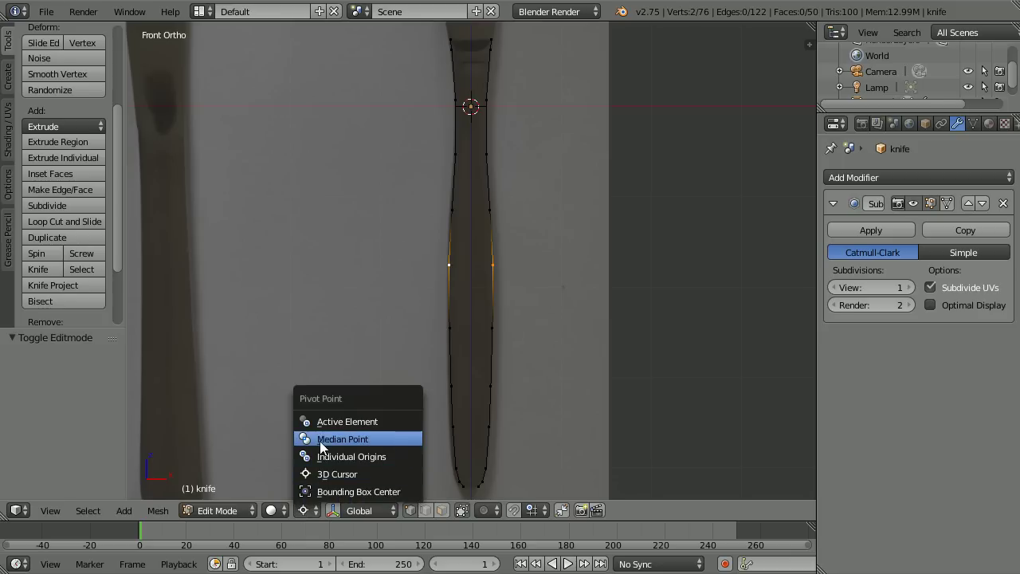
left_click(384, 437)
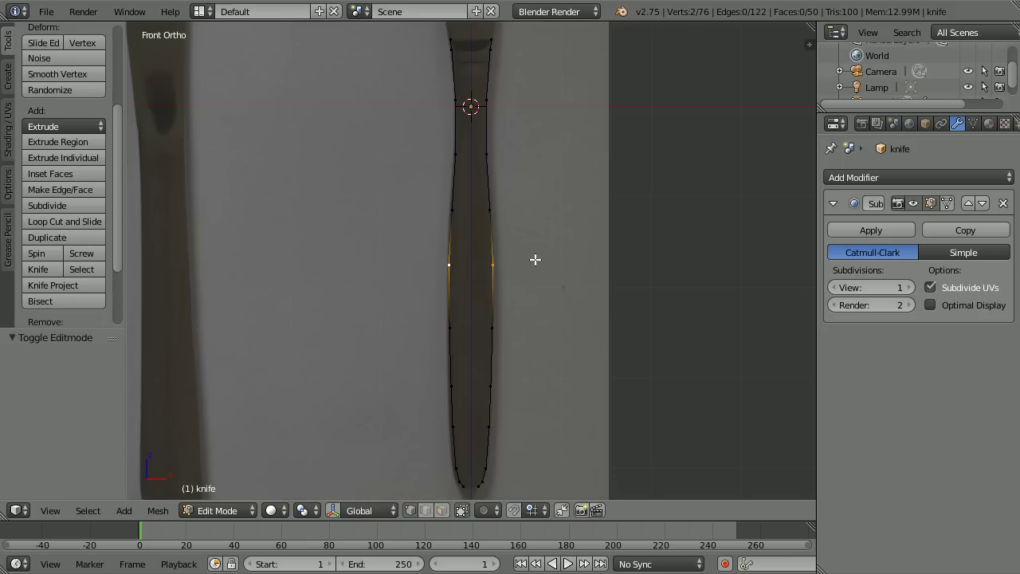
Try scaling the selected vertex pair to about 0.94 and moving it down about 0.1 along Z, undoing each change
key("s")
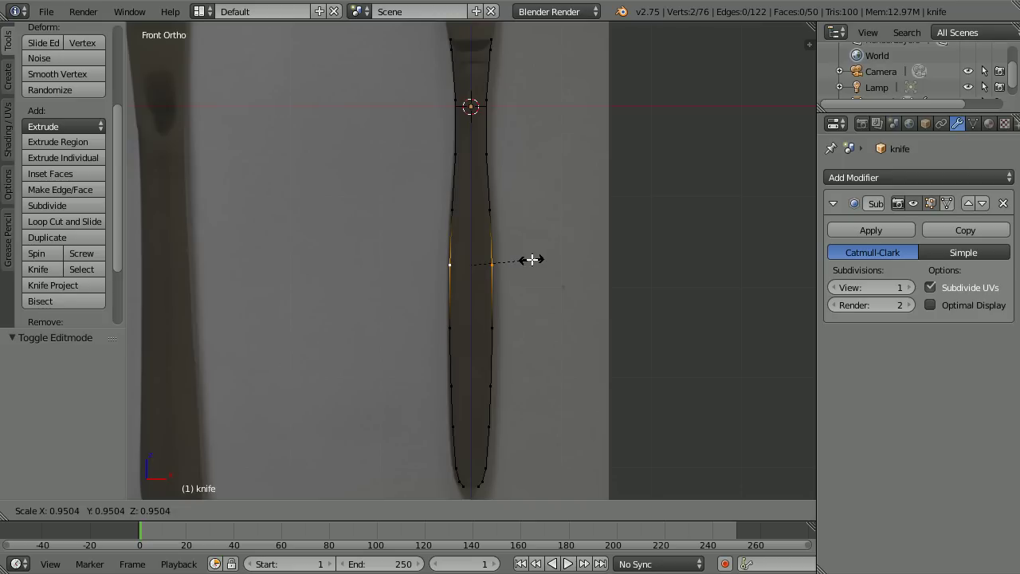
left_click(532, 259)
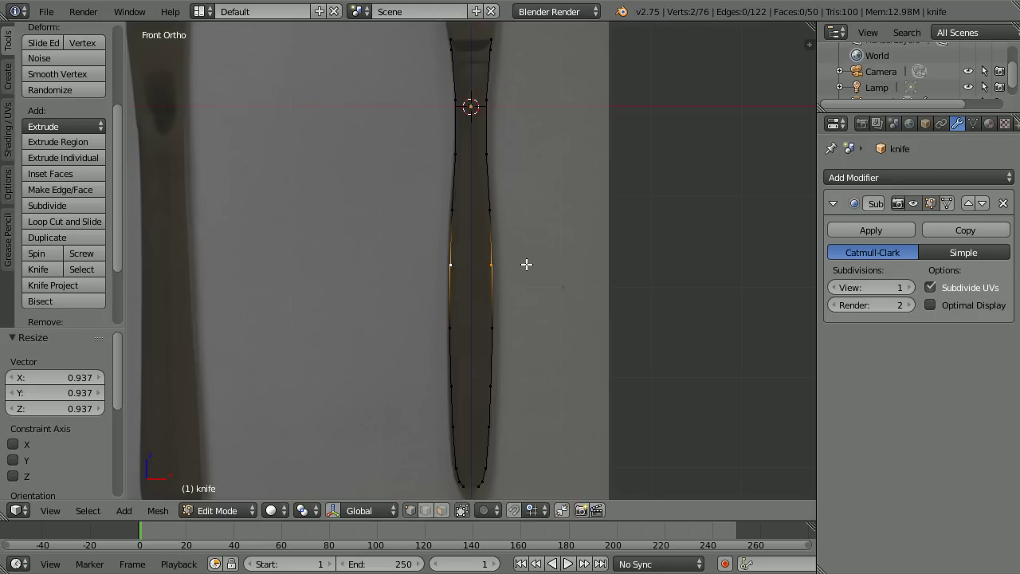
key("ctrl+z")
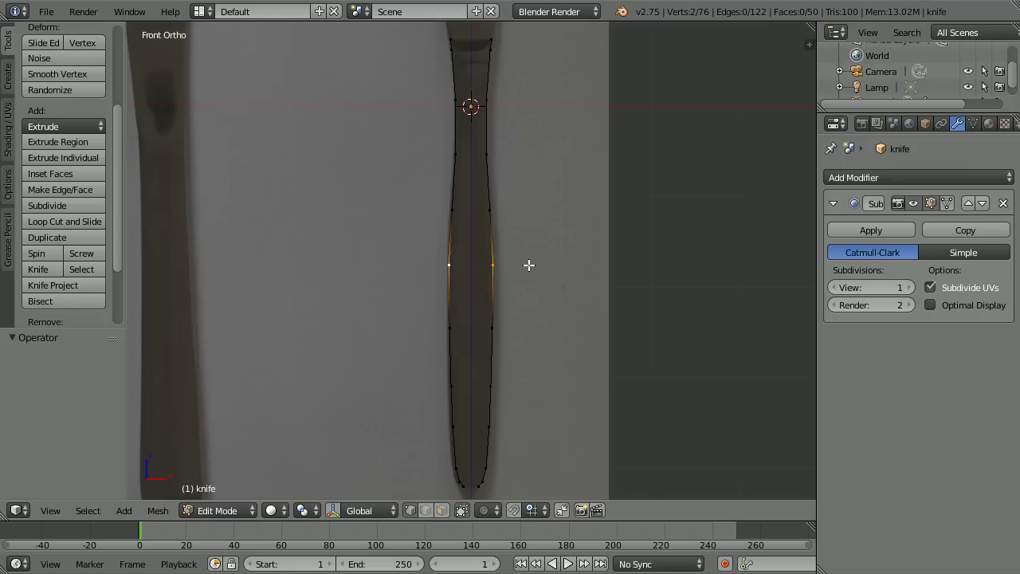
key("g")
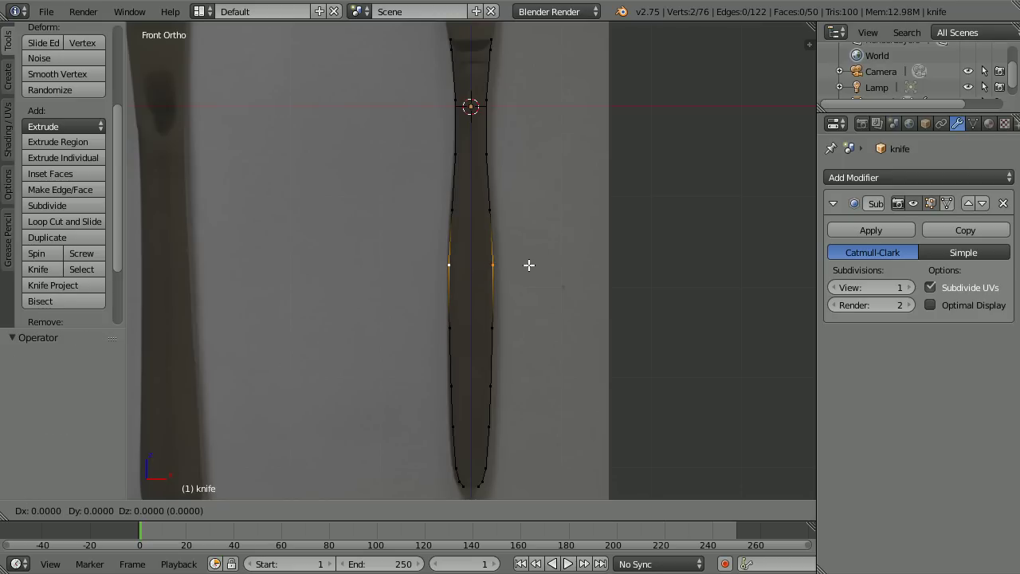
key("z")
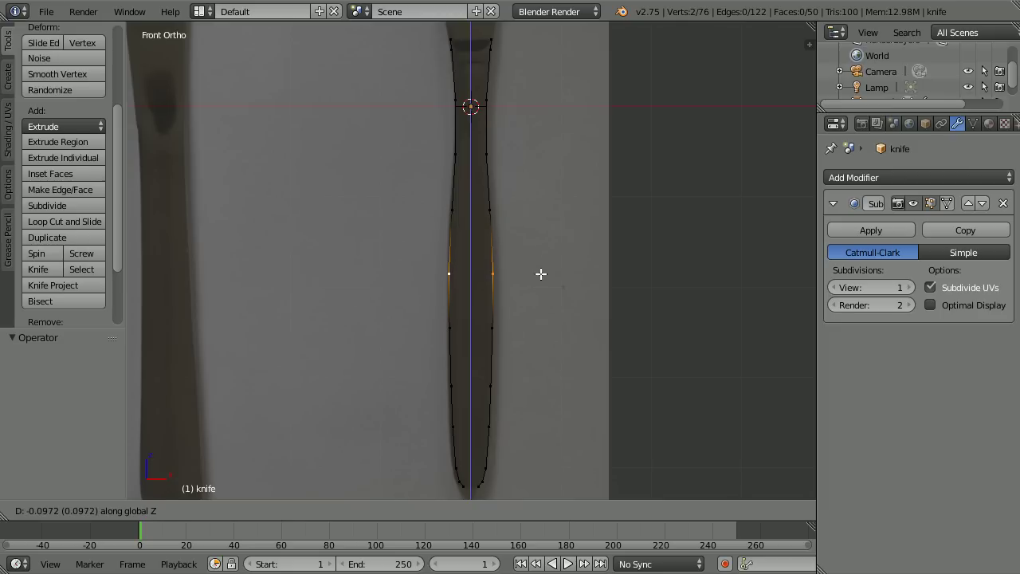
left_click(539, 275)
key("ctrl+z")
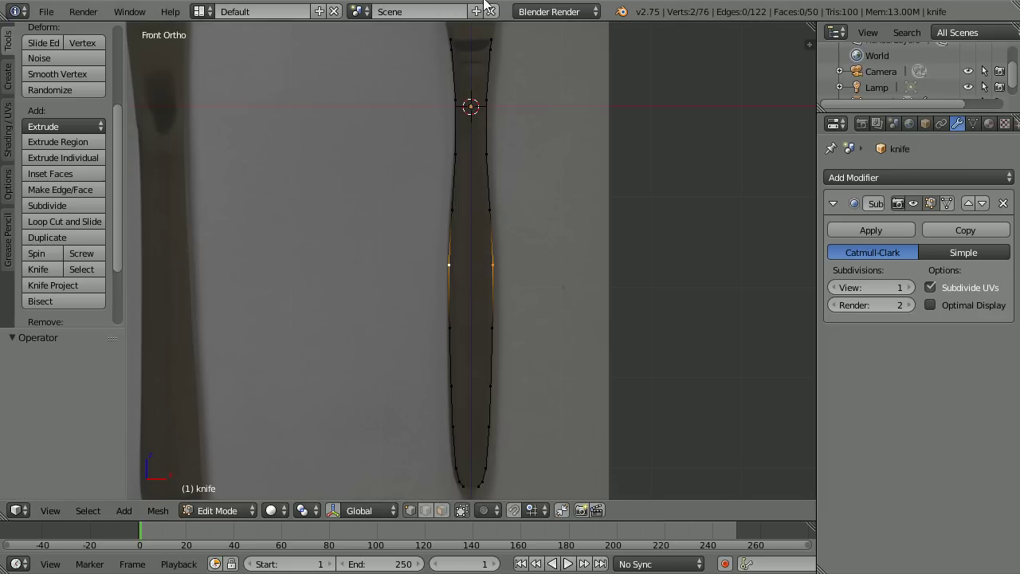
key("ctrl+z")
Connect opposite vertices of the two handle outlines with cross edges, from the top pair down to the ninth pair
right_click(450, 39)
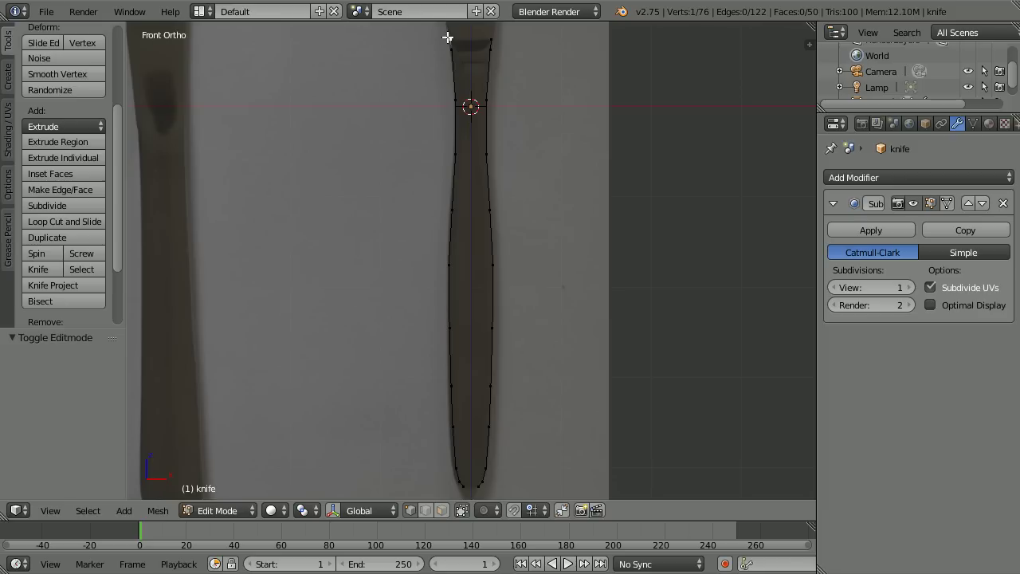
key("f")
right_click(451, 47)
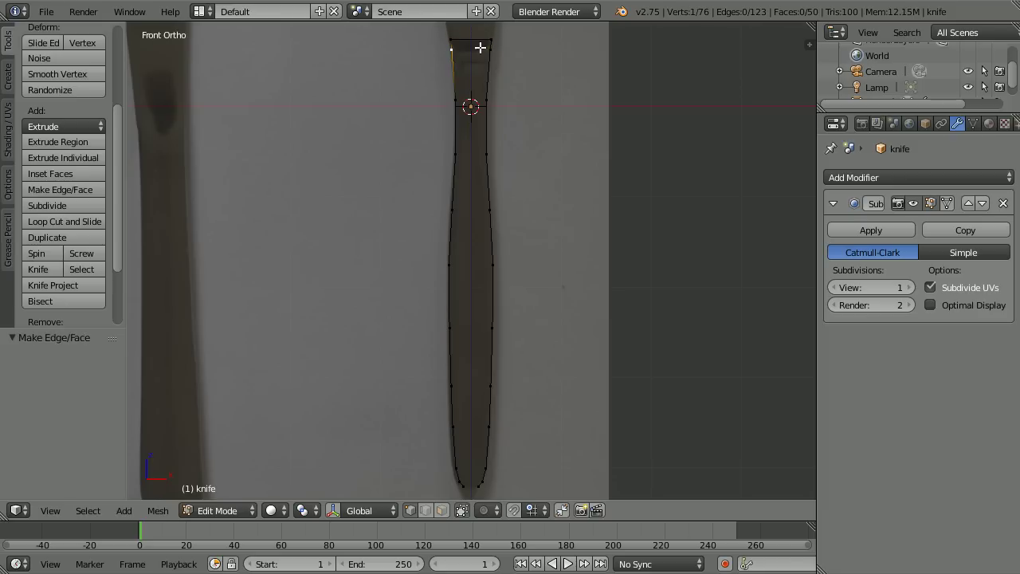
right_click(488, 50, "shift")
key("f")
right_click(454, 94)
right_click(485, 99, "shift")
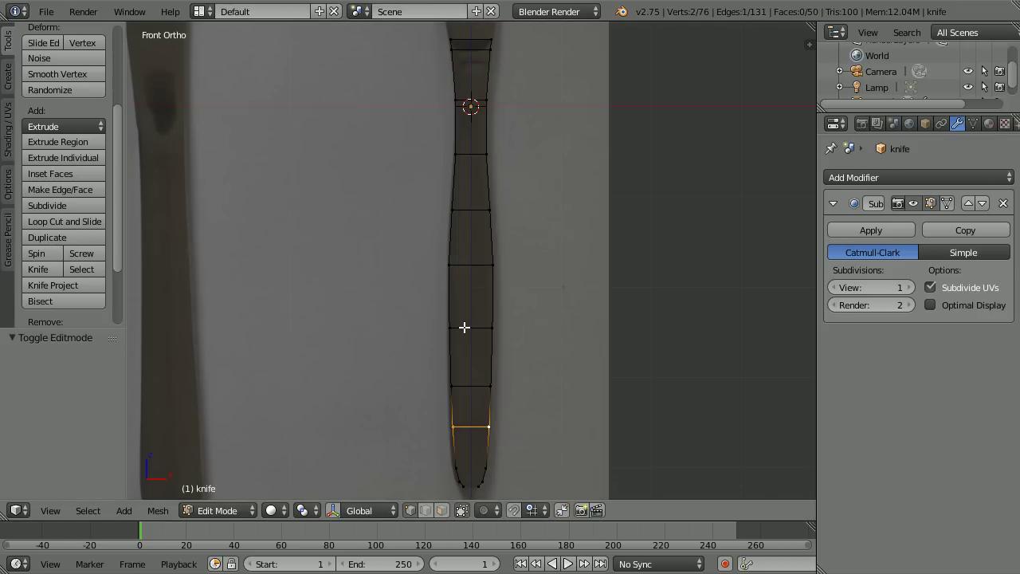
Connect the last three opposite vertex pairs at the handle's lower tip with cross edges
right_click(453, 467)
key("f")
right_click(462, 478)
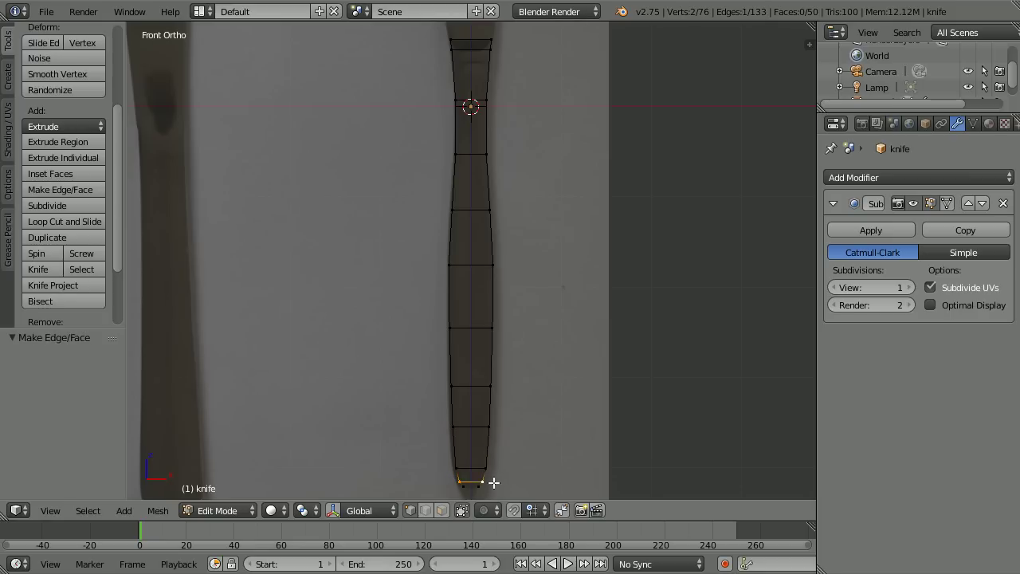
right_click(462, 486)
key("f")
key("Tab")
key("Tab")
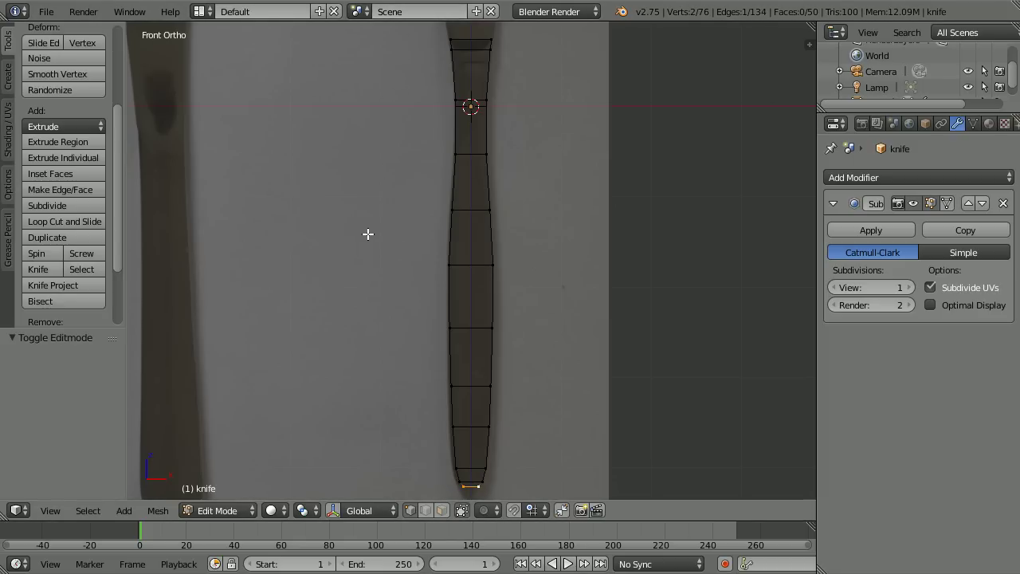
Select the whole handle ladder of edges and fill it with faces
key("a")
key("a")
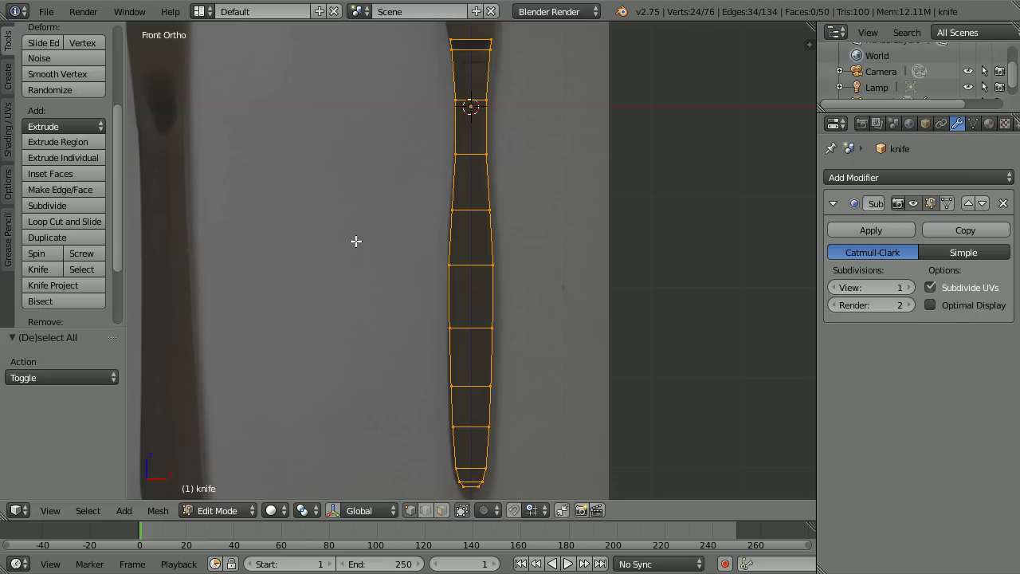
key("f")
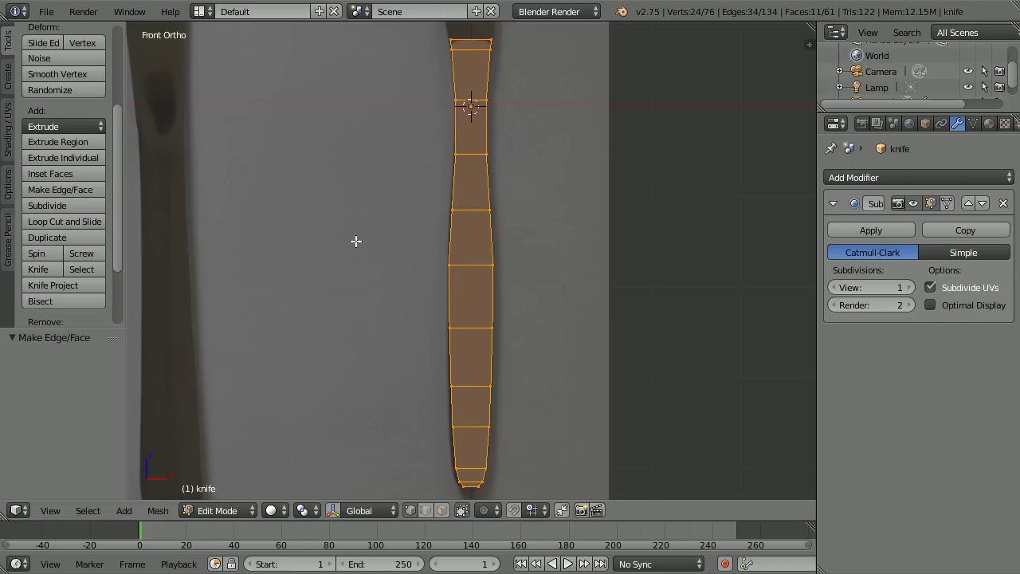
Extrude the filled handle faces 0.2 along the Y axis from the right view
left_click(51, 511)
left_click(142, 374)
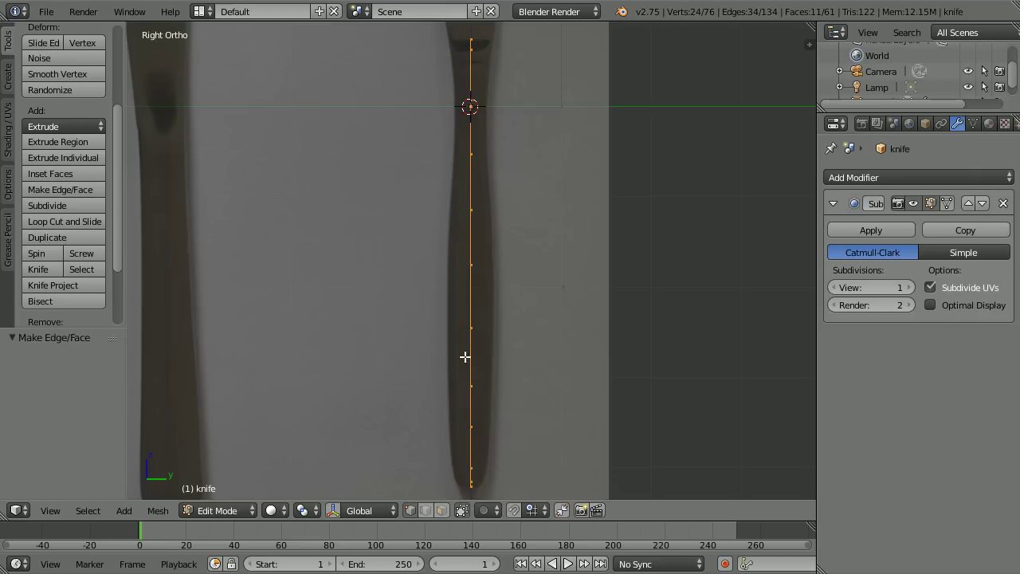
key("e")
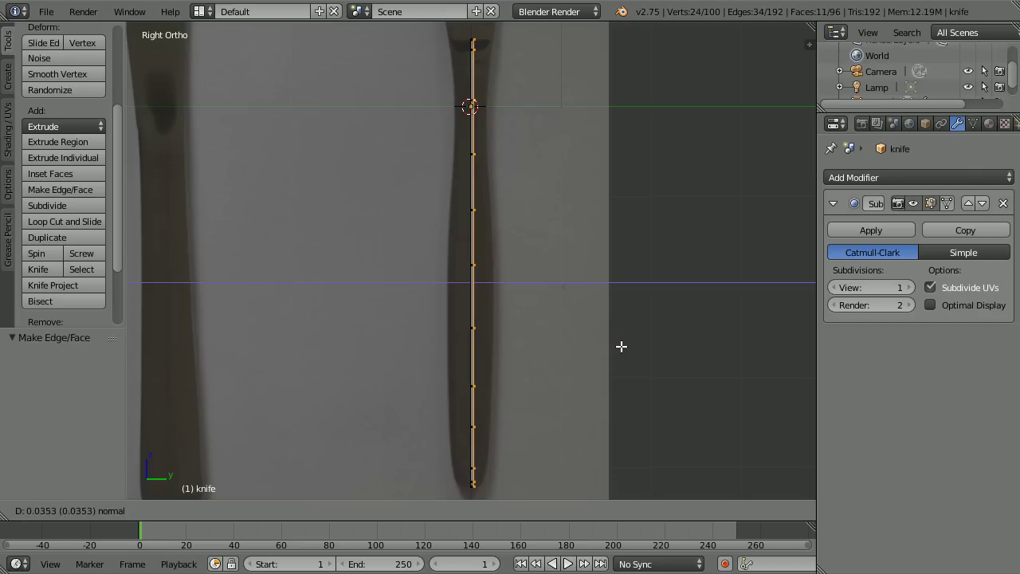
type("0.2")
key("Return")
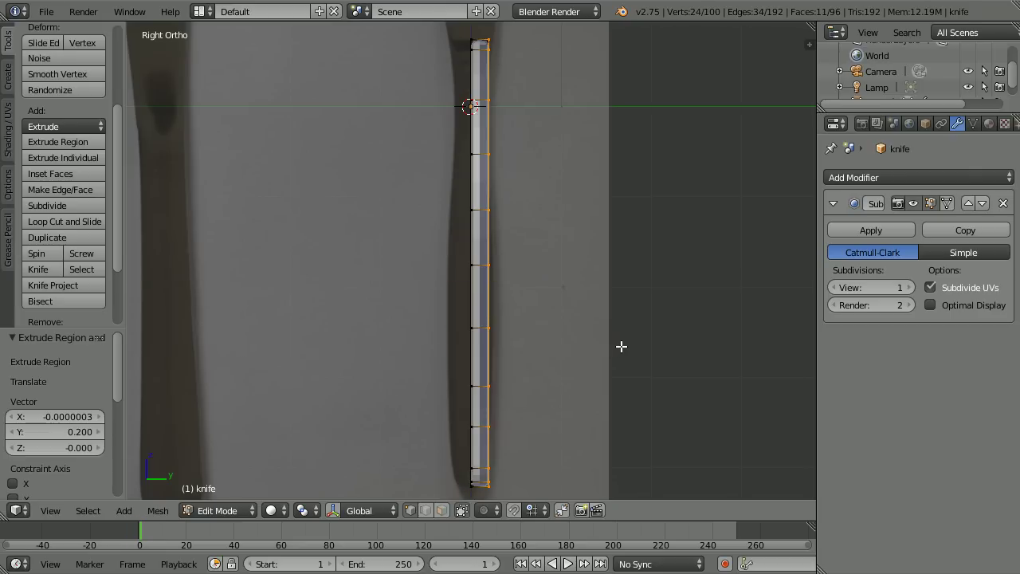
Select the whole visible handle and move it -0.1 along Y to centre its thickness on the origin
key("a")
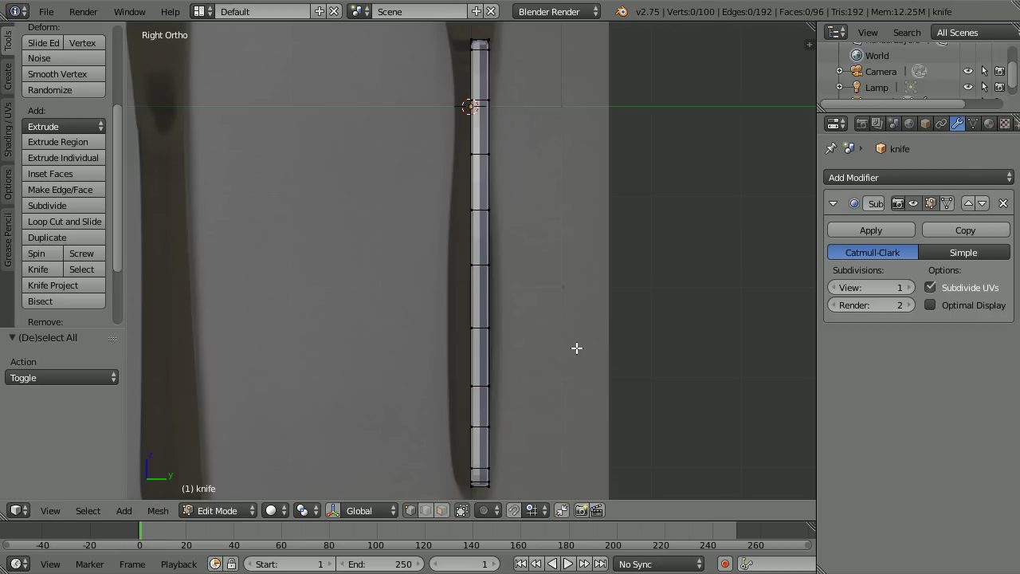
key("a")
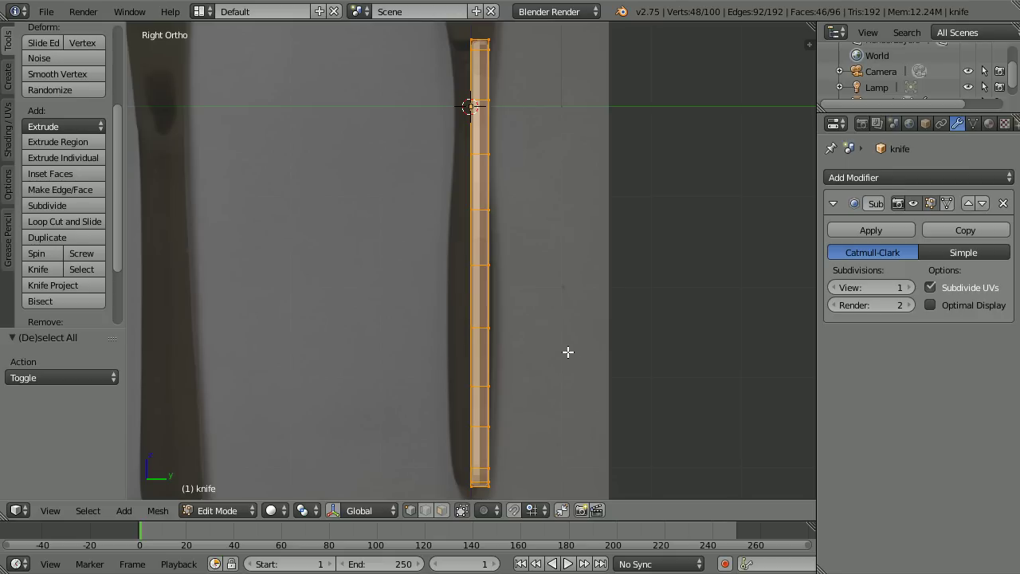
key("g")
key("y")
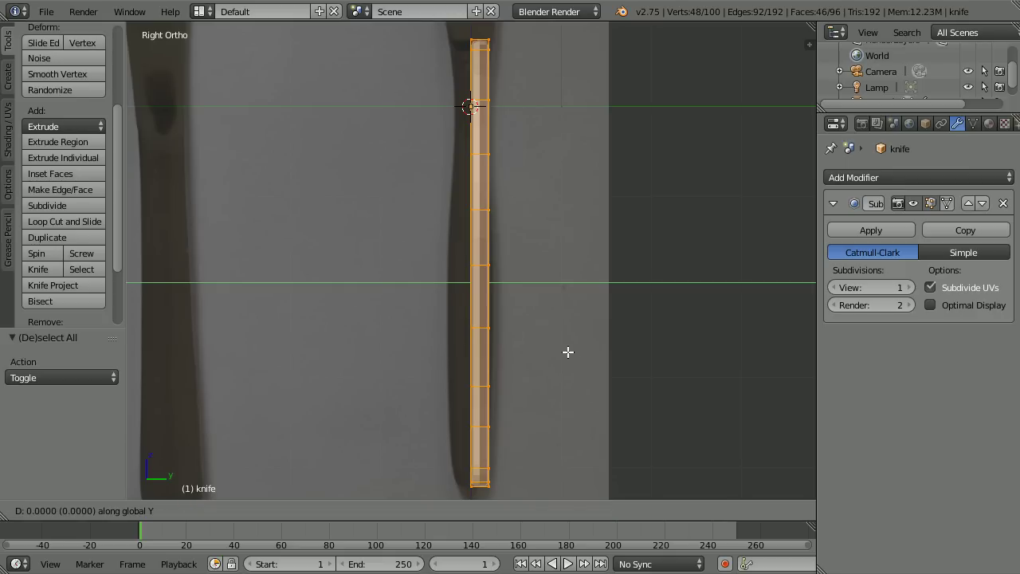
type("-.1")
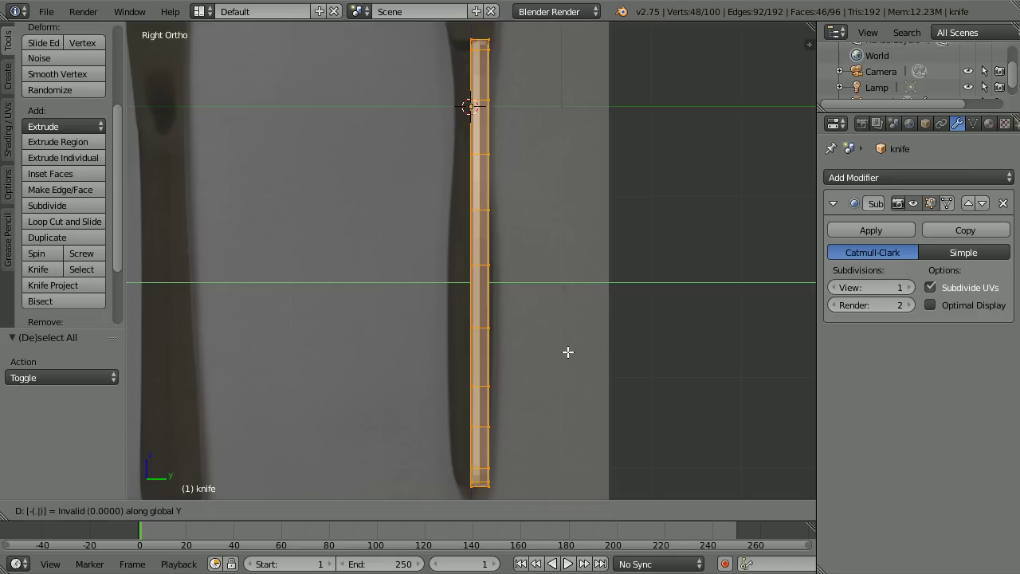
key("Return")
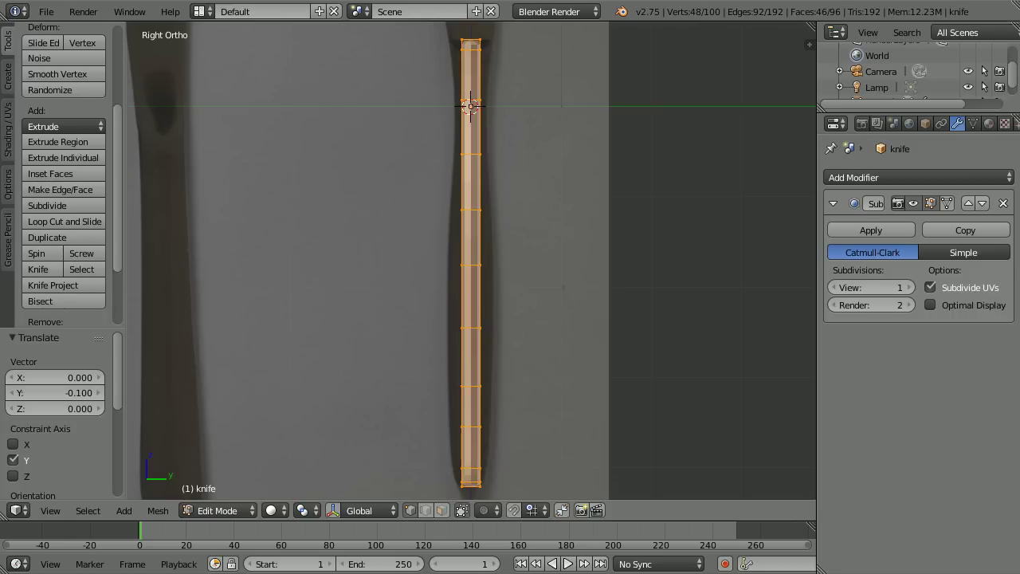
key("Tab")
key("Tab")
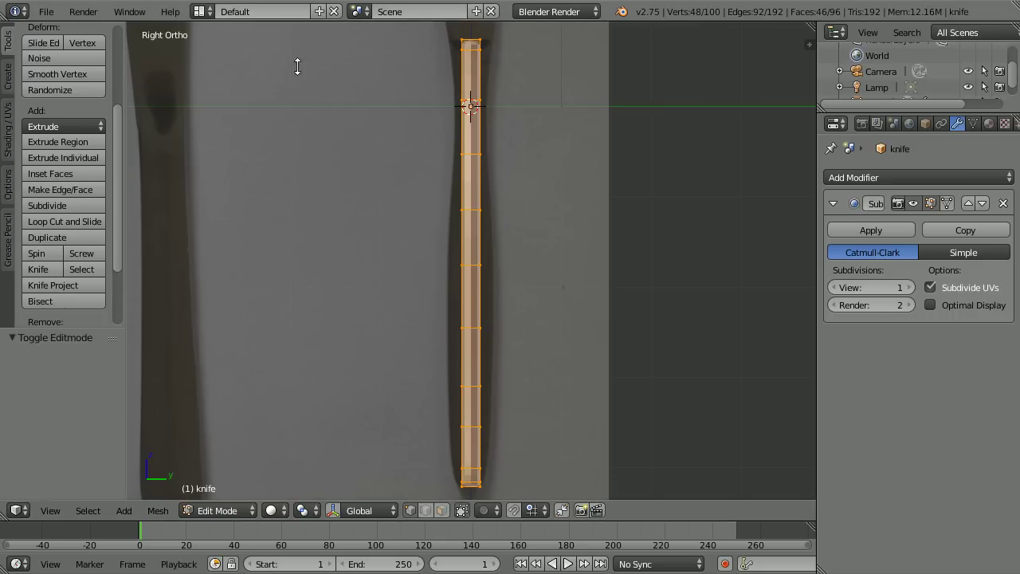
From the top view in face select mode, scale the handle's upper end face to 0.4 along Y
left_click(50, 510)
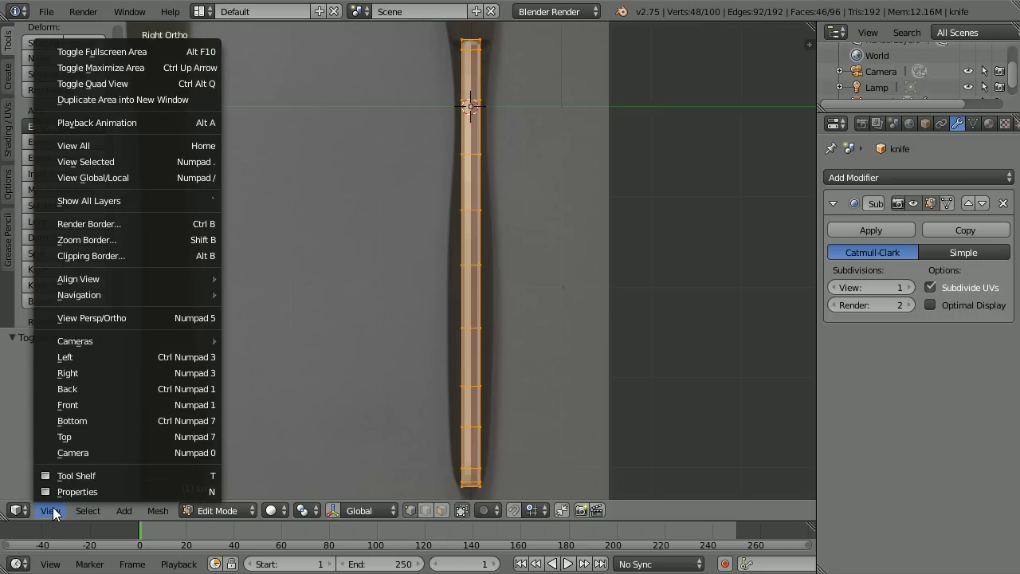
left_click(118, 437)
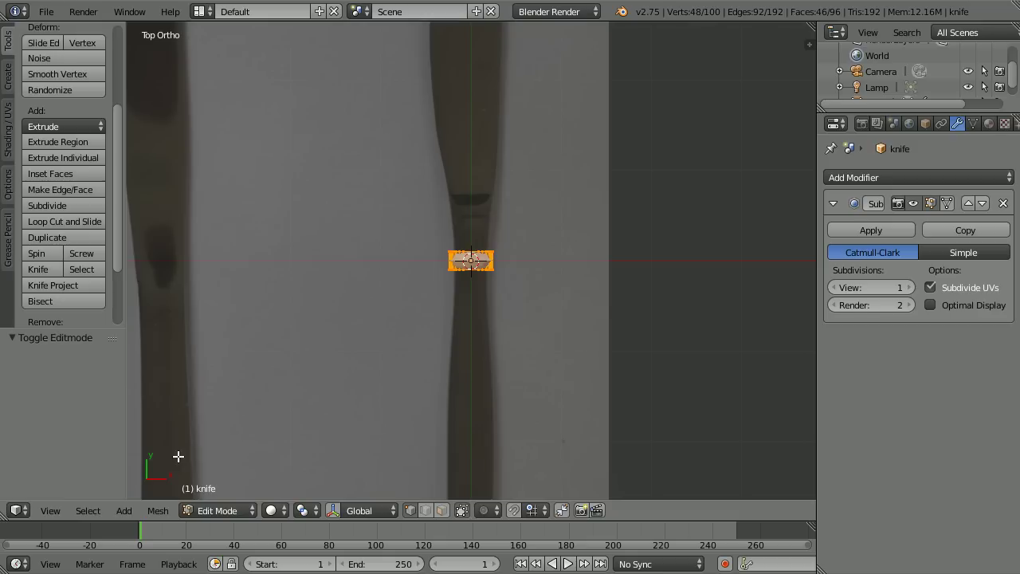
left_click(441, 512)
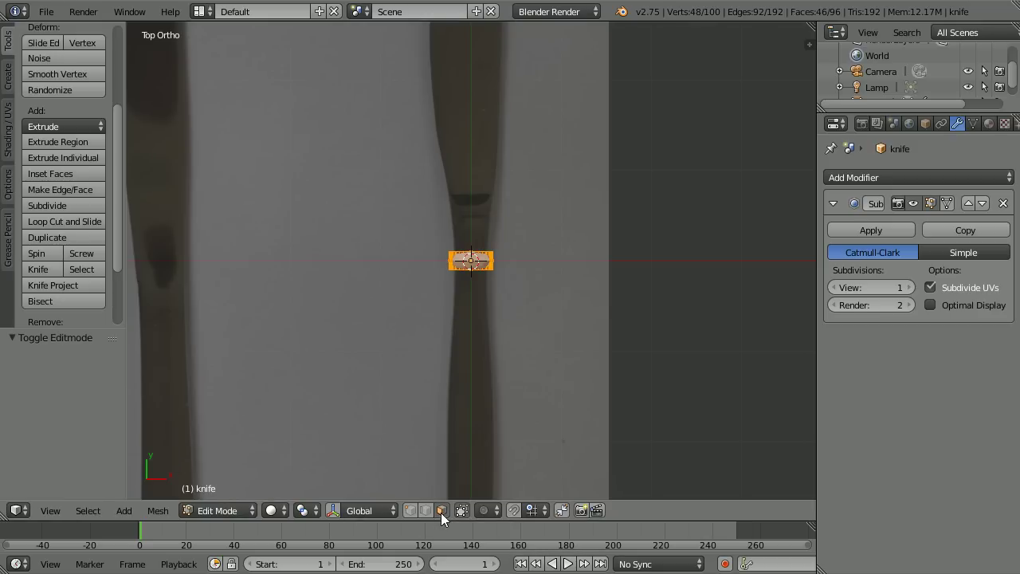
right_click(481, 257)
key("s")
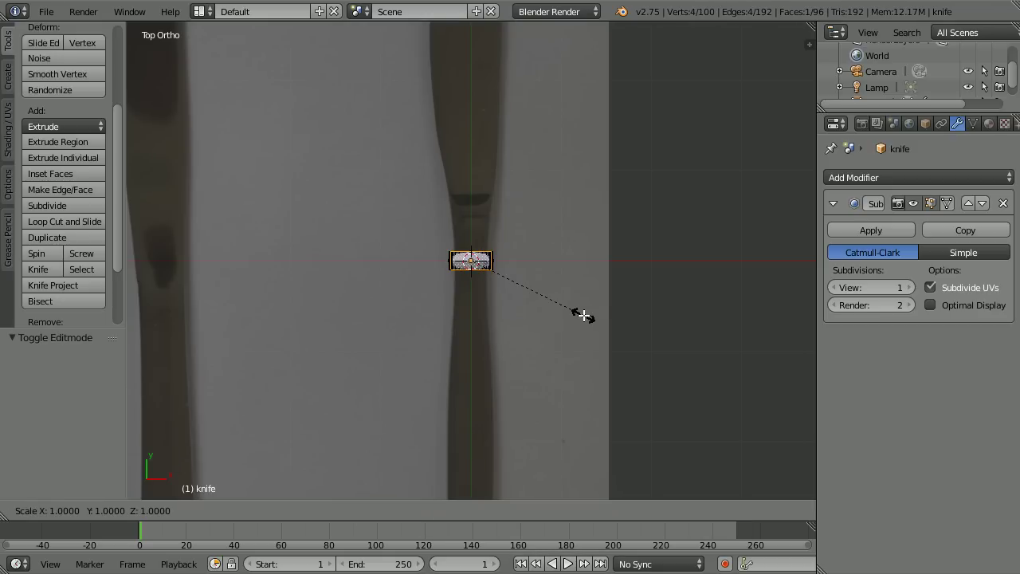
key("y")
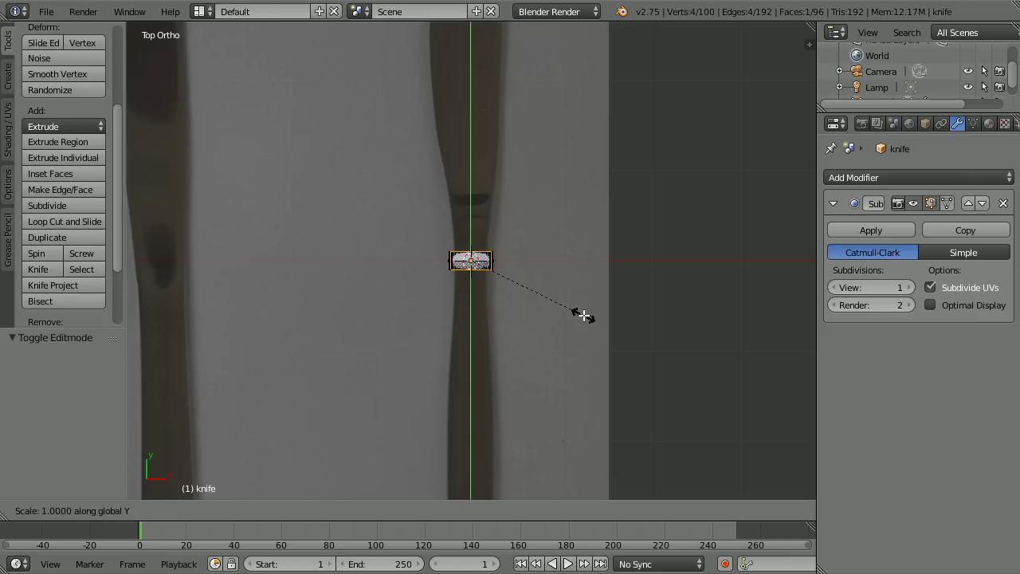
type(".4")
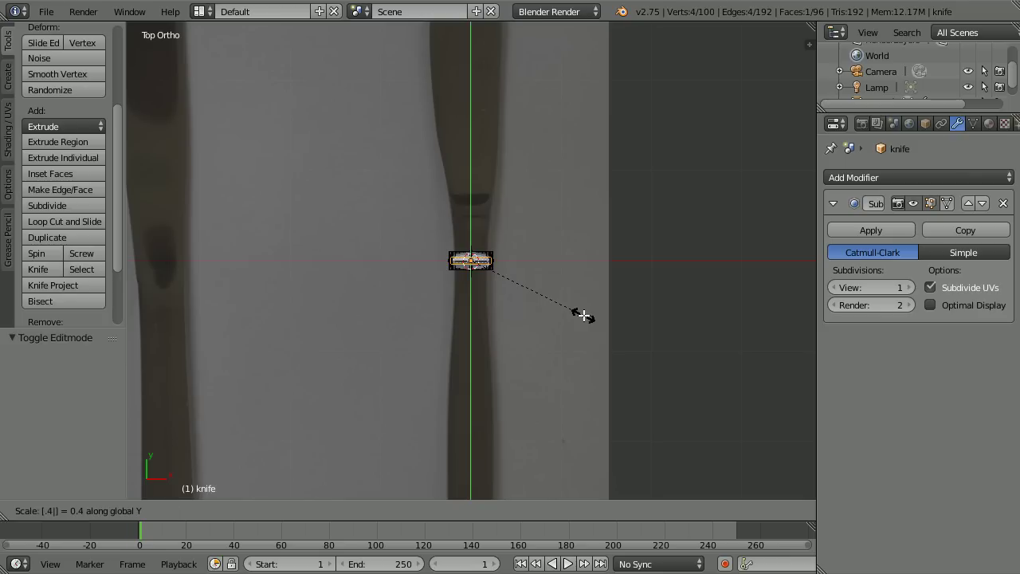
key("Return")
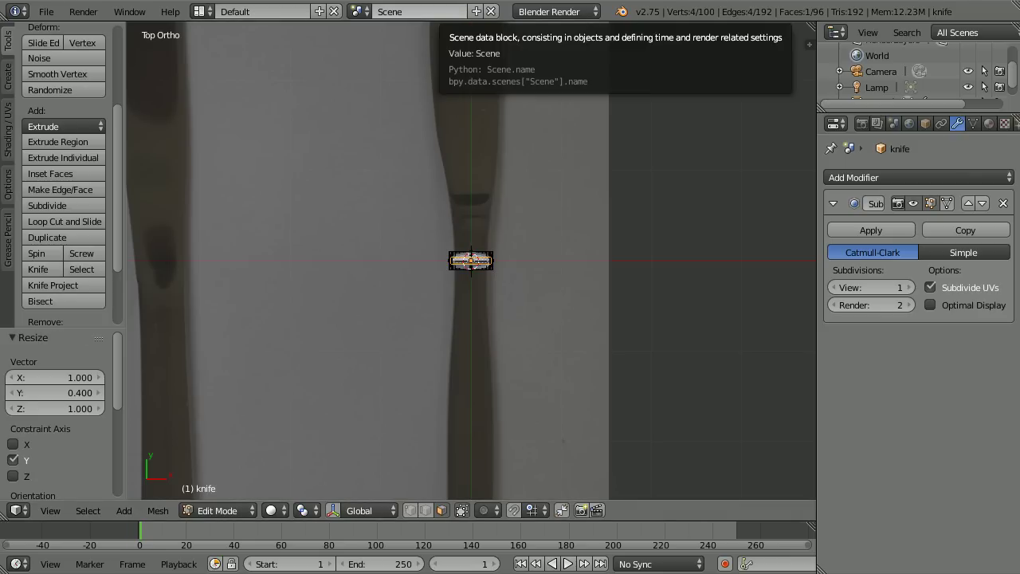
key("Tab")
key("Tab")
From the front view, add one loop cut around the handle's uppermost section and slide it fully up to the top edge
left_click(45, 514)
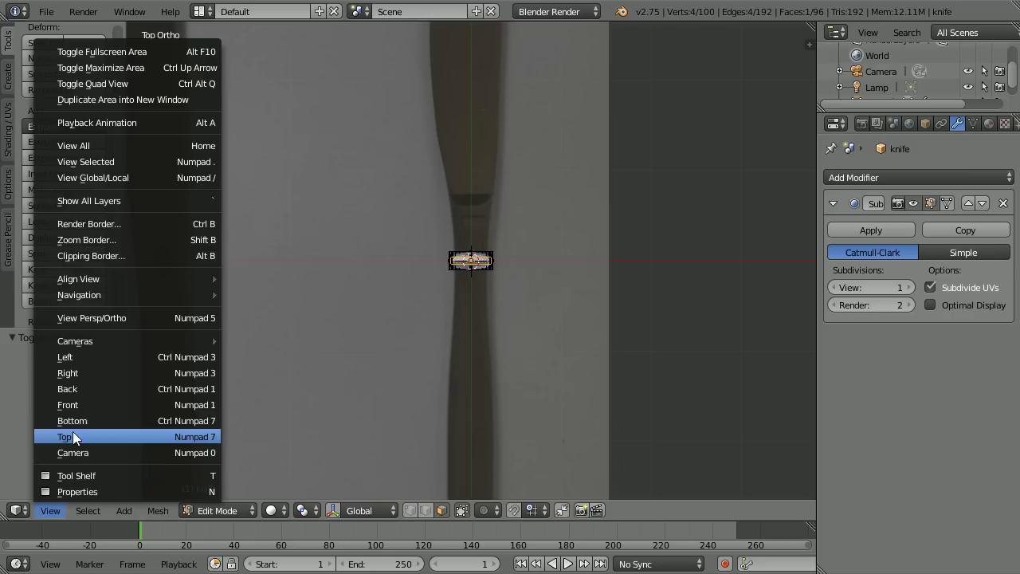
left_click(114, 407)
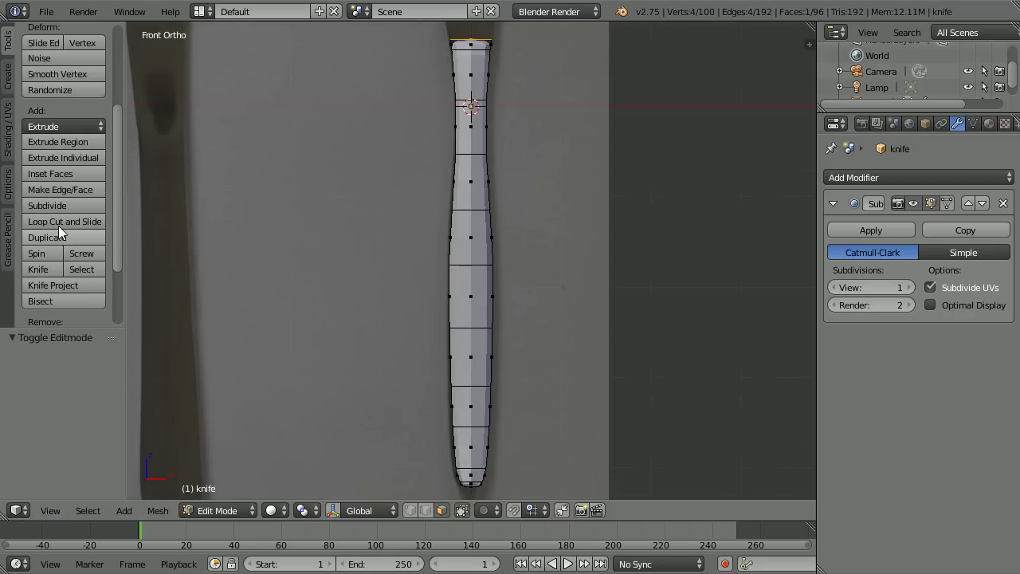
left_click(90, 222)
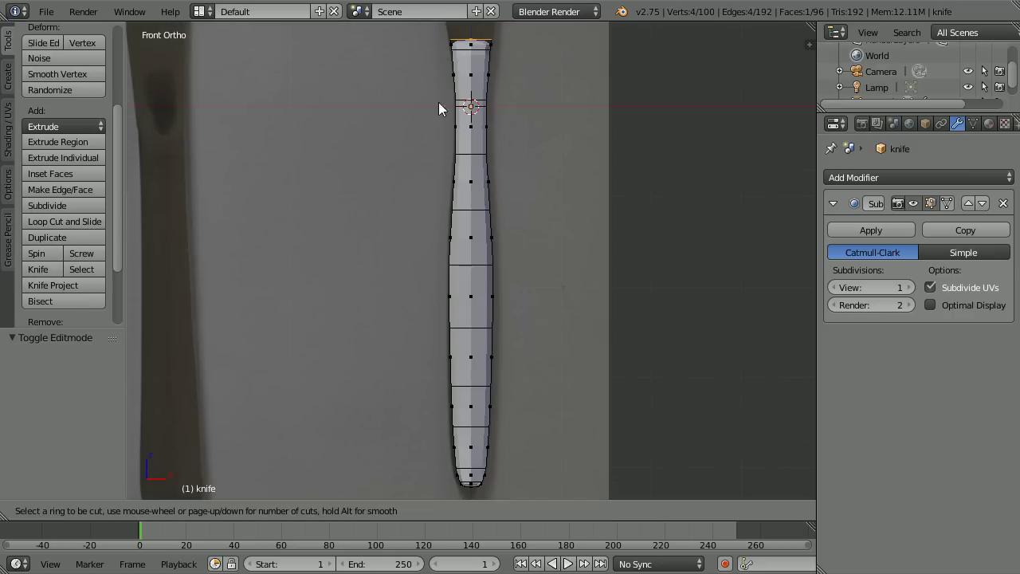
left_click(452, 42)
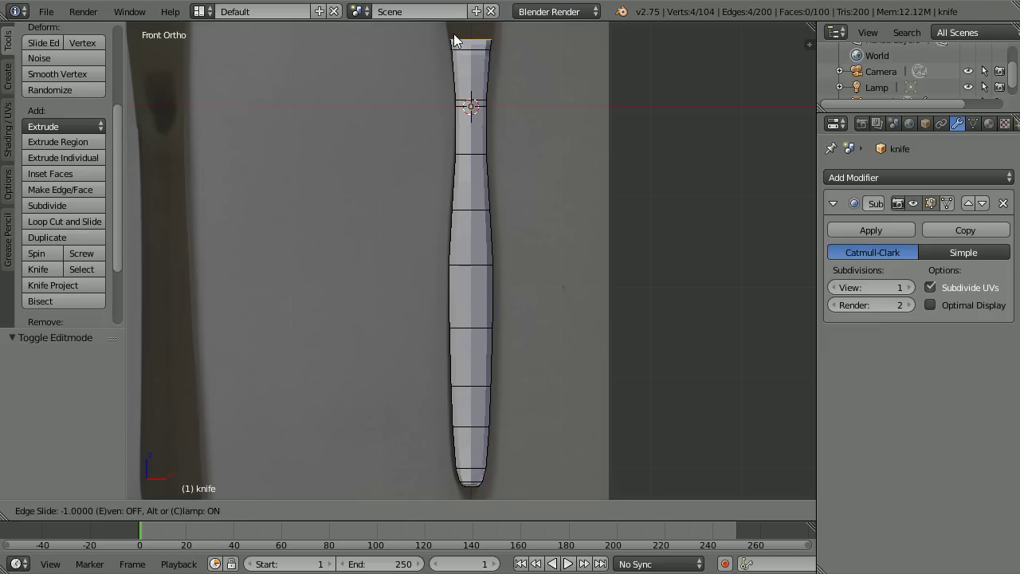
left_click(453, 28)
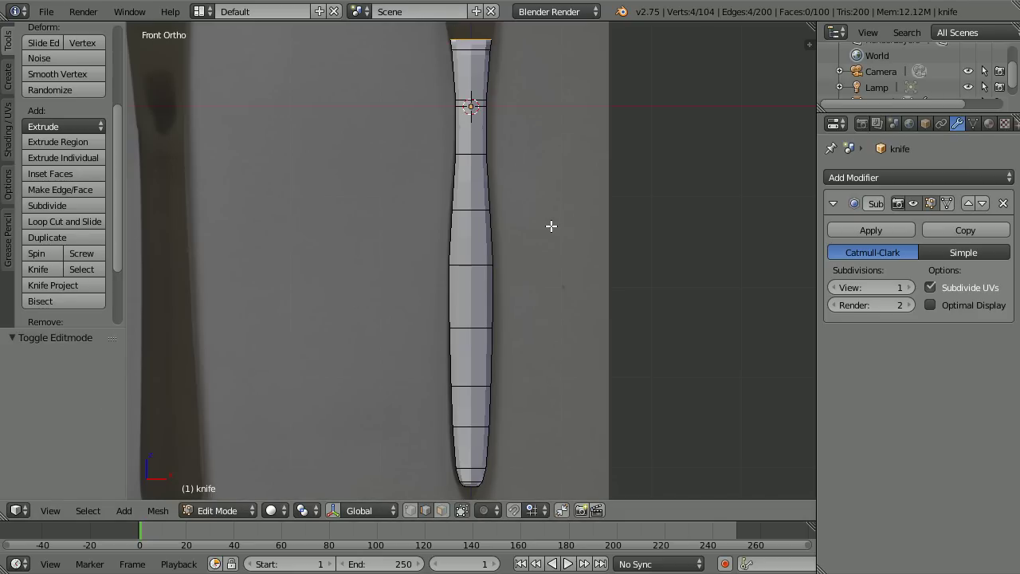
Clear the selection and reveal the hidden blade mesh above the handle
scroll(548, 225, "up", 5, "shift")
scroll(546, 224, "up", 6, "shift")
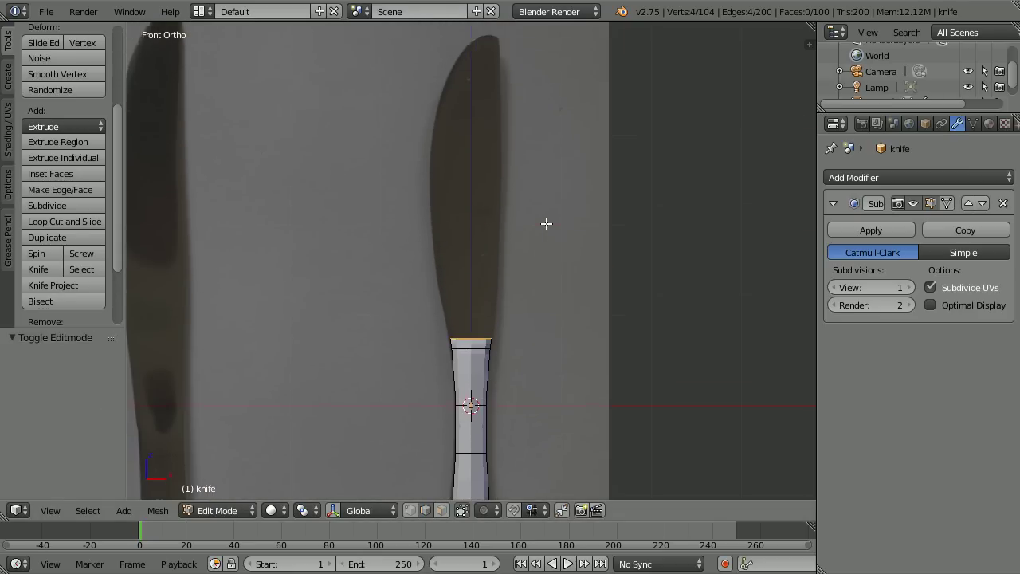
key("a")
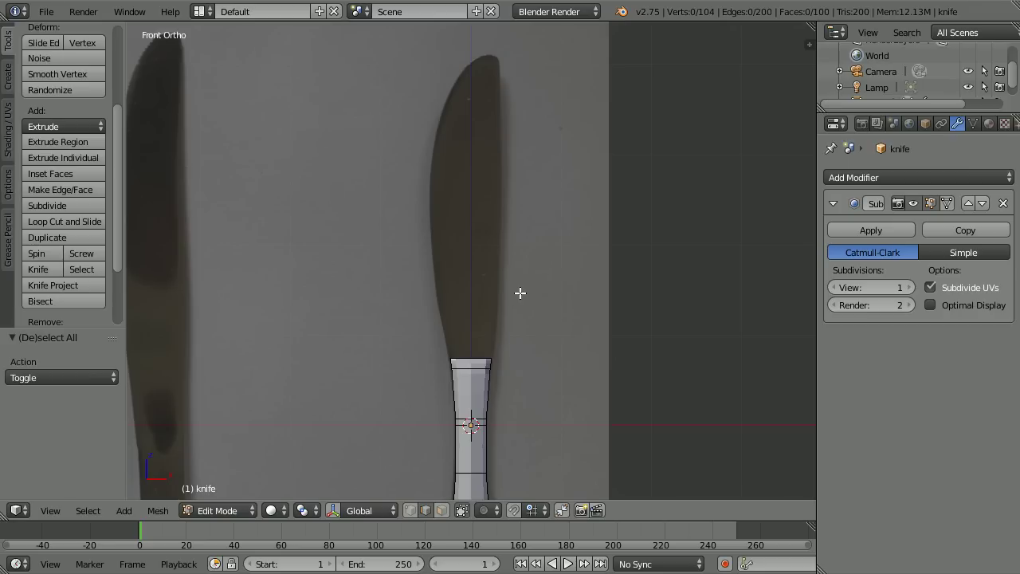
left_click(156, 510)
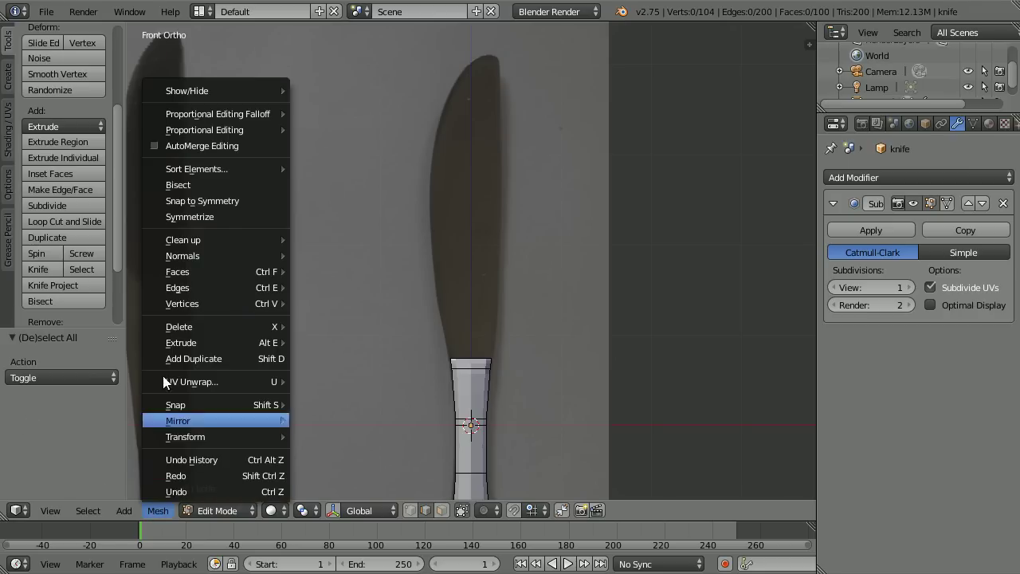
mouse_move(190, 90)
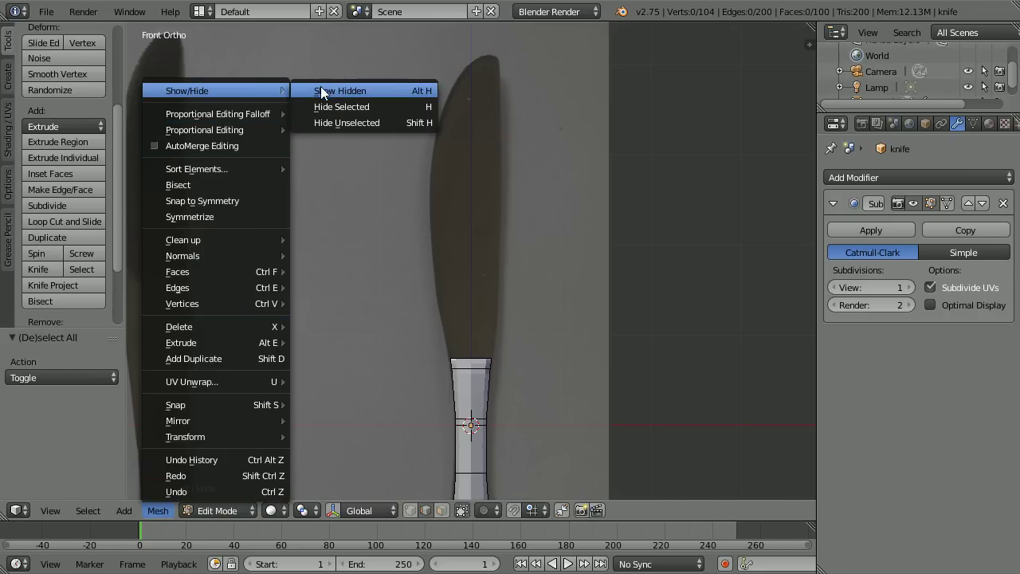
left_click(397, 91)
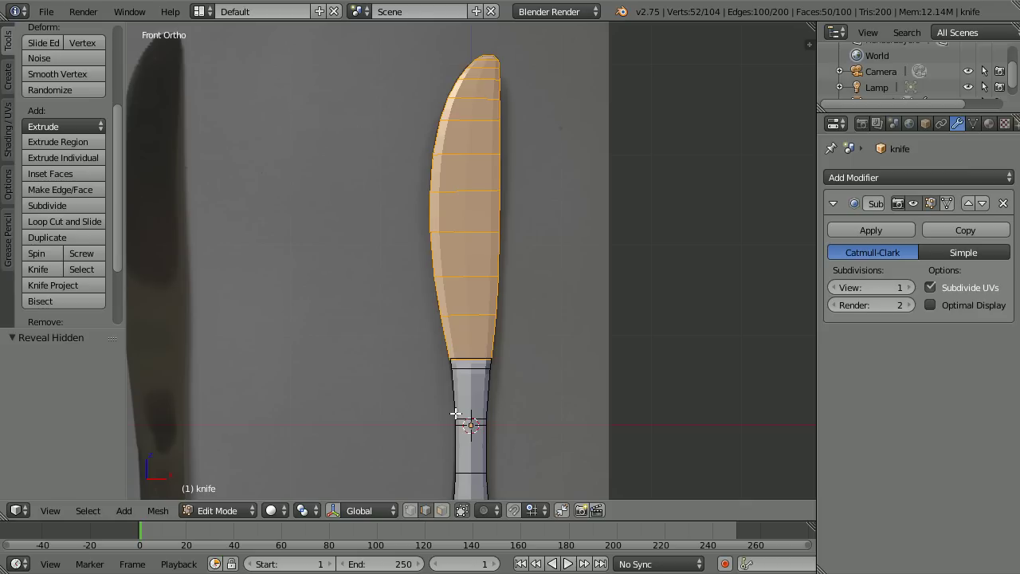
Turn on the transform manipulator and nudge the selected blade down about 0.009 along Z toward the handle
left_click(333, 510)
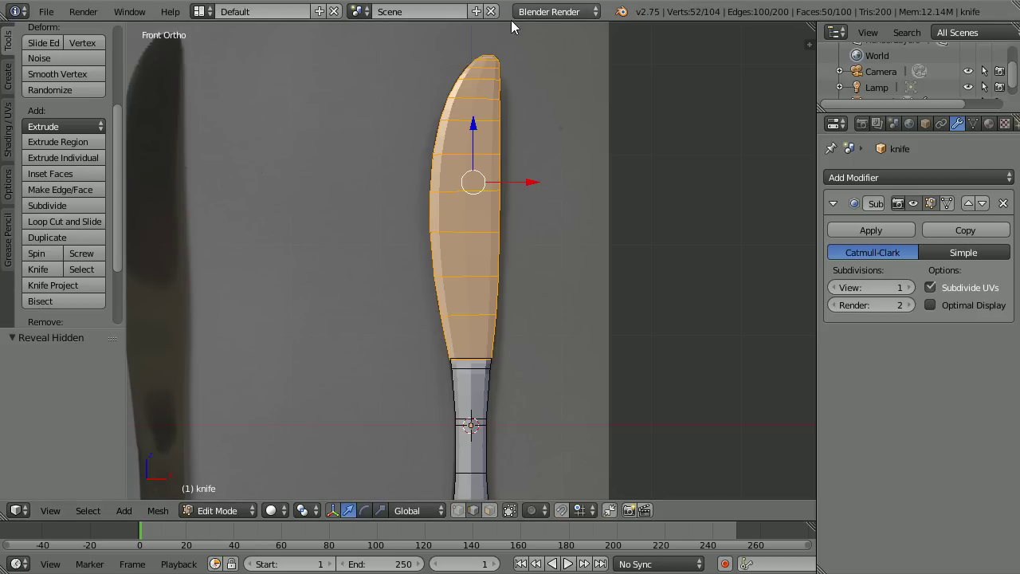
mouse_move(472, 125)
left_mouse_down()
mouse_move(471, 116)
mouse_move(475, 126)
left_mouse_up()
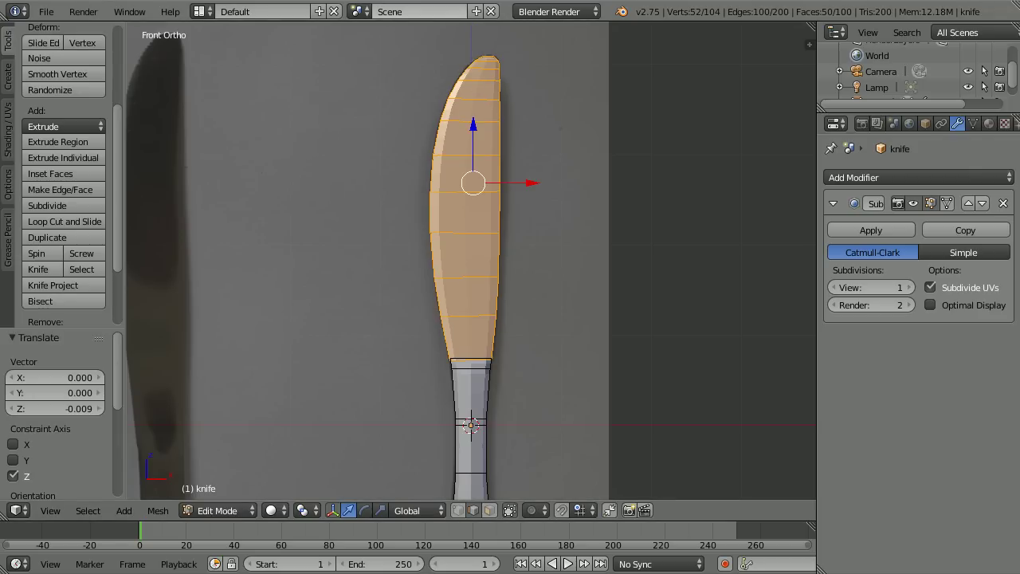
key("Tab")
key("Tab")
Switch the knife to Object Mode and apply smooth shading
left_click(223, 510)
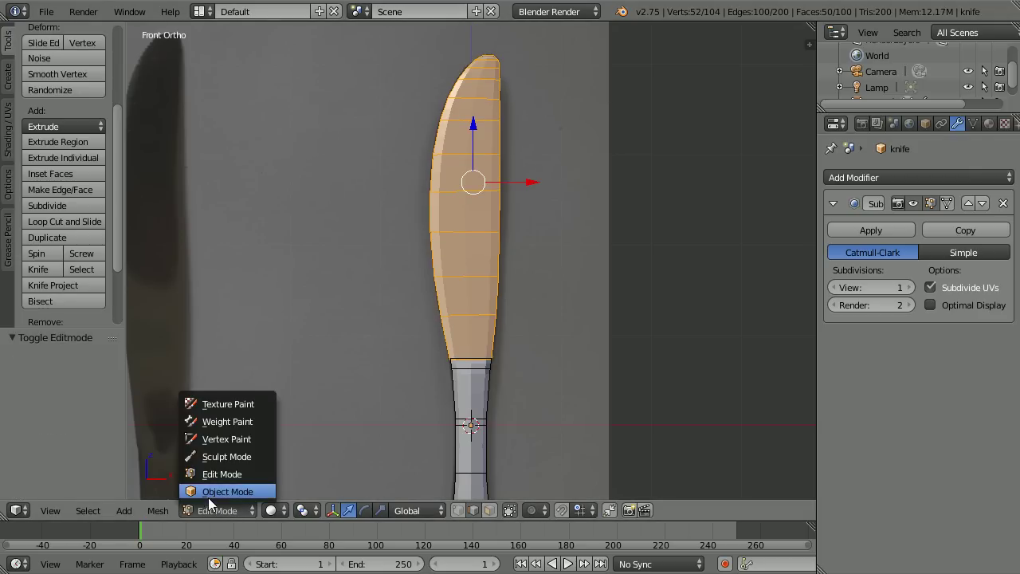
left_click(269, 492)
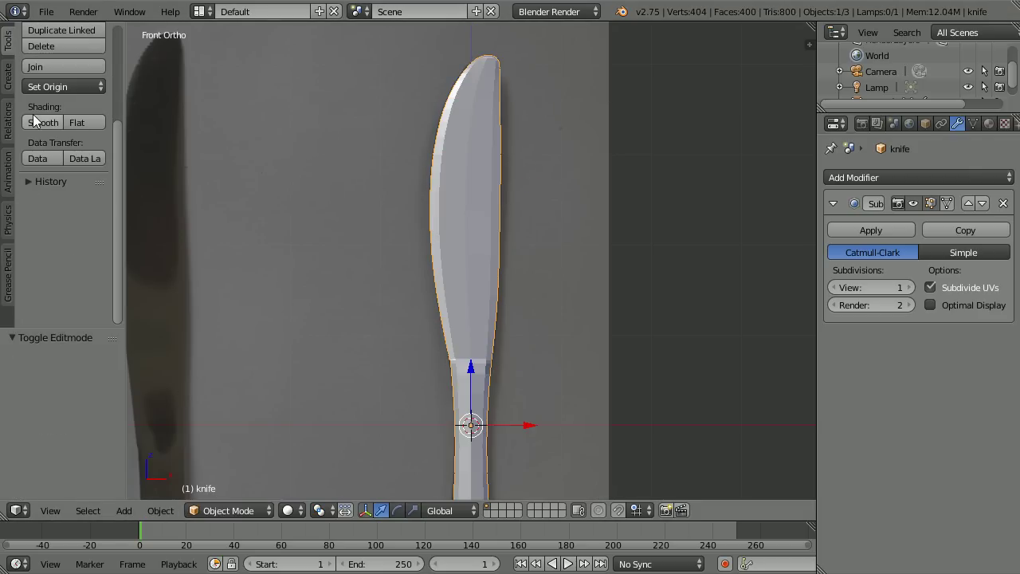
left_click(59, 122)
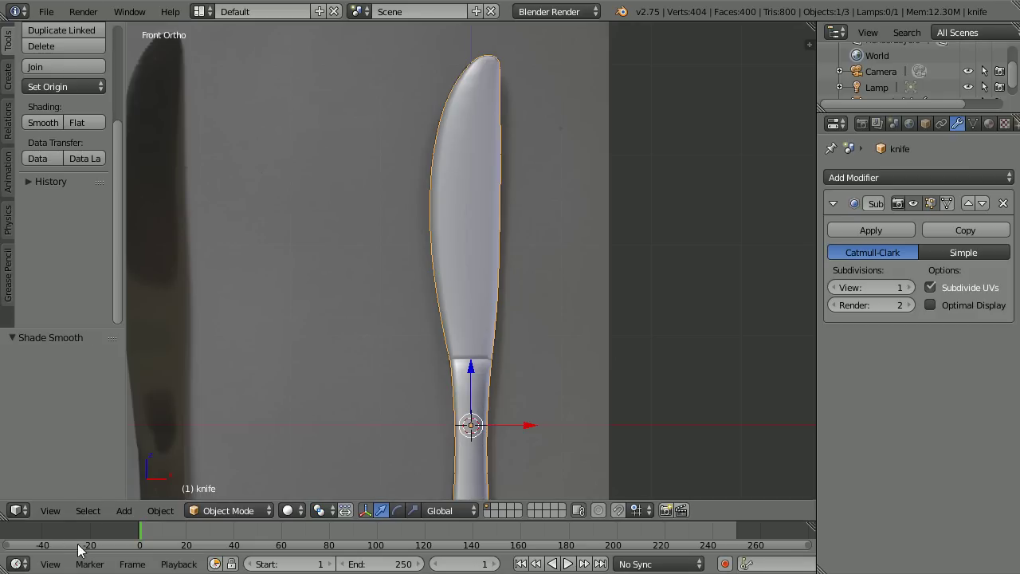
Switch to perspective view and inspect the whole knife from an oblique rear angle
left_click(50, 510)
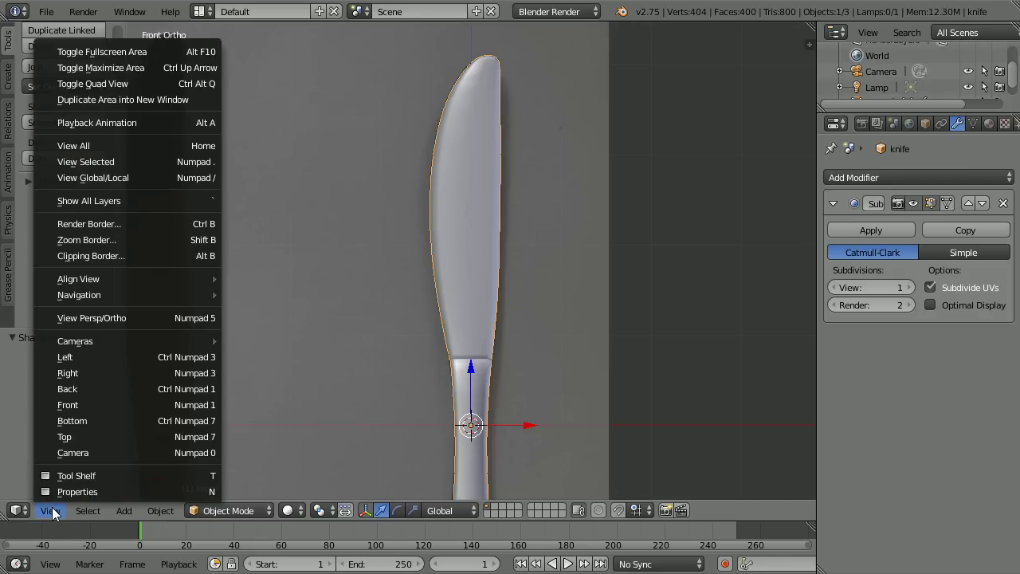
left_click(140, 317)
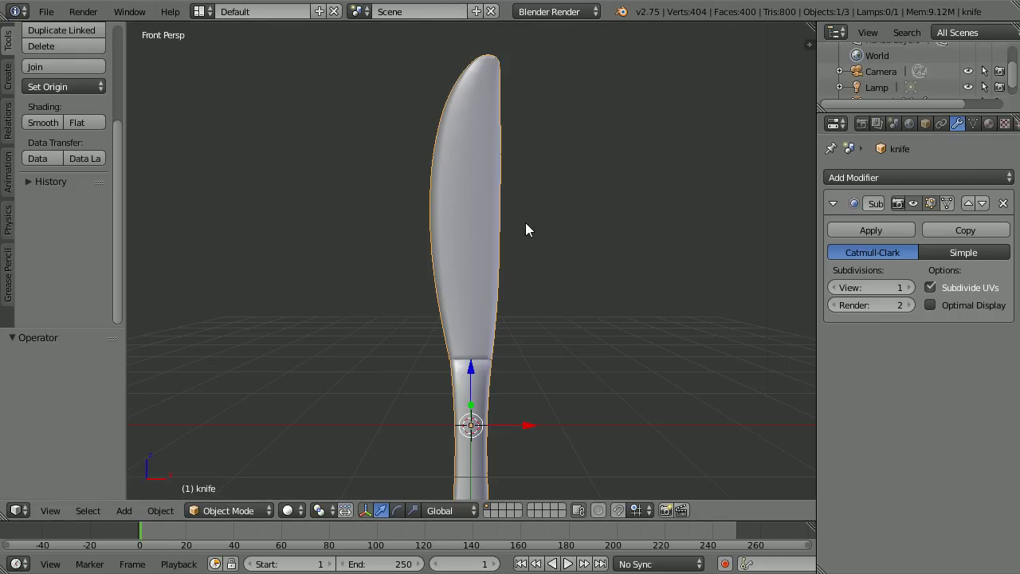
scroll(528, 223, "down", 3)
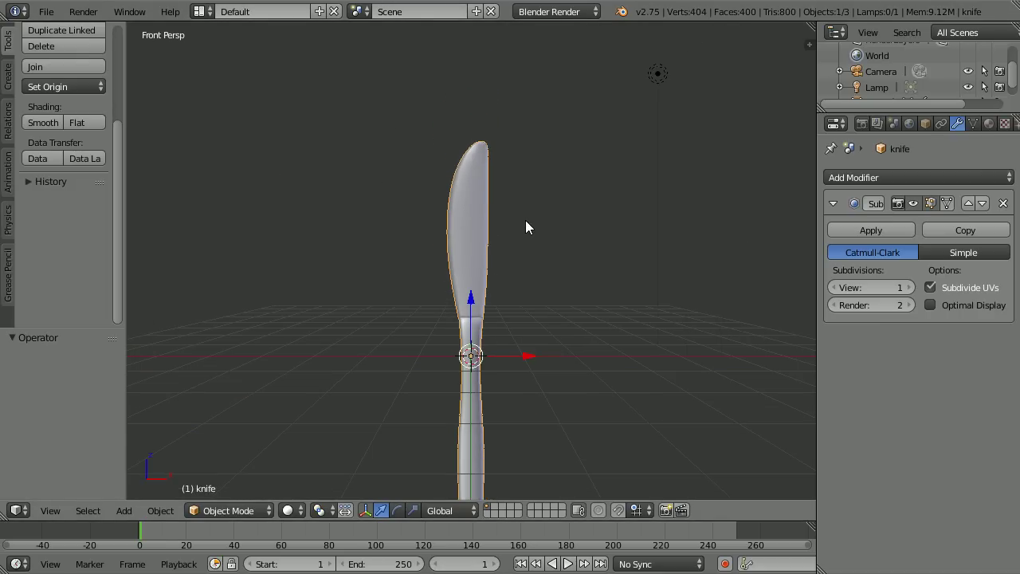
scroll(533, 209, "down", 6, "shift")
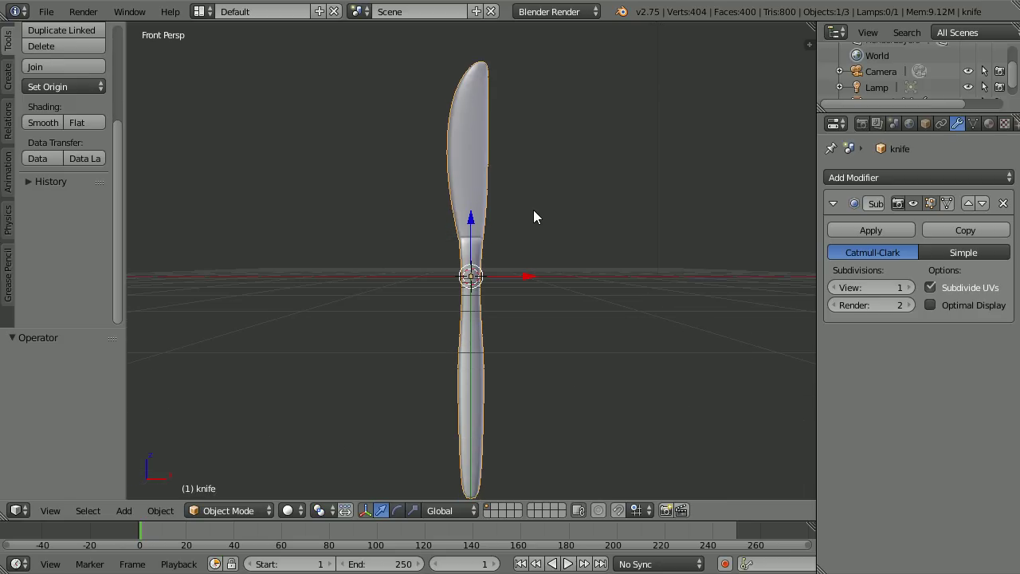
middle_click_drag(363, 264, 643, 291)
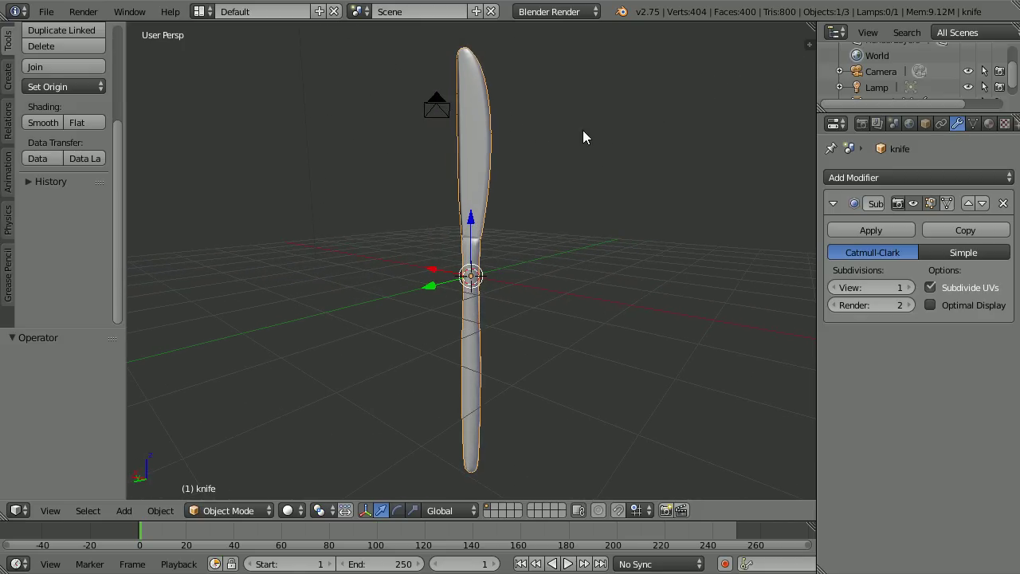